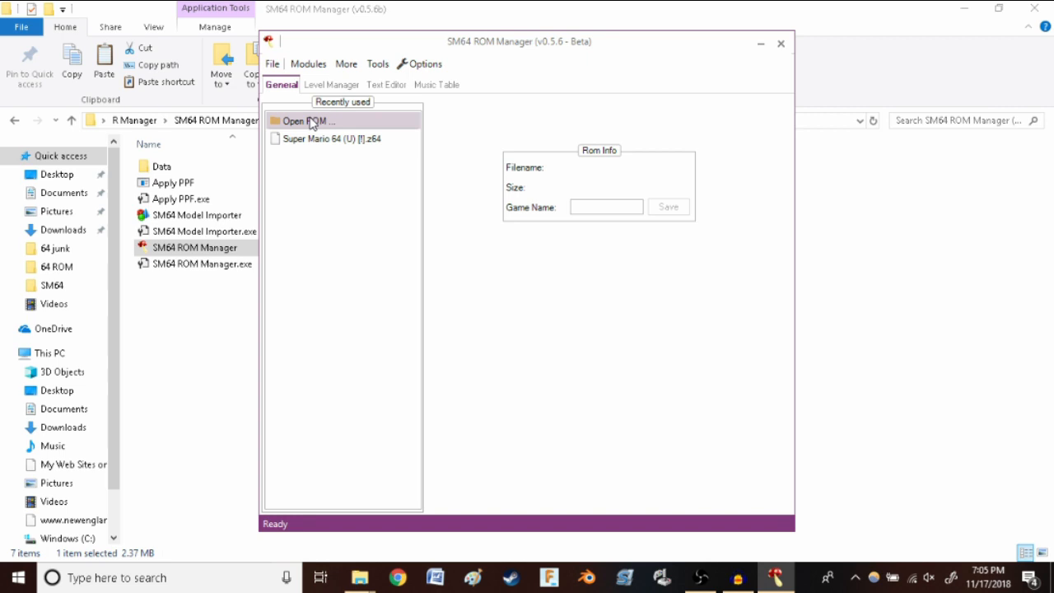
# Open the ROM Super Mario 64 (U) [!].z64 and let it be prepared for loading.
pyautogui.click(311, 123)
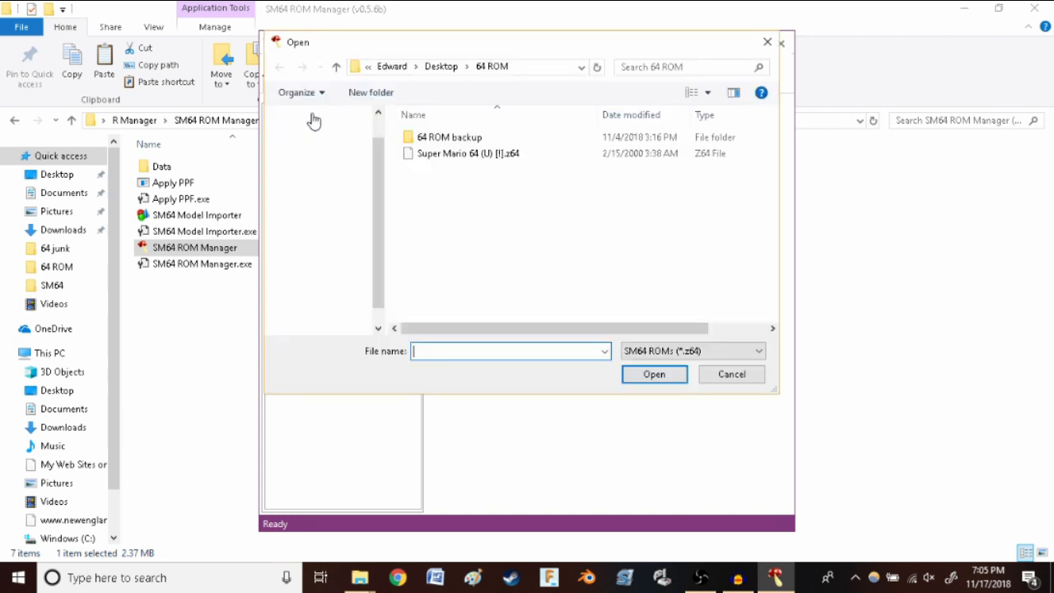
pyautogui.click(467, 154)
pyautogui.click(653, 373)
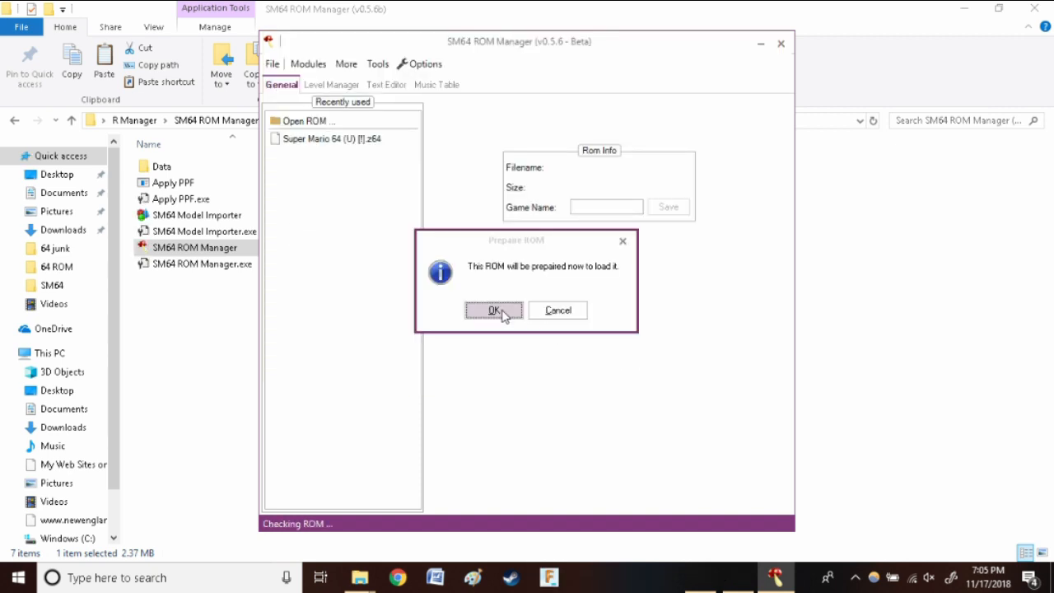
pyautogui.click(494, 310)
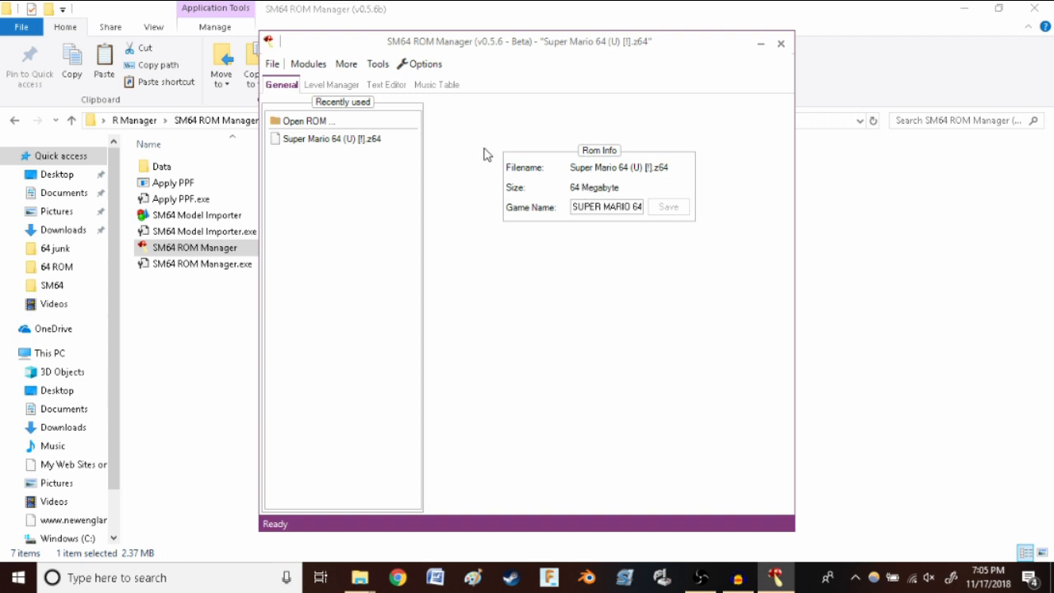
# Add a new level that overwrites 01 - Bob-omb's Battlefield.
pyautogui.click(331, 85)
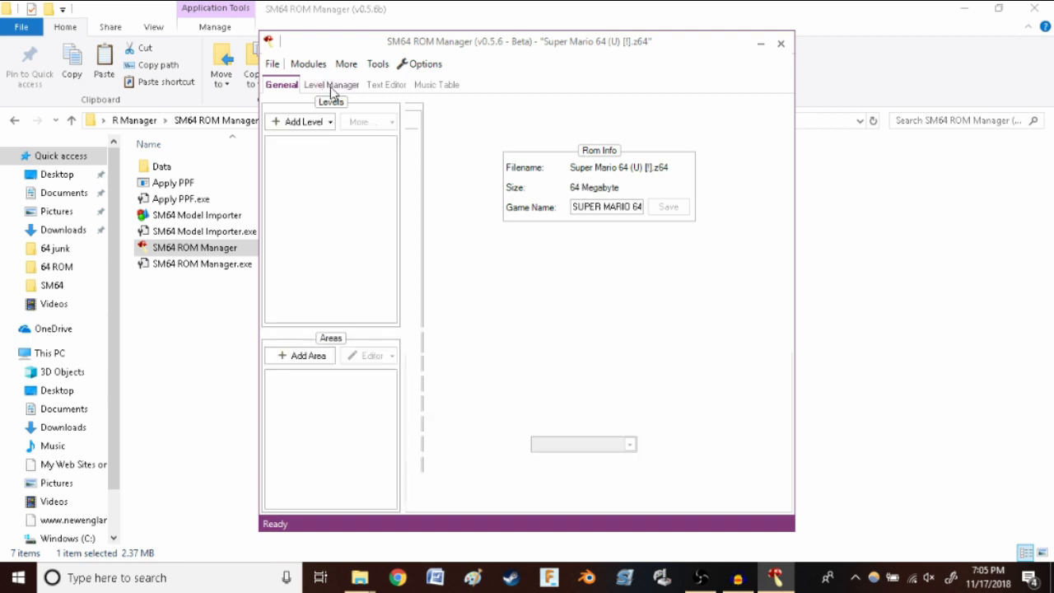
pyautogui.click(303, 124)
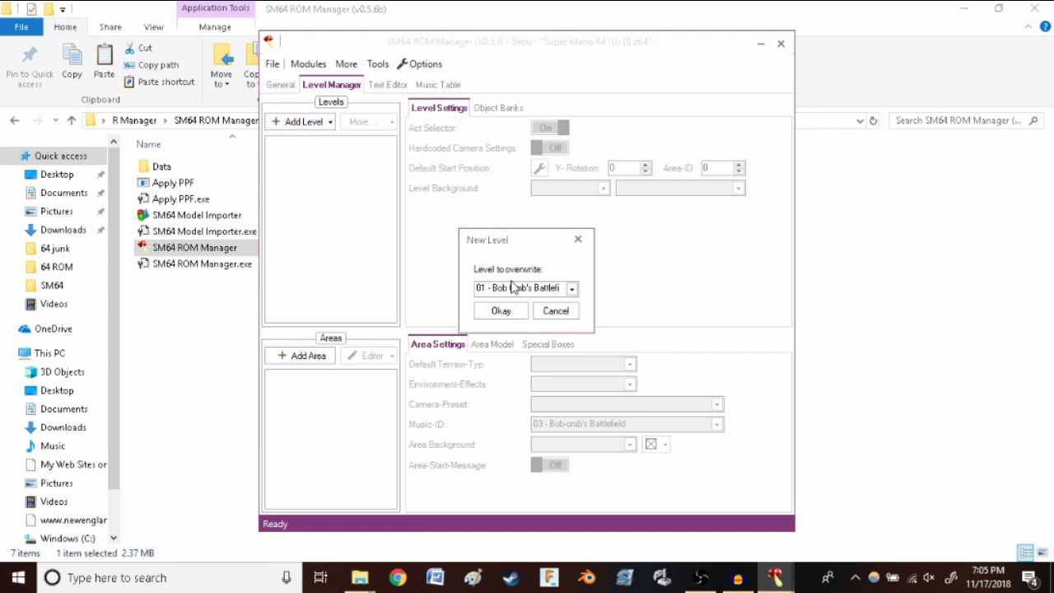
pyautogui.click(499, 311)
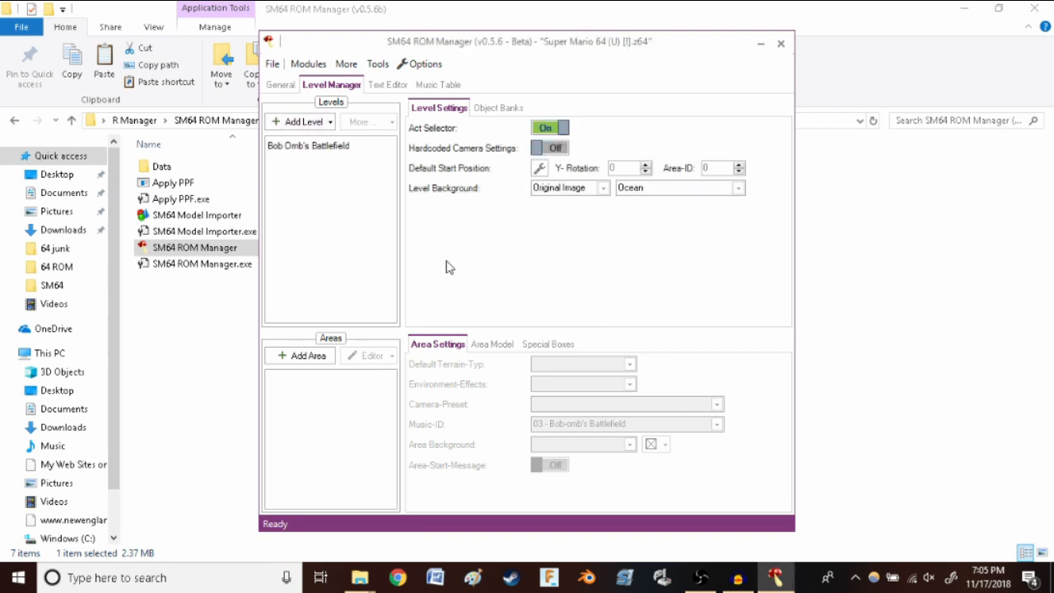
# Start a new area for the level and load the cube object file as its visual map and collision model.
pyautogui.click(307, 357)
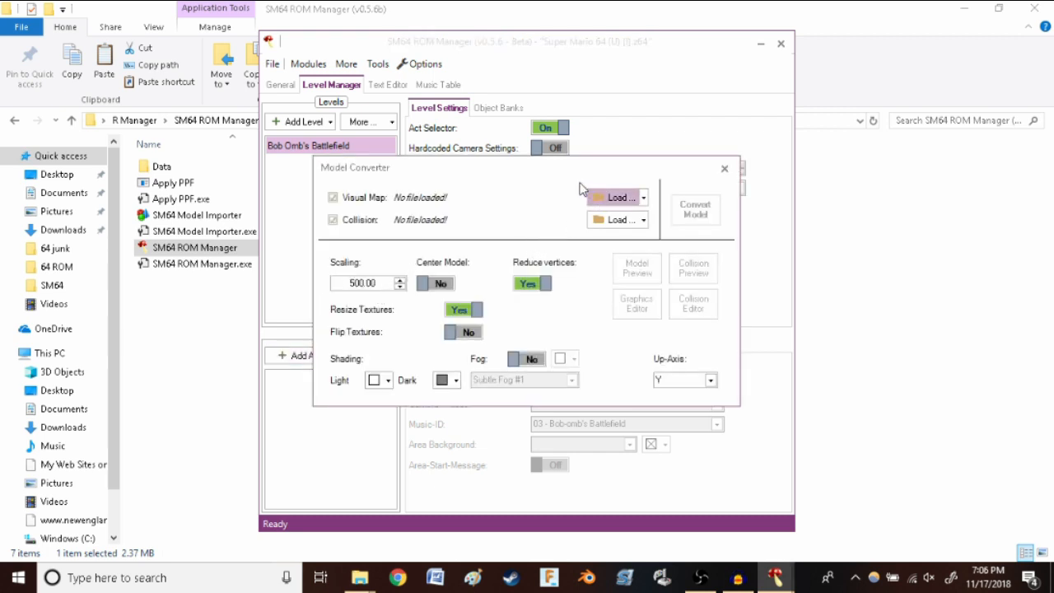
pyautogui.click(590, 198)
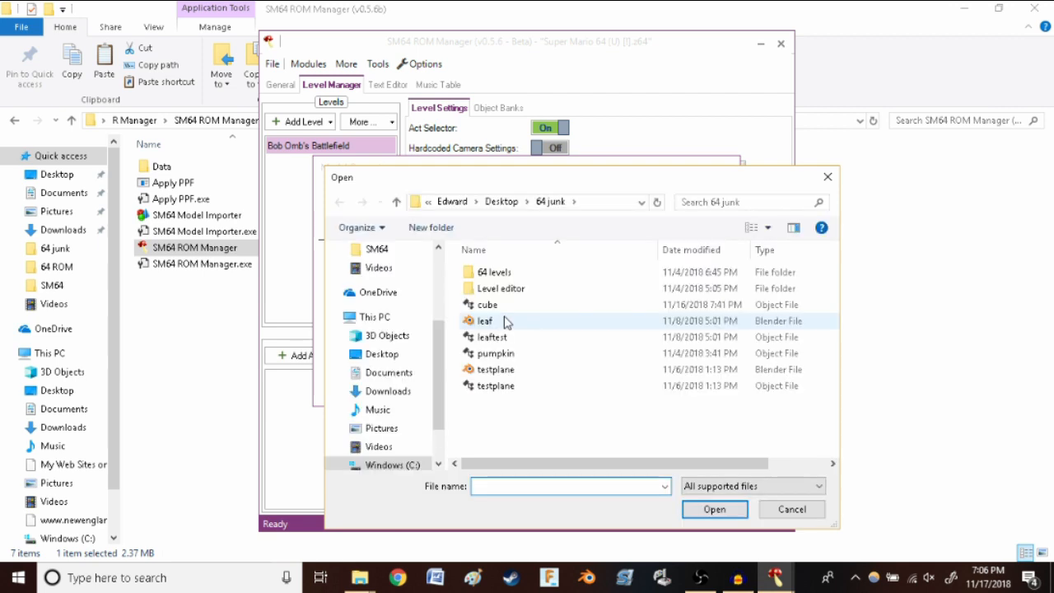
pyautogui.click(488, 305)
pyautogui.click(715, 509)
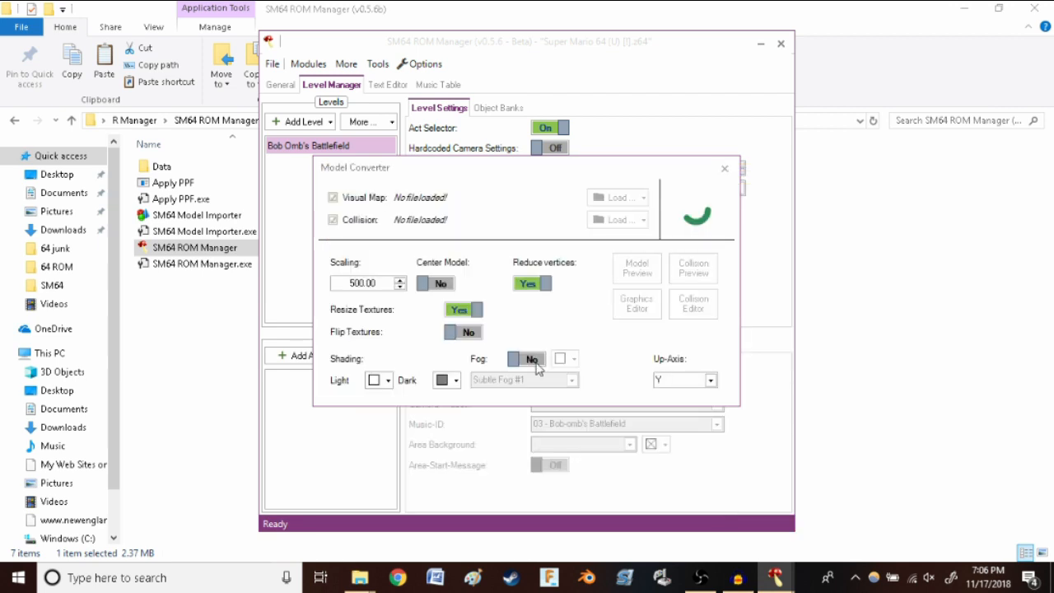
# Set the model scaling to 1000 and convert the cube model.
pyautogui.doubleClick(349, 287)
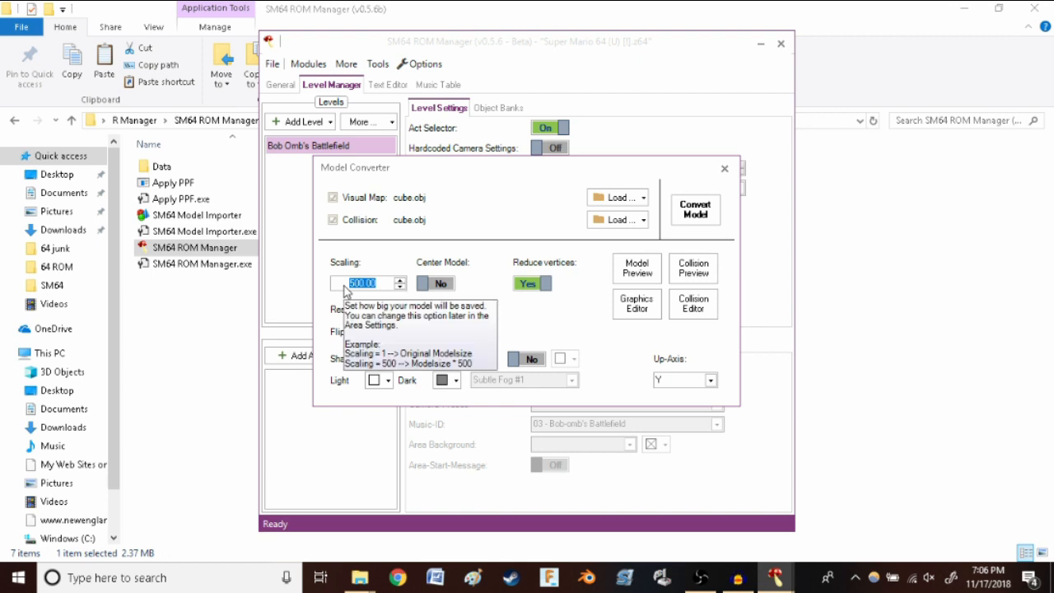
pyautogui.write('1000')
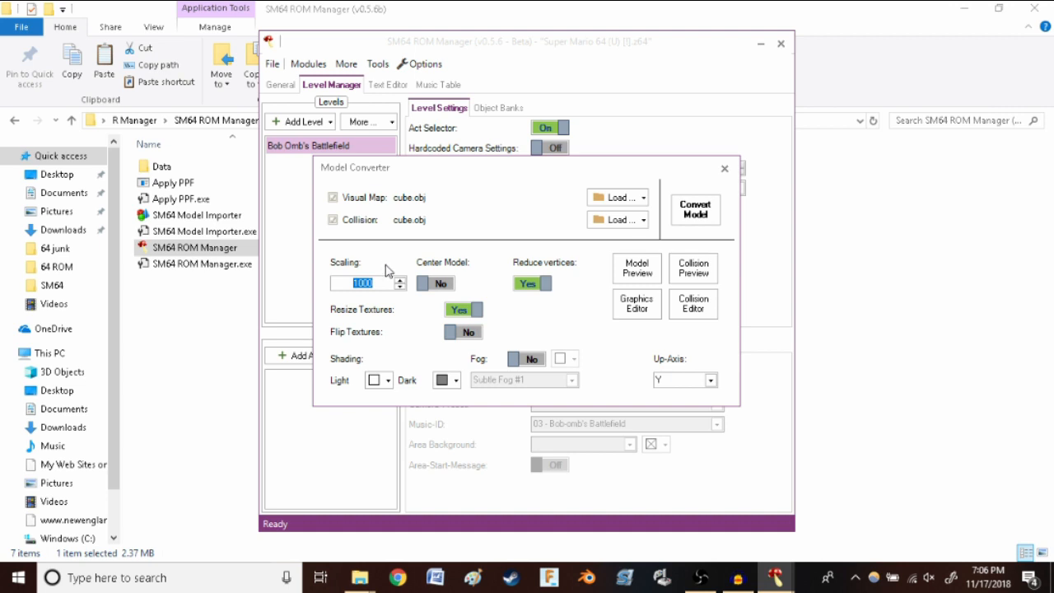
pyautogui.click(695, 210)
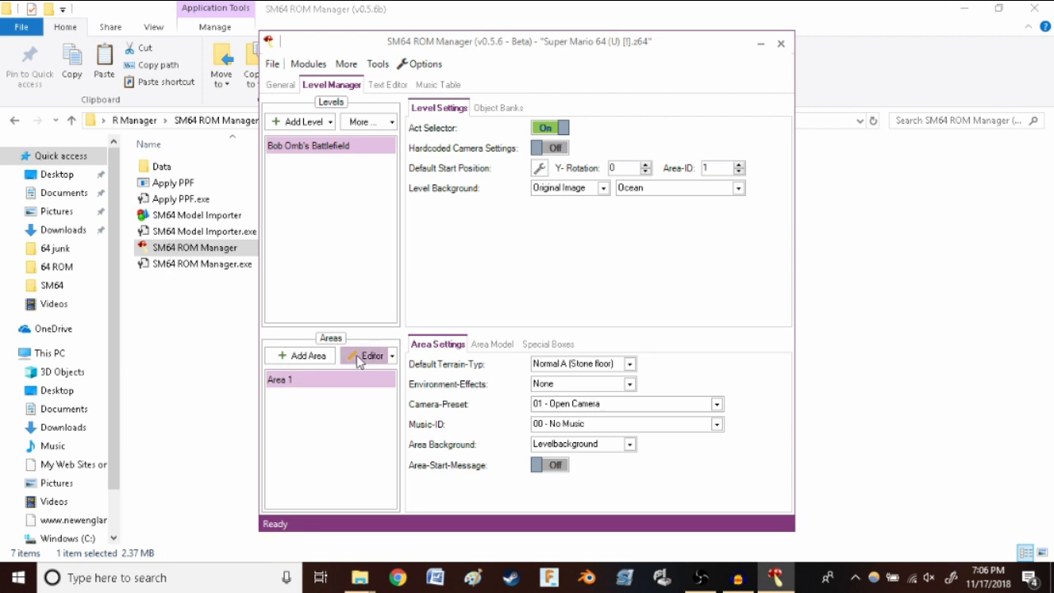
# Open Area 1 in the Level Editor and maximize the editor window.
pyautogui.click(363, 355)
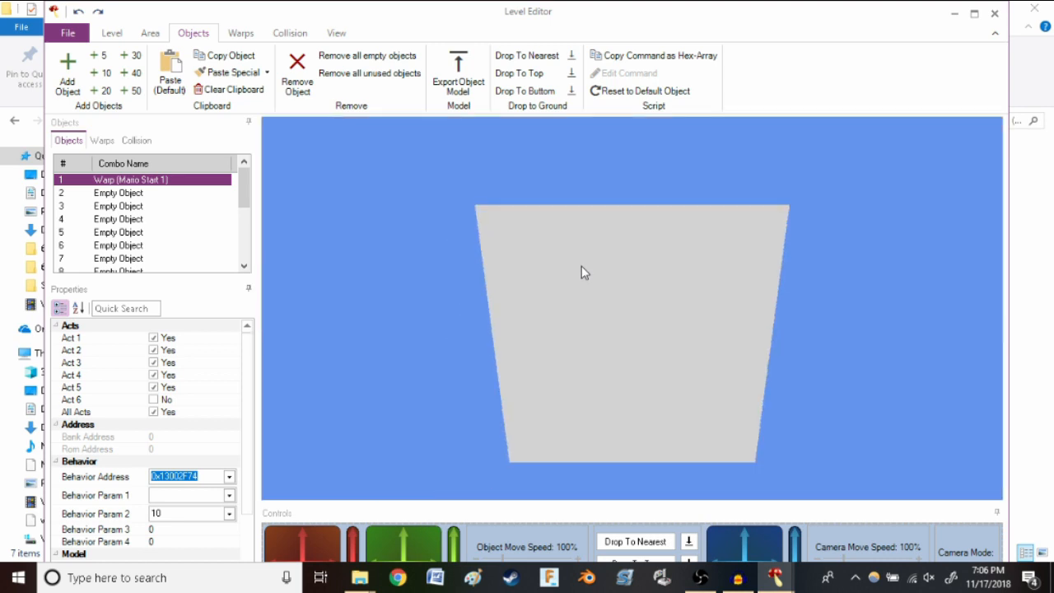
pyautogui.moveTo(588, 265); pyautogui.dragTo(633, 238)
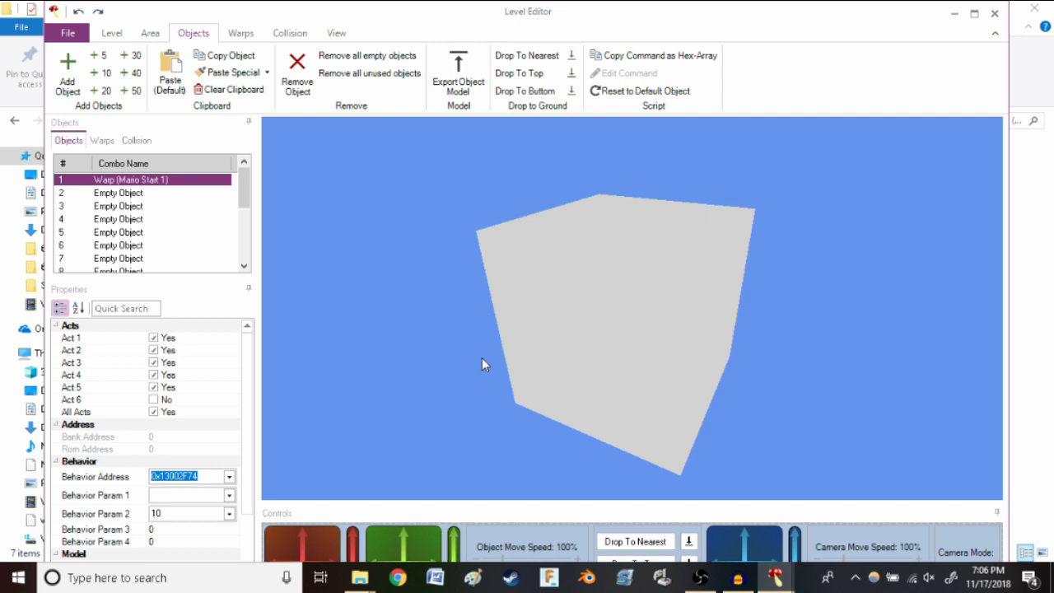
pyautogui.click(973, 13)
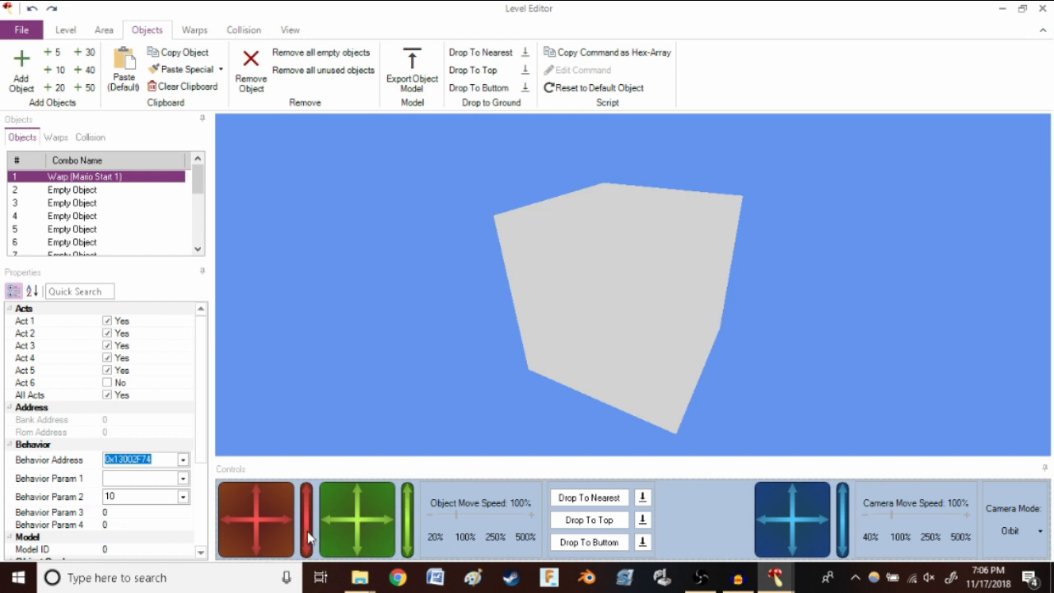
# Raise the Mario Start 1 warp onto the cube's top face and switch the camera mode to Fly.
pyautogui.moveTo(307, 530); pyautogui.dragTo(314, 510)
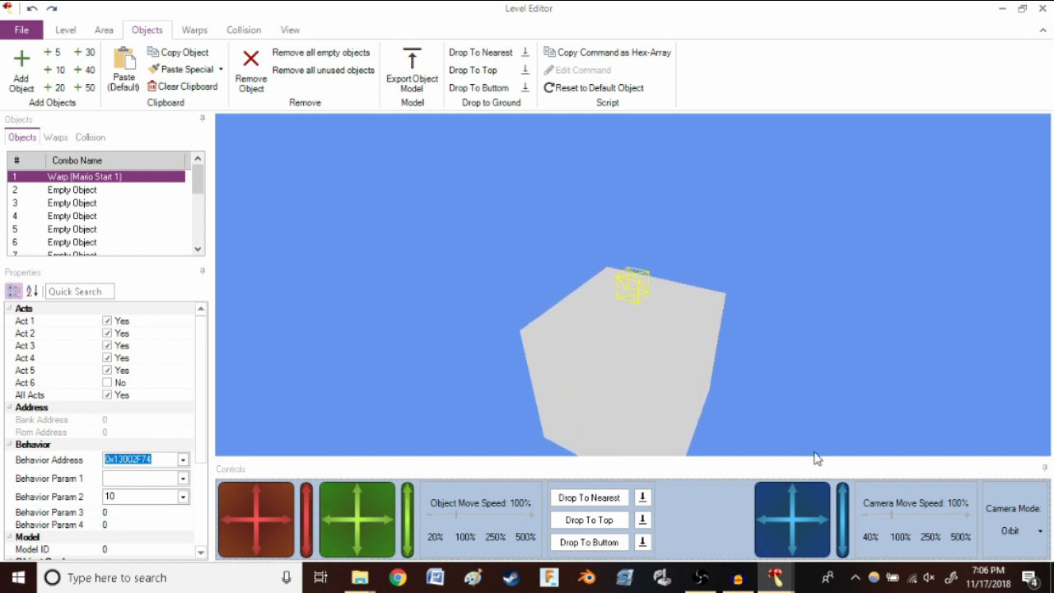
pyautogui.click(1002, 533)
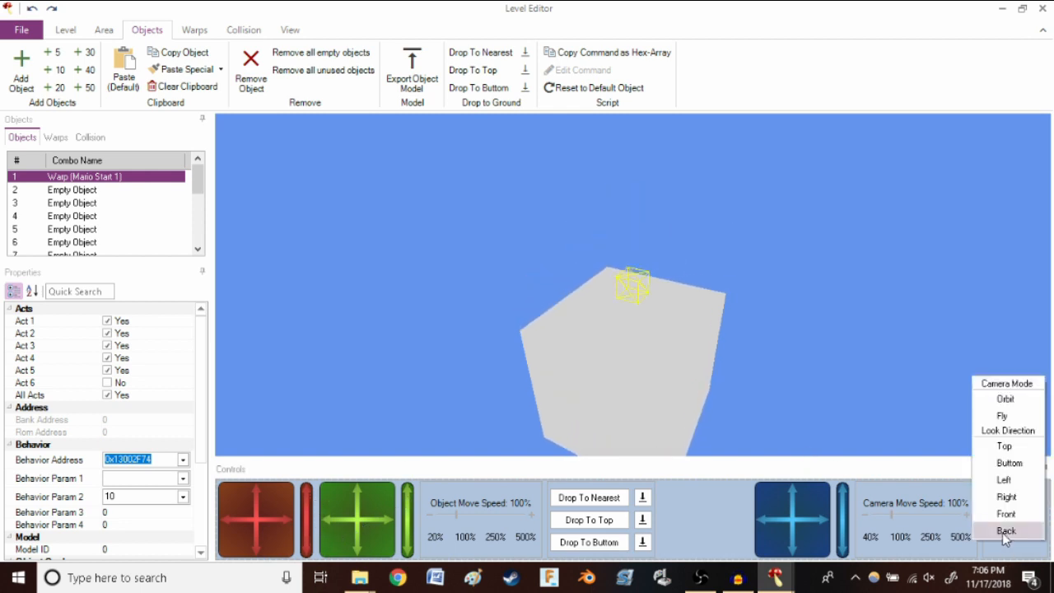
pyautogui.click(1002, 416)
pyautogui.moveTo(857, 272); pyautogui.dragTo(802, 278)
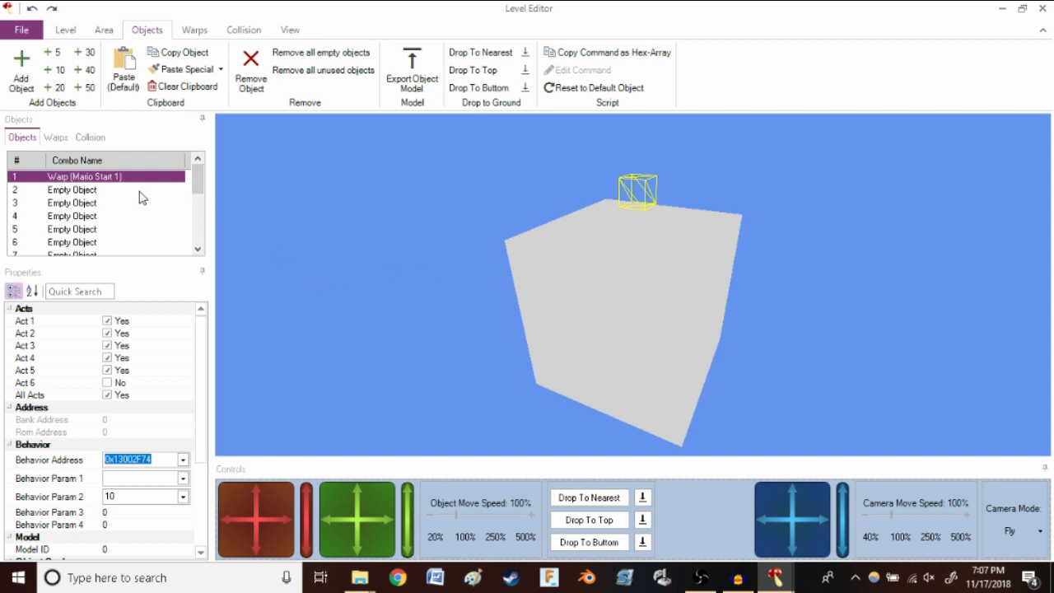
pyautogui.click(107, 191)
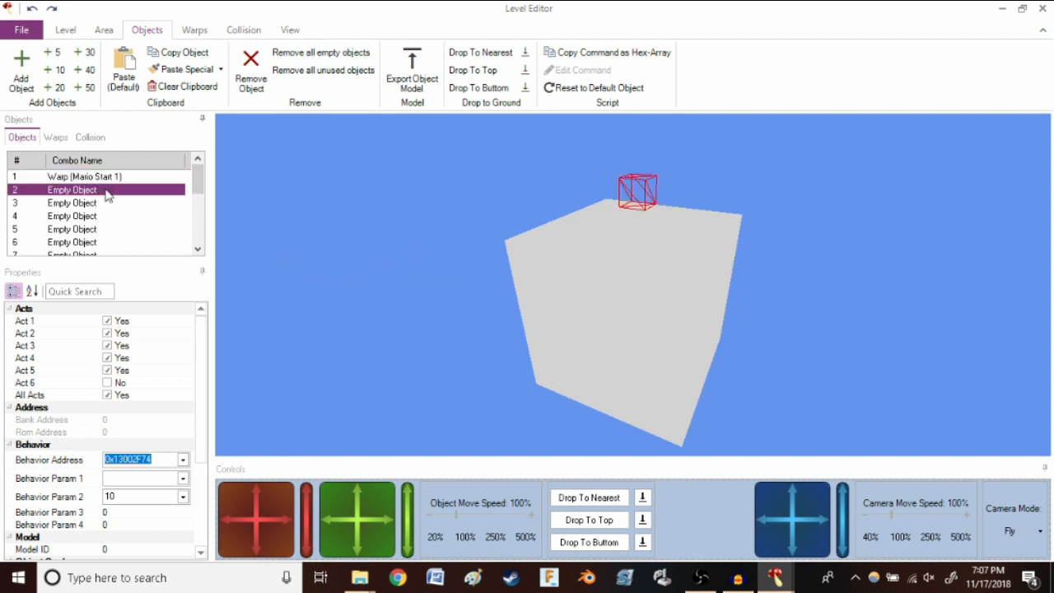
pyautogui.click(145, 178)
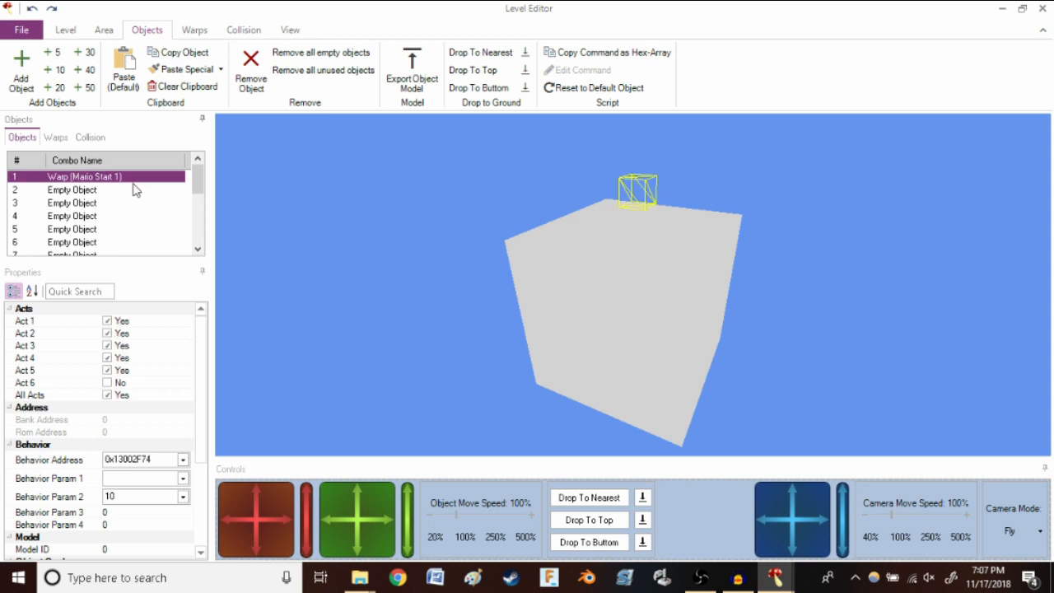
pyautogui.click(86, 192)
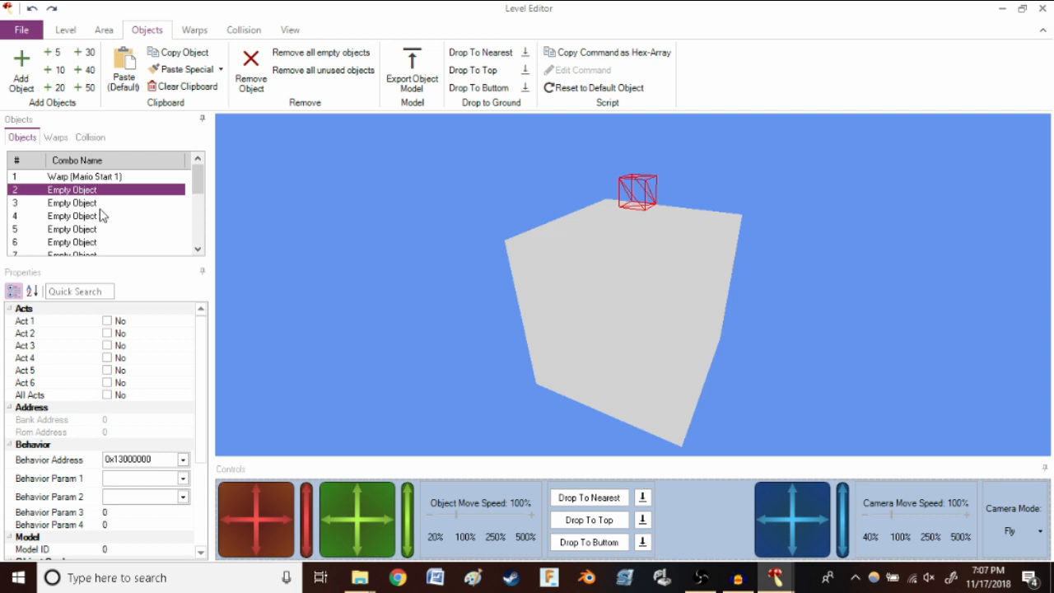
pyautogui.click(86, 178)
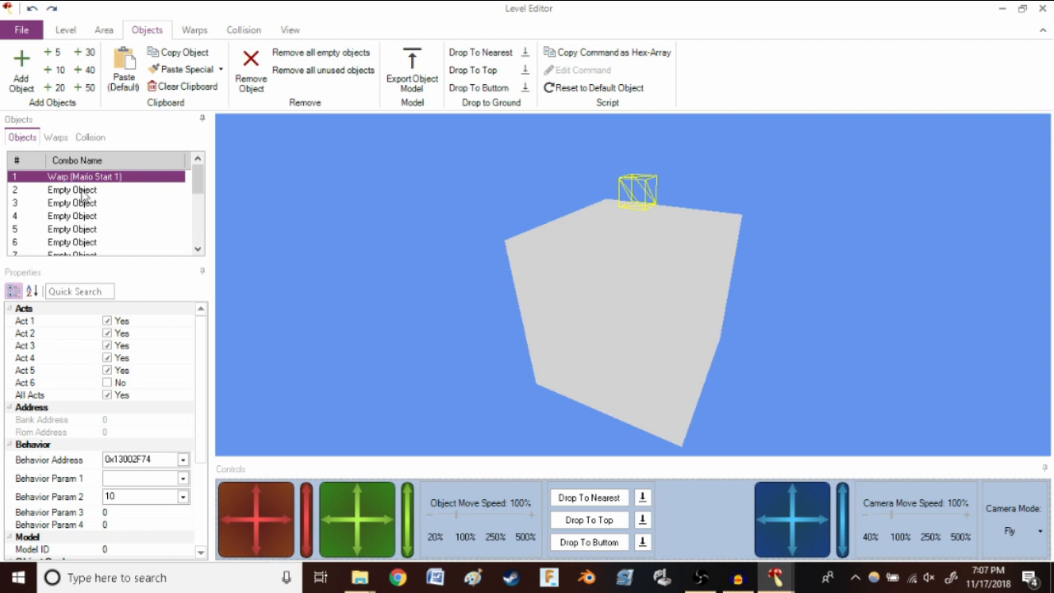
# Move the first empty object away from the Mario start warp along the cube's top, to about X -269, Y 1320.
pyautogui.click(82, 191)
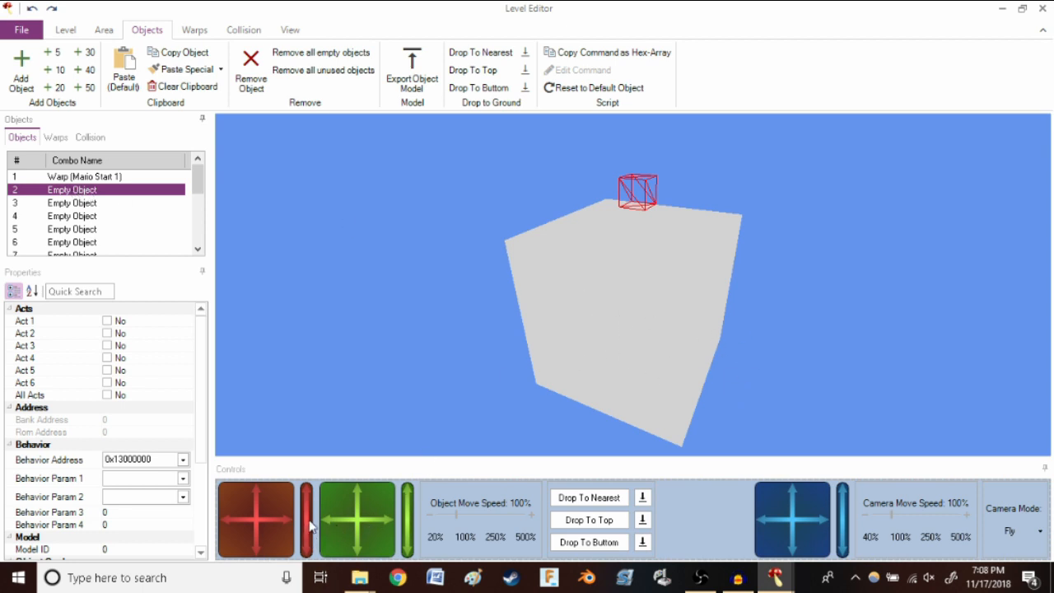
pyautogui.moveTo(278, 496)
pyautogui.mouseDown()
pyautogui.moveTo(255, 520)
pyautogui.moveTo(305, 520)
pyautogui.mouseUp()
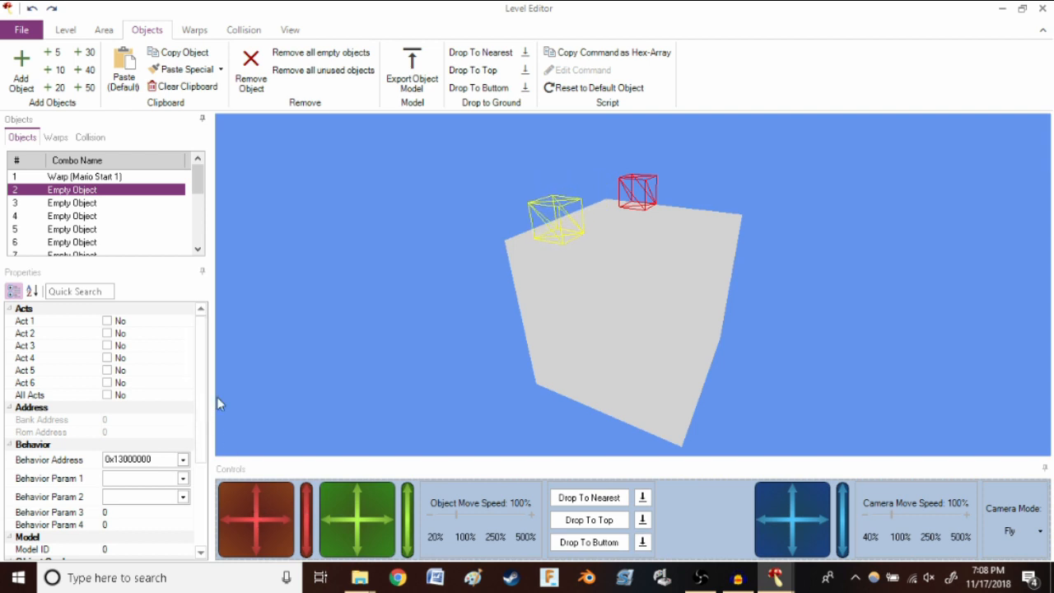
# Change the second object's combo to Star and move it near the cube's top edge, at about X -762, Y 1110.
pyautogui.moveTo(202, 376); pyautogui.dragTo(211, 469)
pyautogui.moveTo(416, 336); pyautogui.dragTo(440, 293)
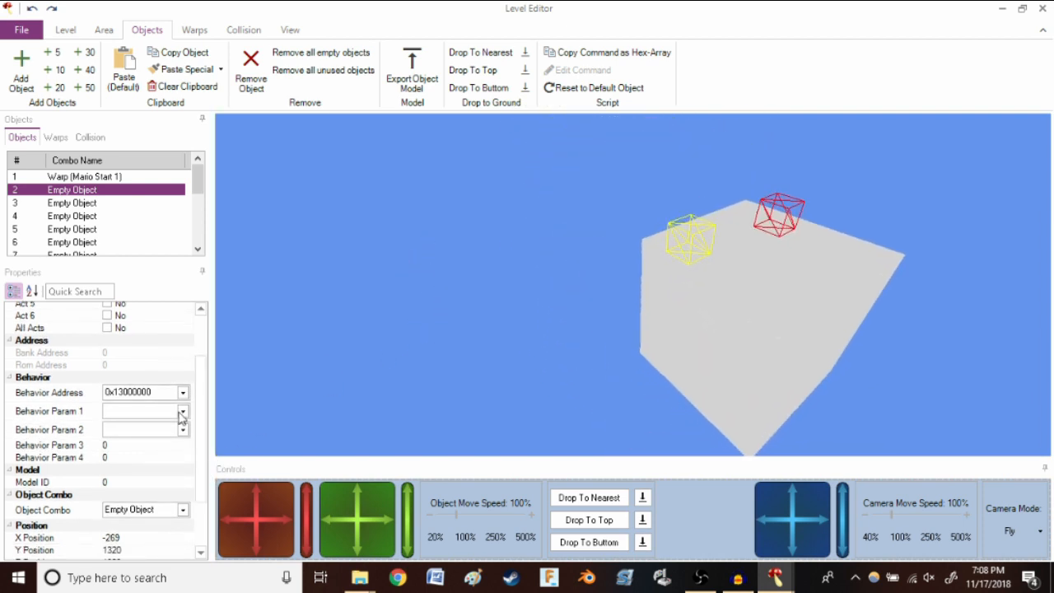
pyautogui.click(140, 512)
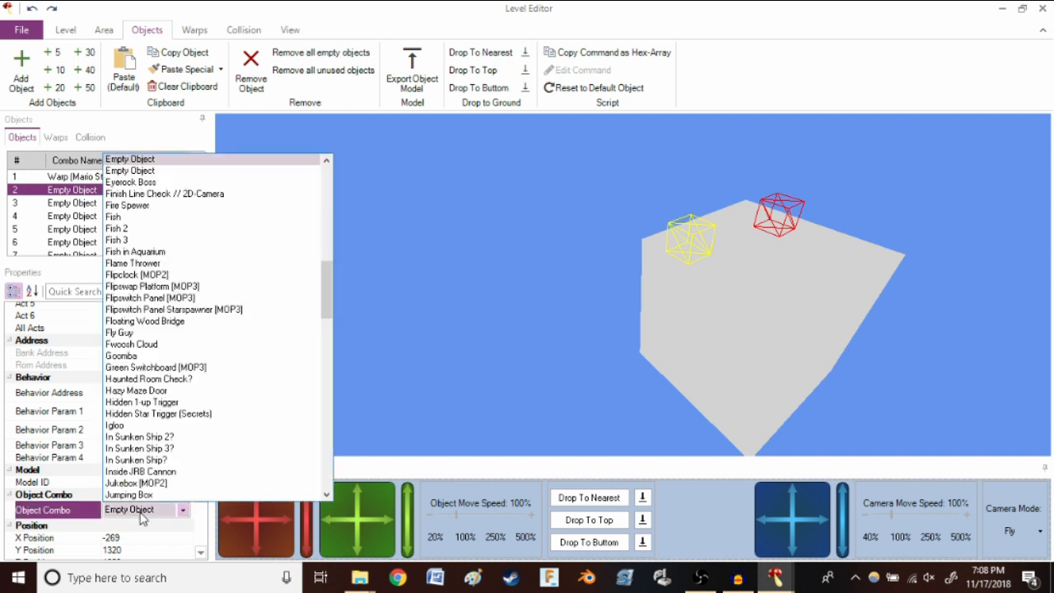
pyautogui.press('s')
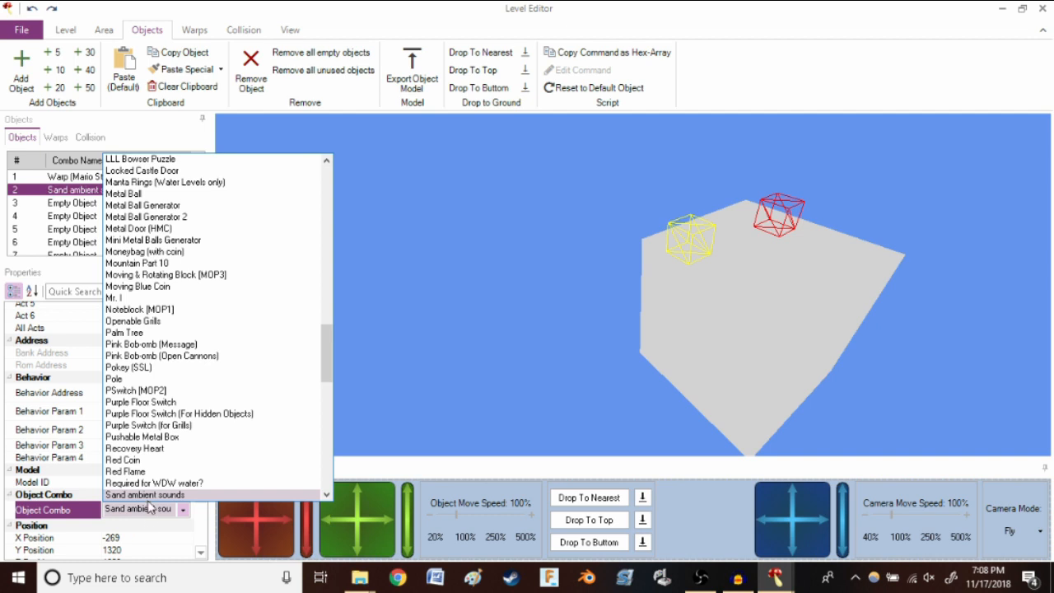
pyautogui.scroll(-4, 157, 494)
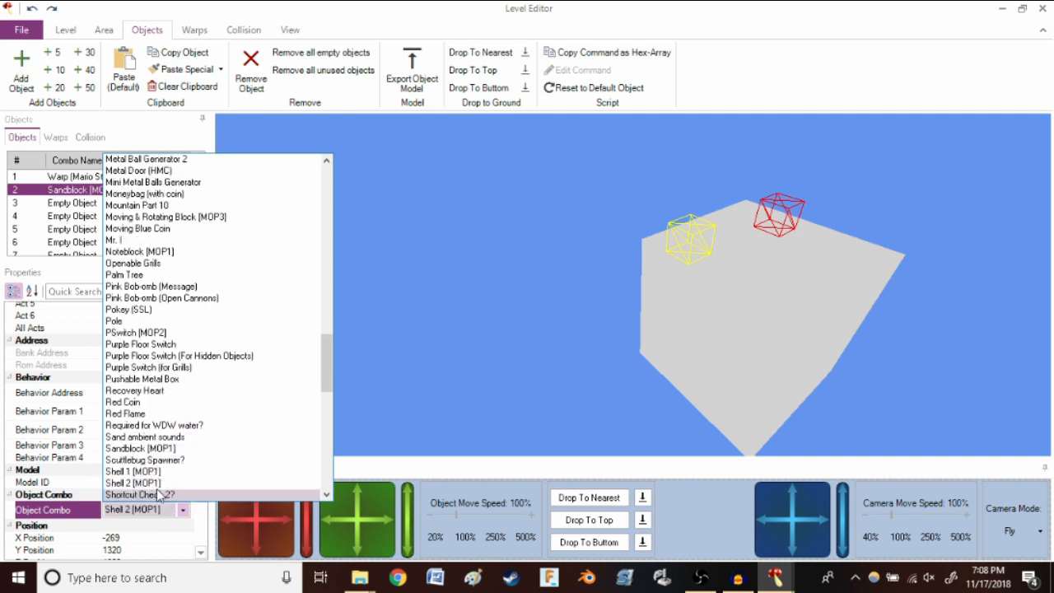
pyautogui.click(153, 483)
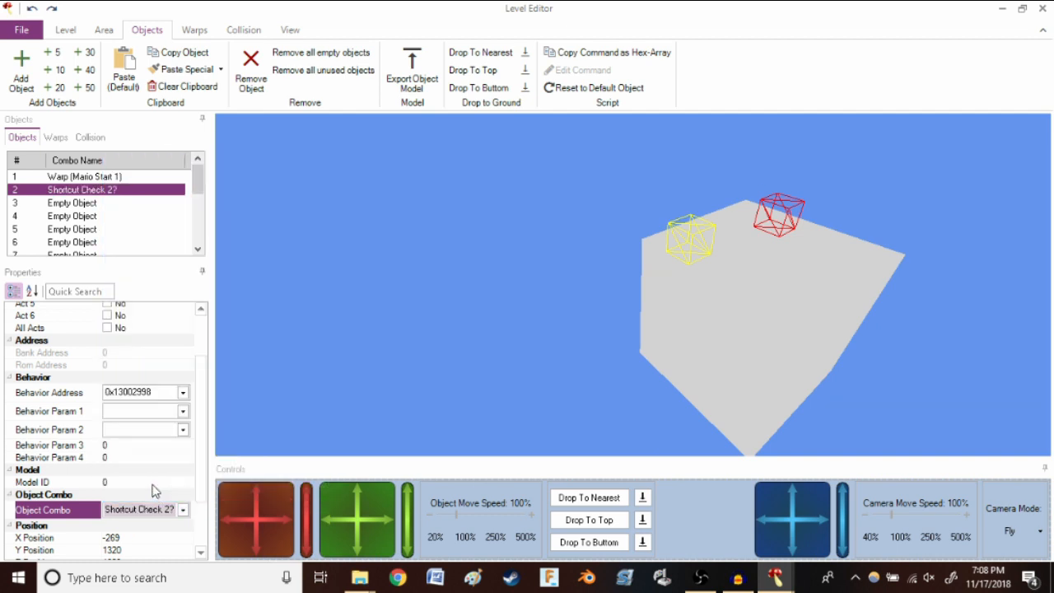
pyautogui.scroll(6, 626, 321)
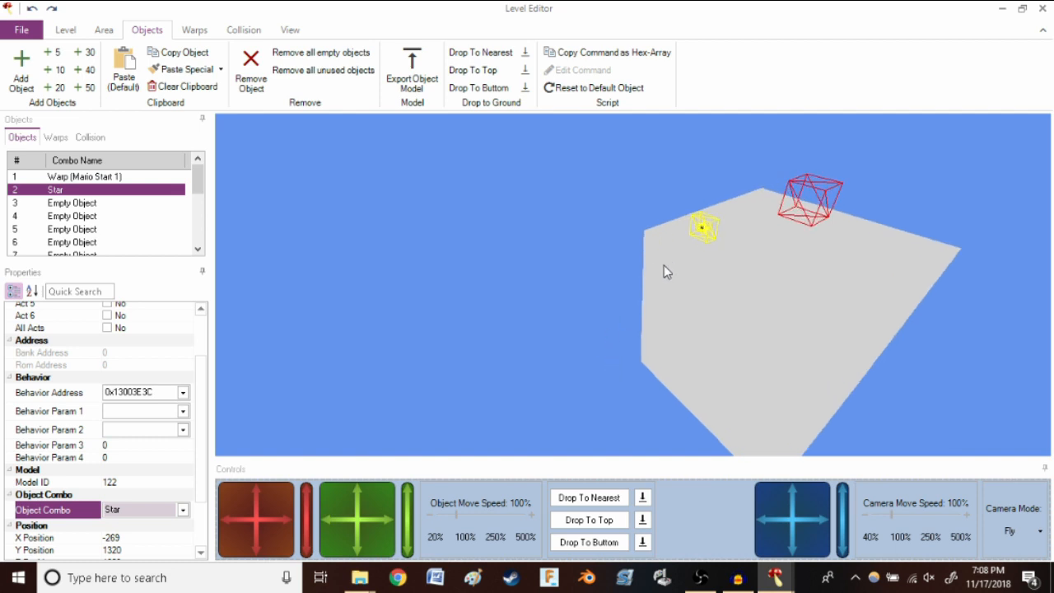
pyautogui.scroll(4, 701, 269)
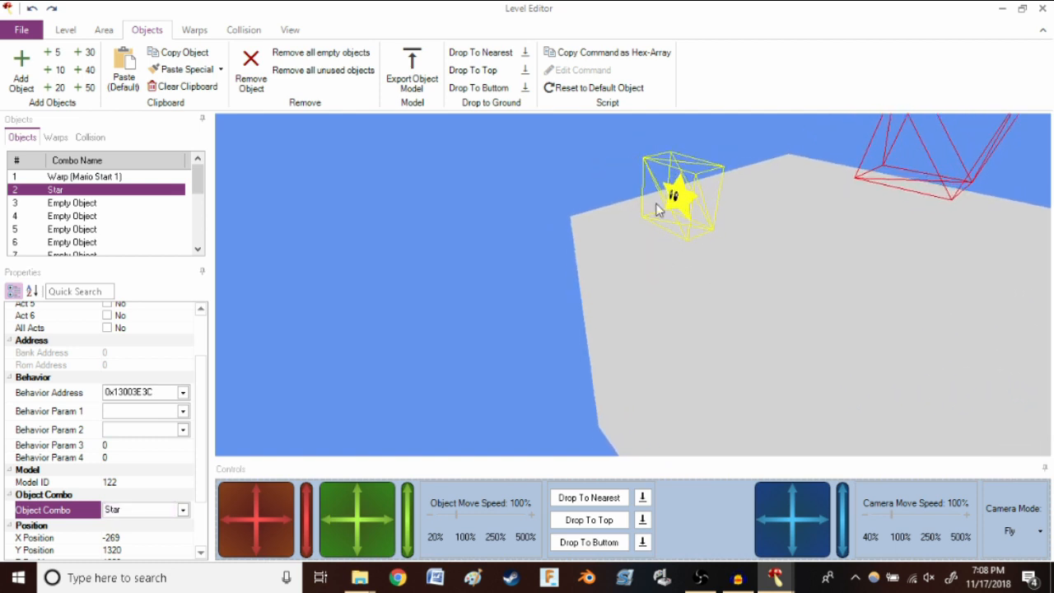
pyautogui.moveTo(278, 536); pyautogui.dragTo(271, 513)
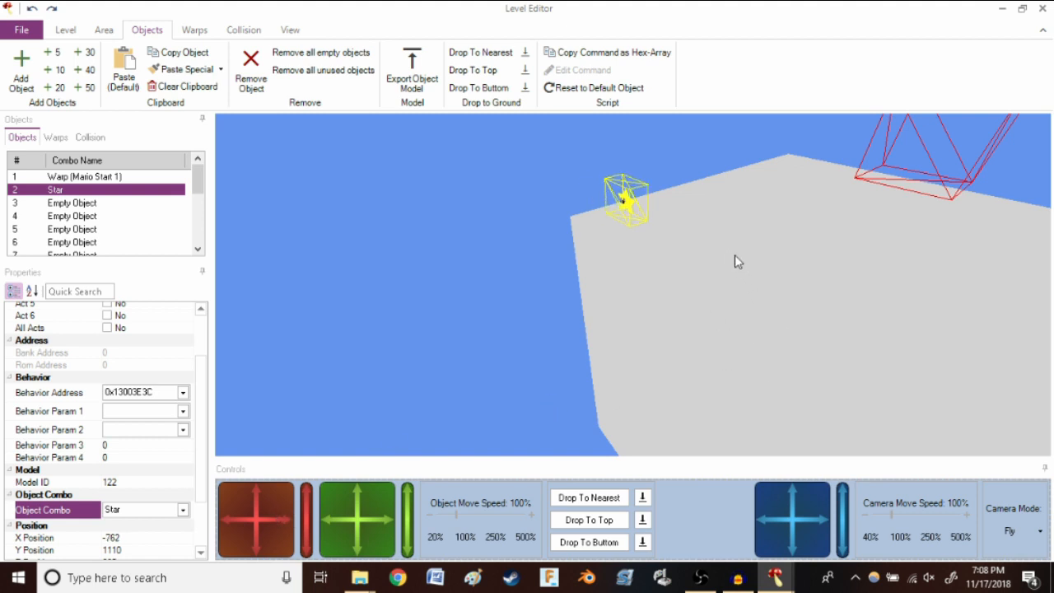
# Change the third object in the list from an empty object to the Star combo.
pyautogui.click(72, 204)
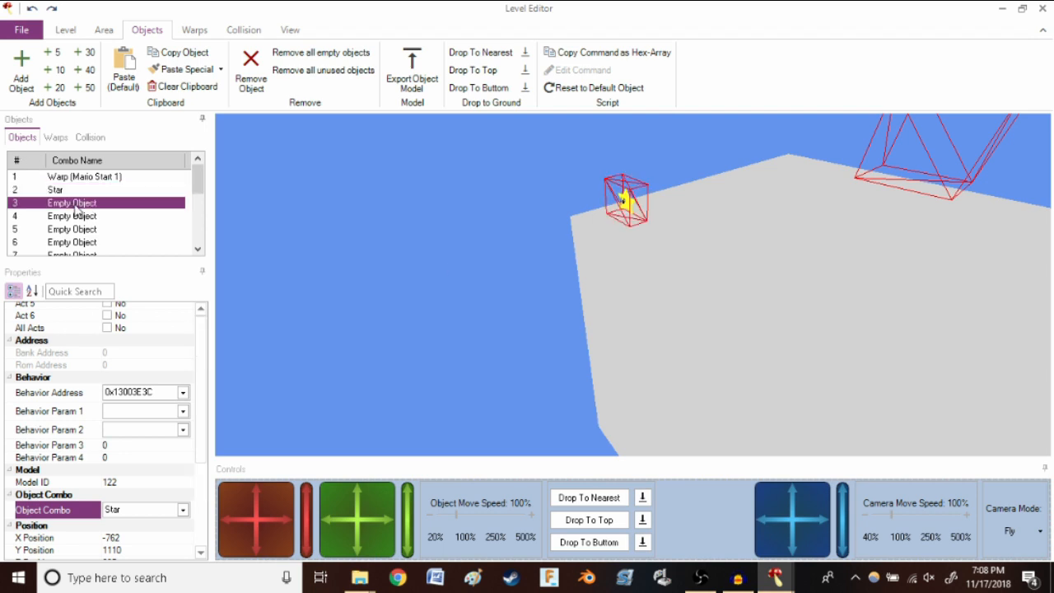
pyautogui.moveTo(201, 414); pyautogui.dragTo(208, 485)
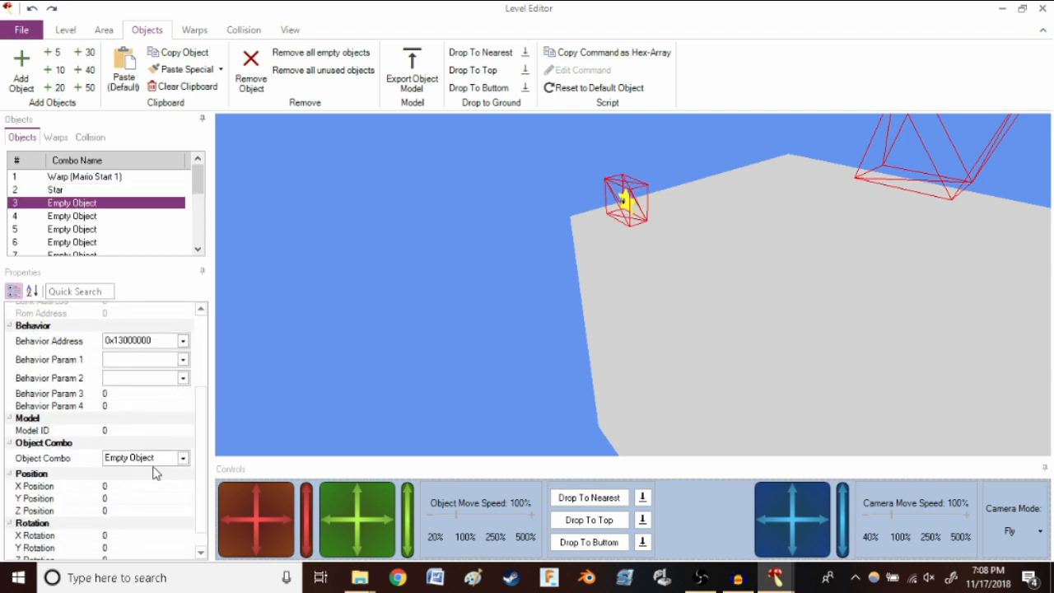
pyautogui.click(144, 459)
pyautogui.press('s')
pyautogui.press('s')
pyautogui.press('s')
pyautogui.press('s')
pyautogui.press('s')
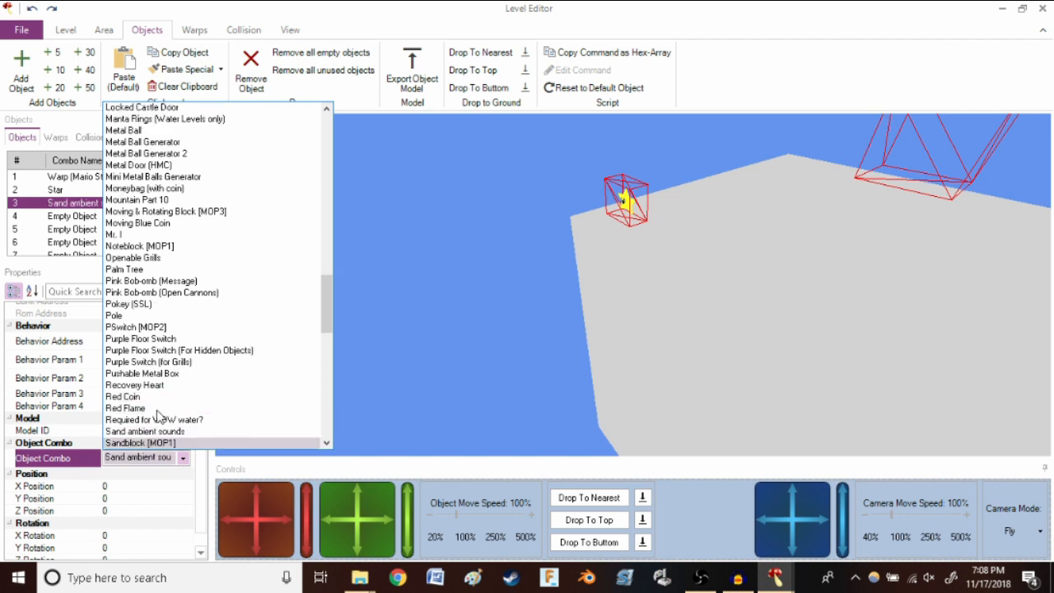
pyautogui.press('s')
pyautogui.press('s')
pyautogui.scroll(-4, 157, 419)
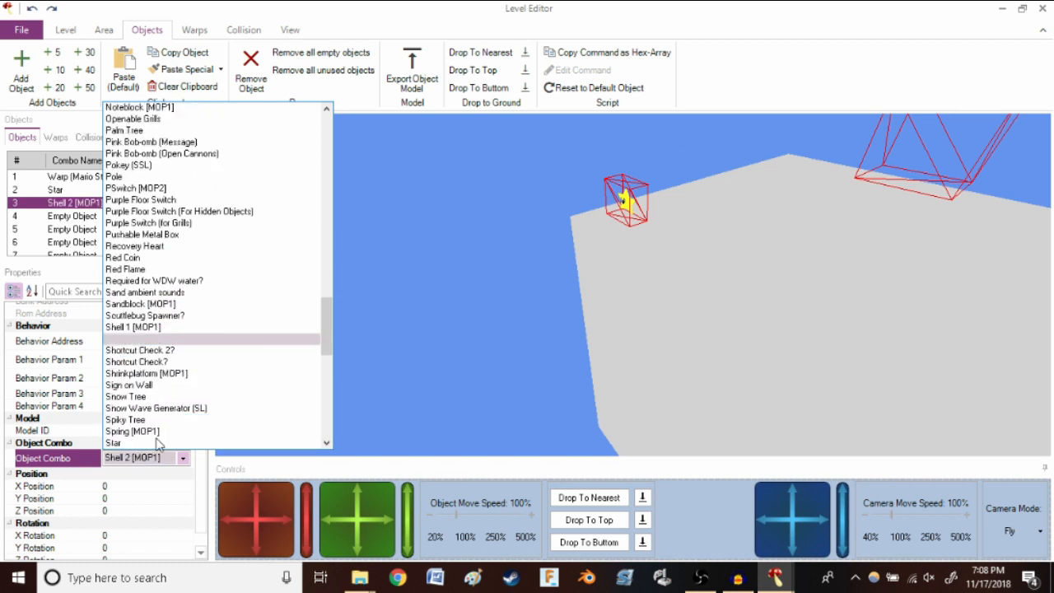
pyautogui.click(149, 412)
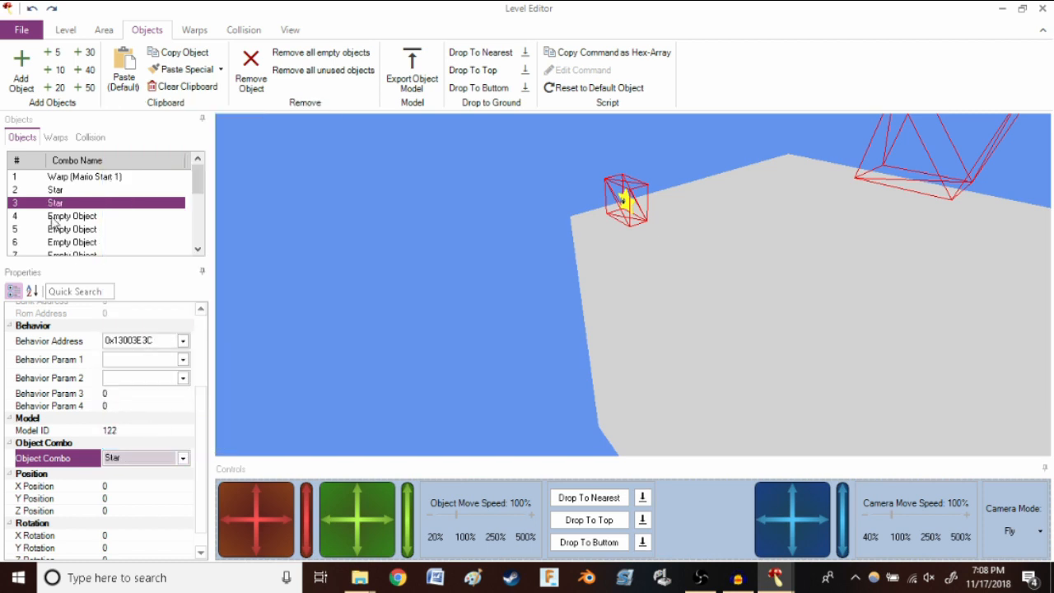
# Move the third object's star onto the cube beside the first star, at about X -782, Z 569, and drop it to the nearest ground.
pyautogui.moveTo(303, 537); pyautogui.dragTo(304, 505)
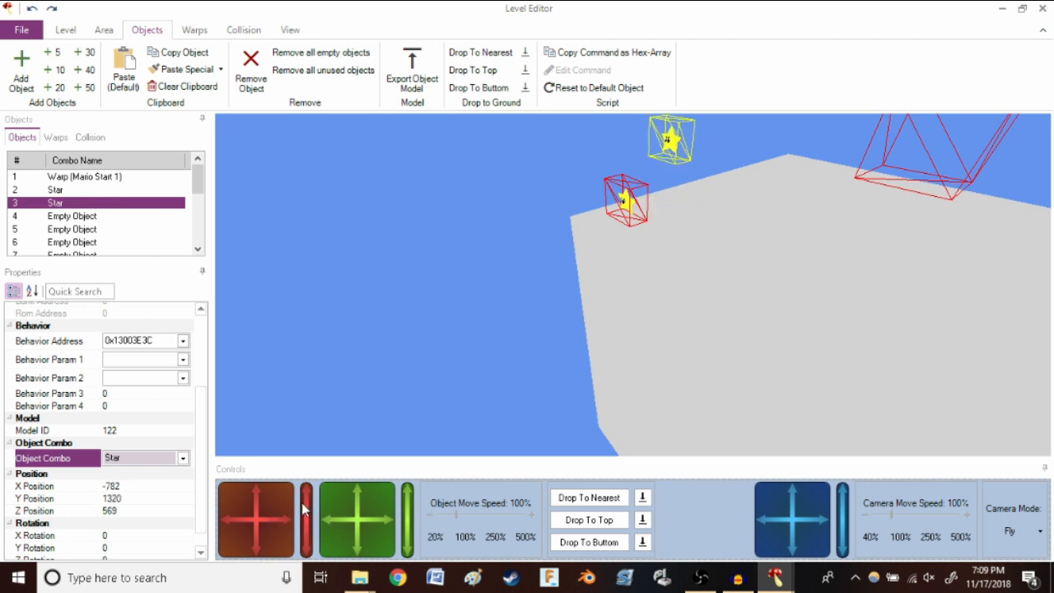
pyautogui.click(586, 498)
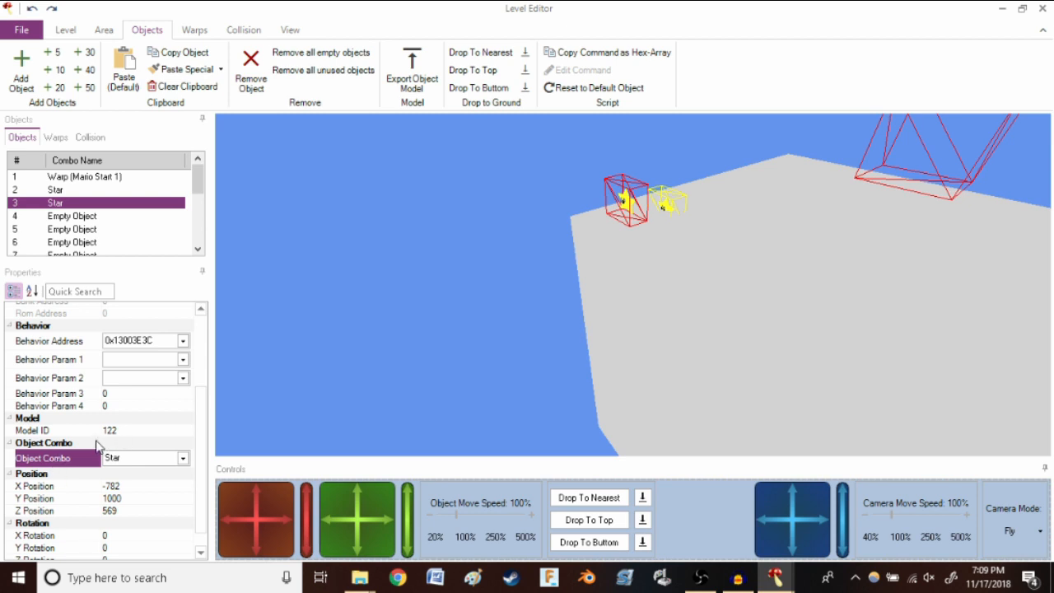
pyautogui.scroll(2, 613, 305)
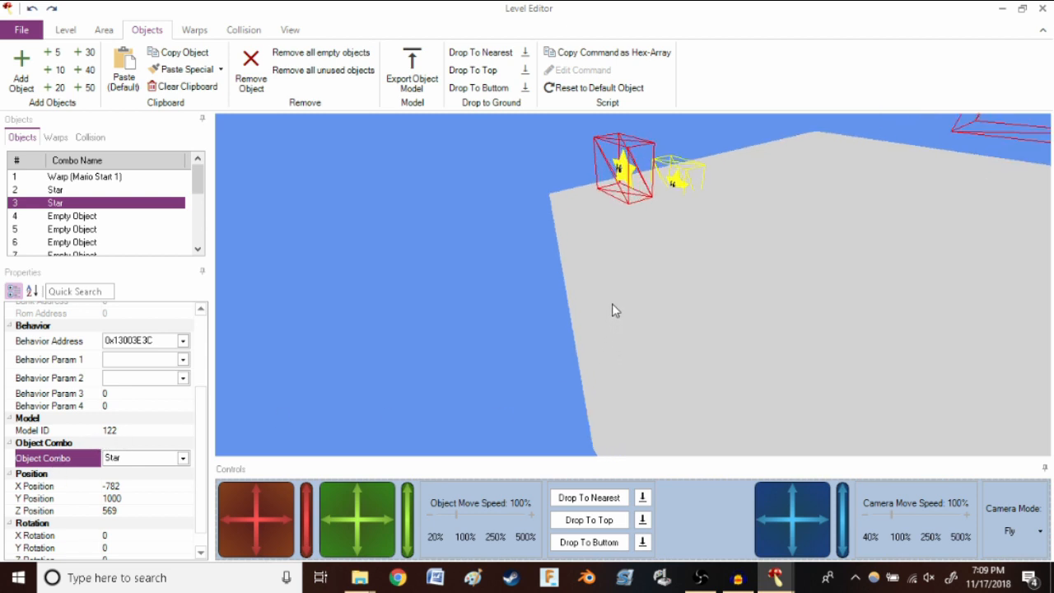
pyautogui.scroll(-3, 647, 251)
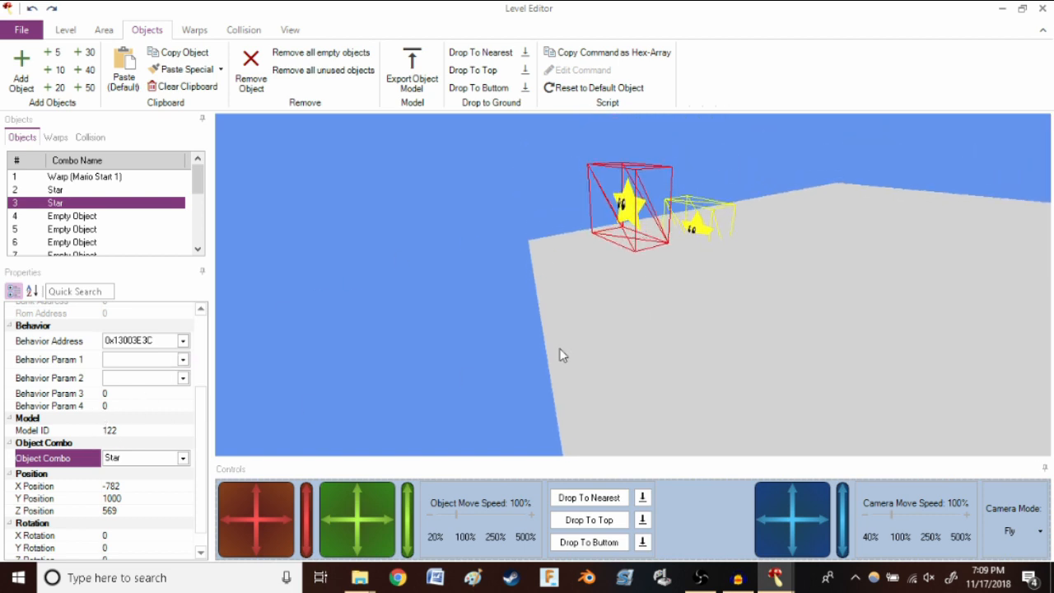
# Select the first star on the cube's edge and examine its act, behavior and object combo properties.
pyautogui.click(627, 195)
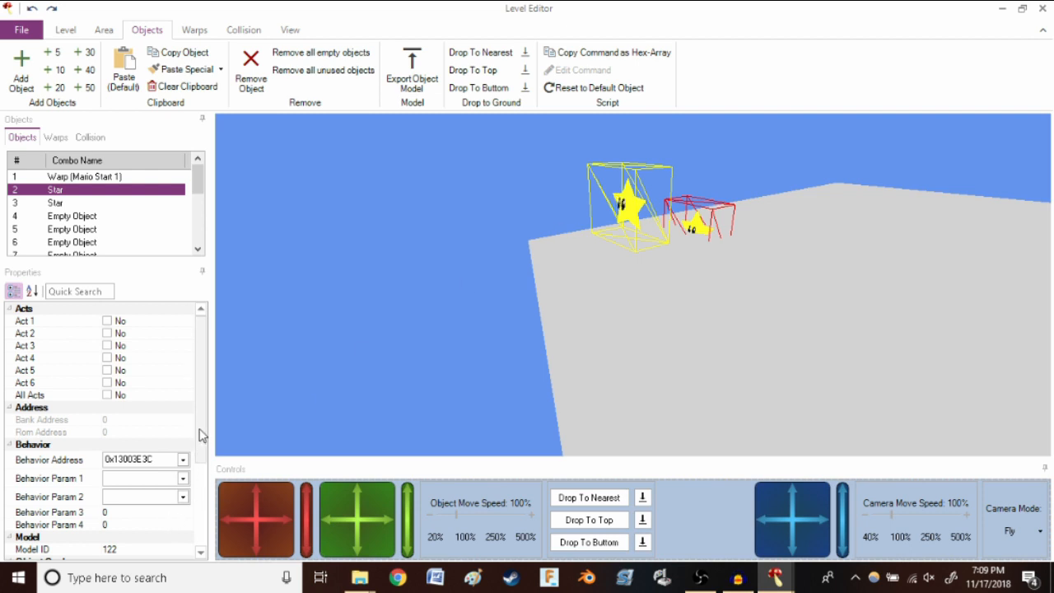
pyautogui.scroll(-2, 203, 439)
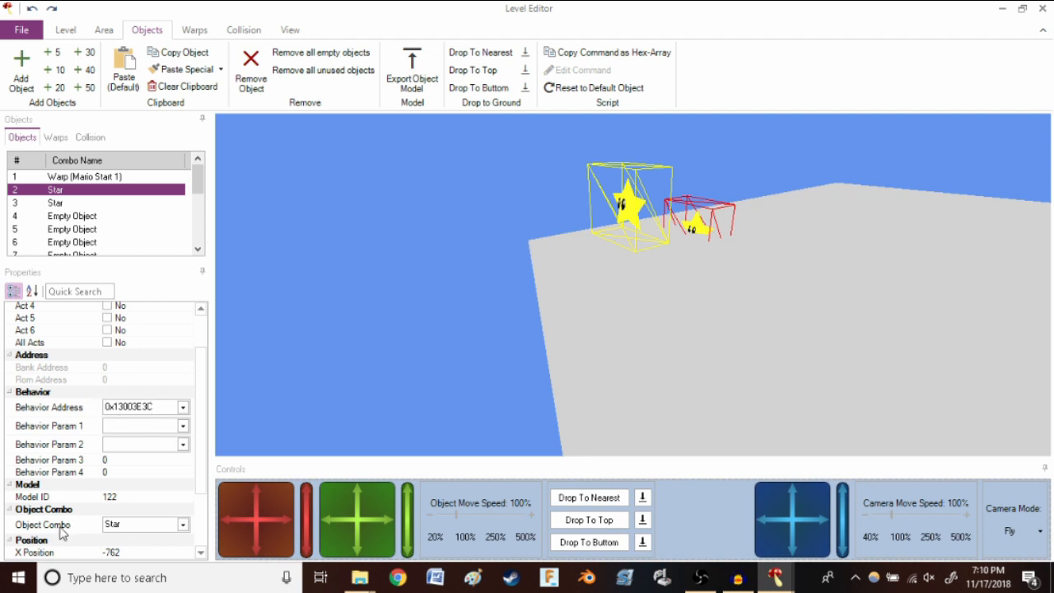
pyautogui.moveTo(62, 529)
pyautogui.scroll(-3, 483, 319)
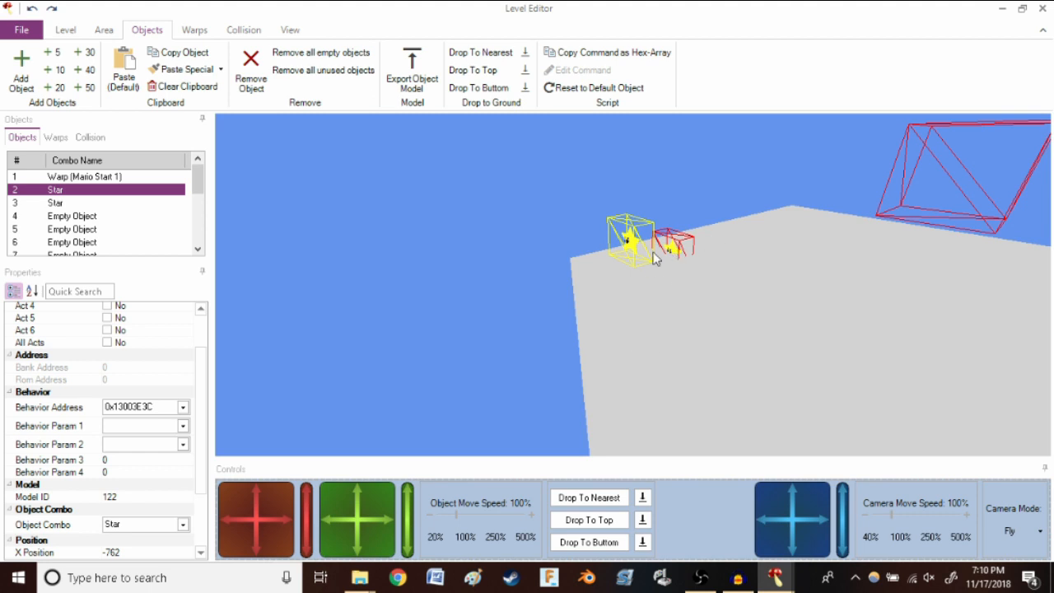
pyautogui.moveTo(630, 280); pyautogui.dragTo(671, 282, button='middle')
pyautogui.scroll(2, 695, 265)
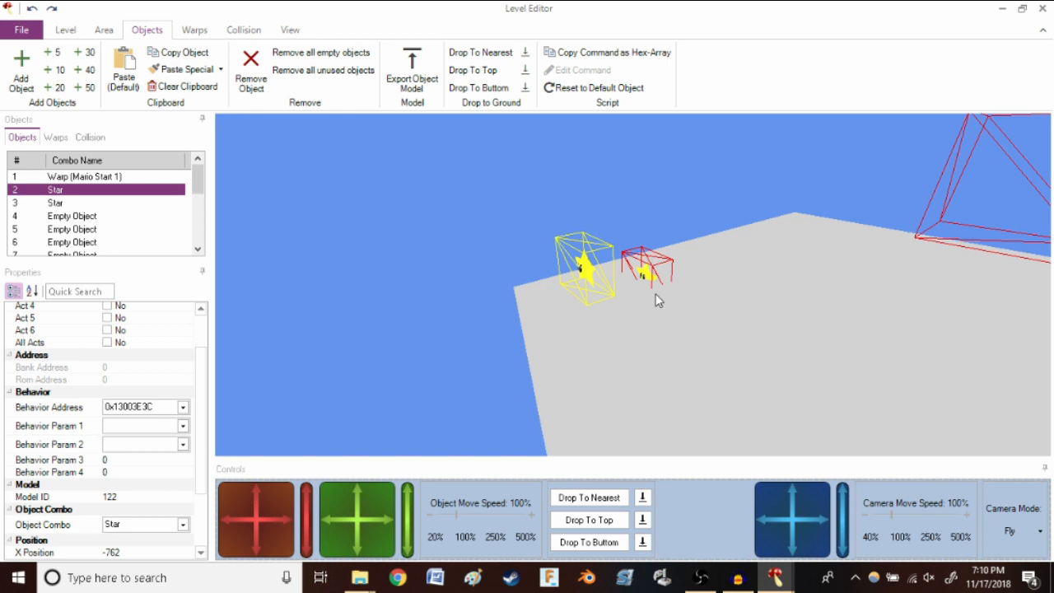
# Change the fourth object's combo to Pink Bob-omb (Message).
pyautogui.click(83, 216)
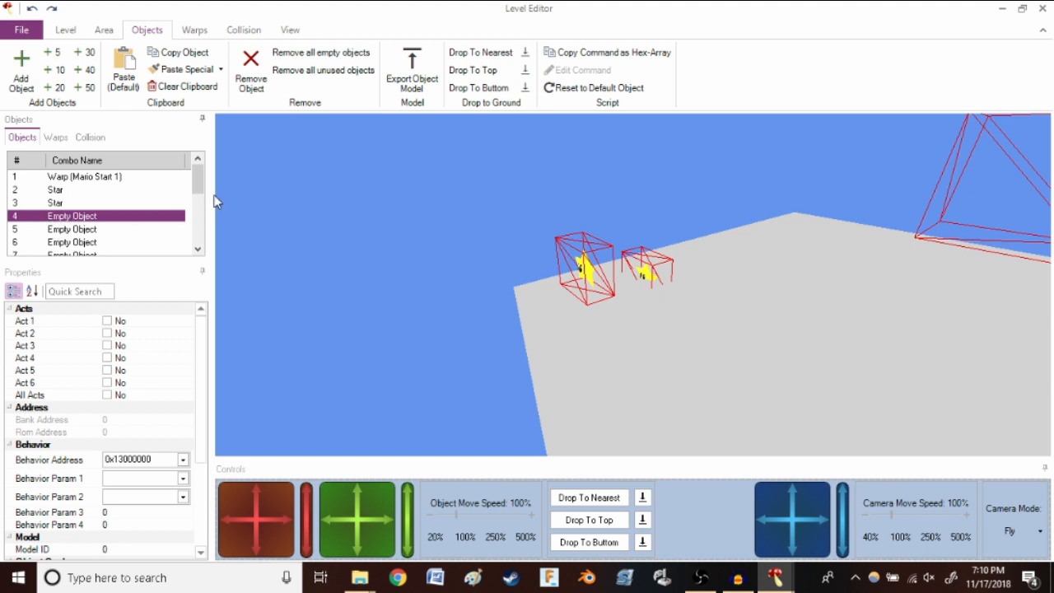
pyautogui.moveTo(203, 349); pyautogui.dragTo(208, 427)
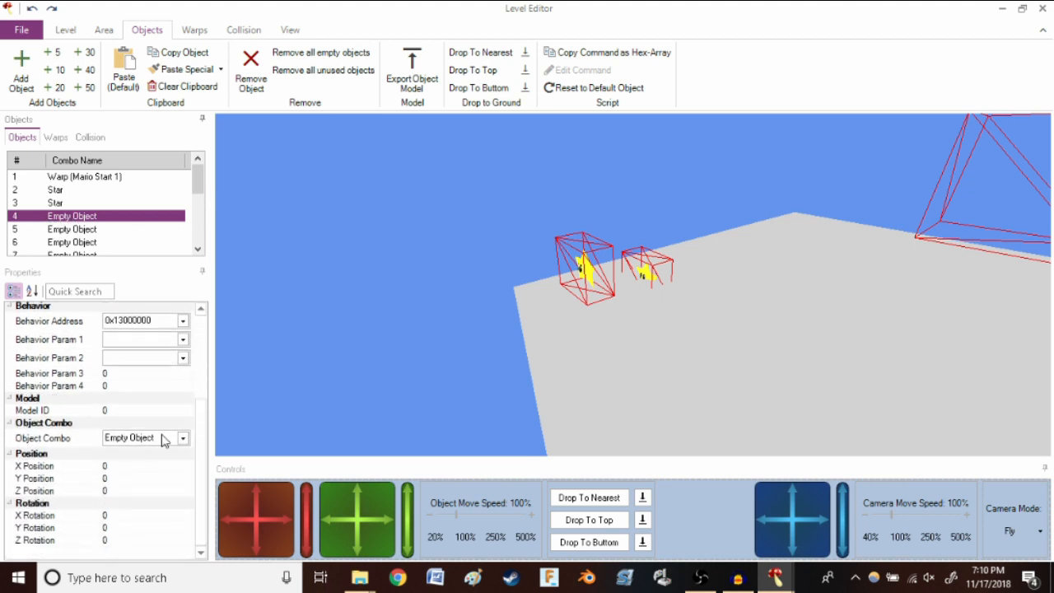
pyautogui.click(159, 440)
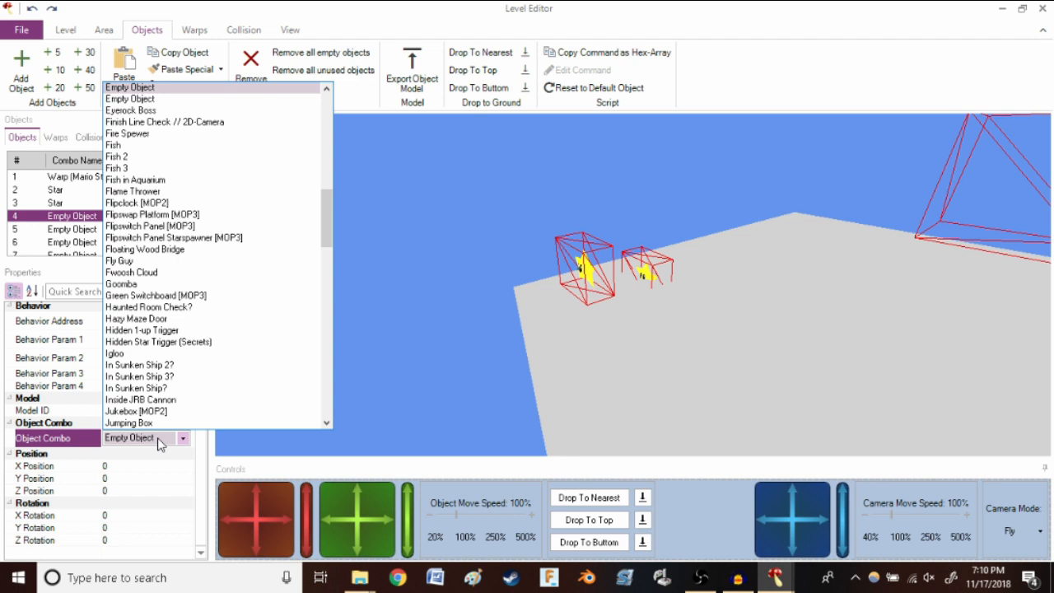
pyautogui.press('p')
pyautogui.press('p')
pyautogui.press('p')
pyautogui.press('p')
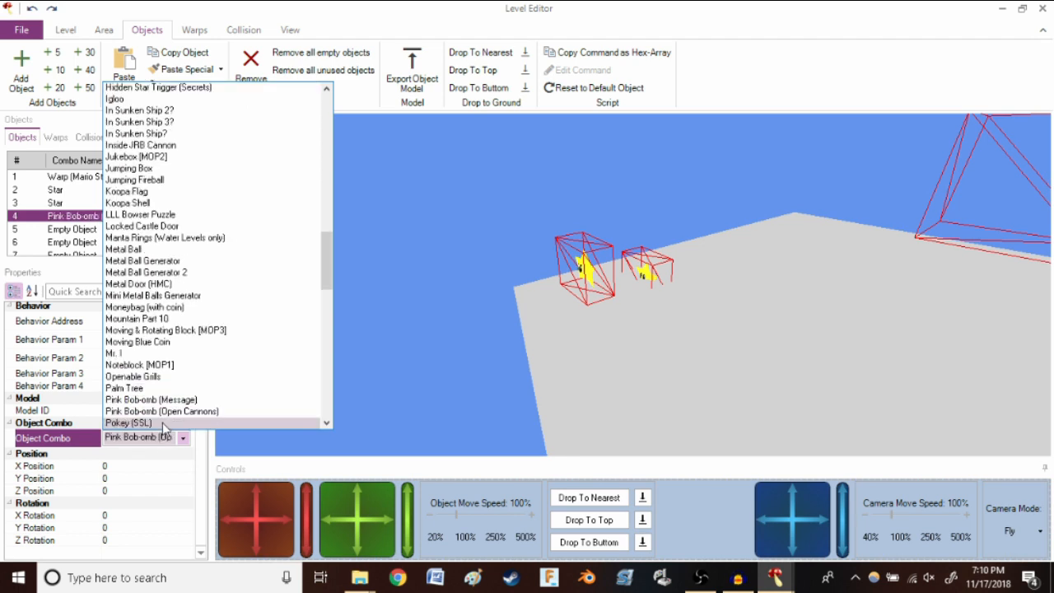
pyautogui.click(164, 400)
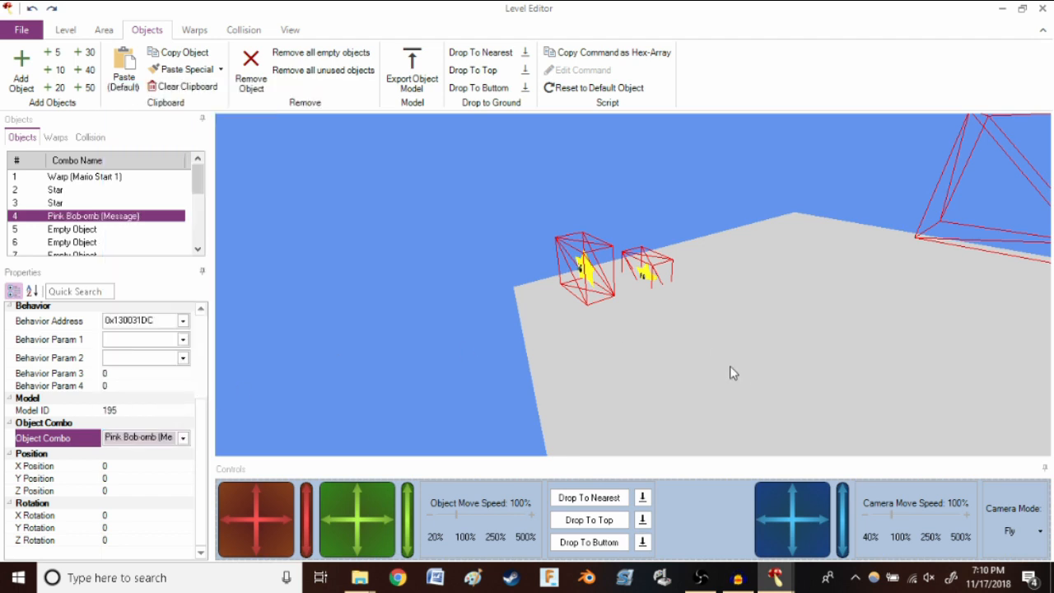
# Move the pink Bob-omb to the cube's far corner, at about X -640, Z -295, and drop it to the nearest ground.
pyautogui.moveTo(311, 524); pyautogui.dragTo(306, 492)
pyautogui.scroll(-5, 471, 332)
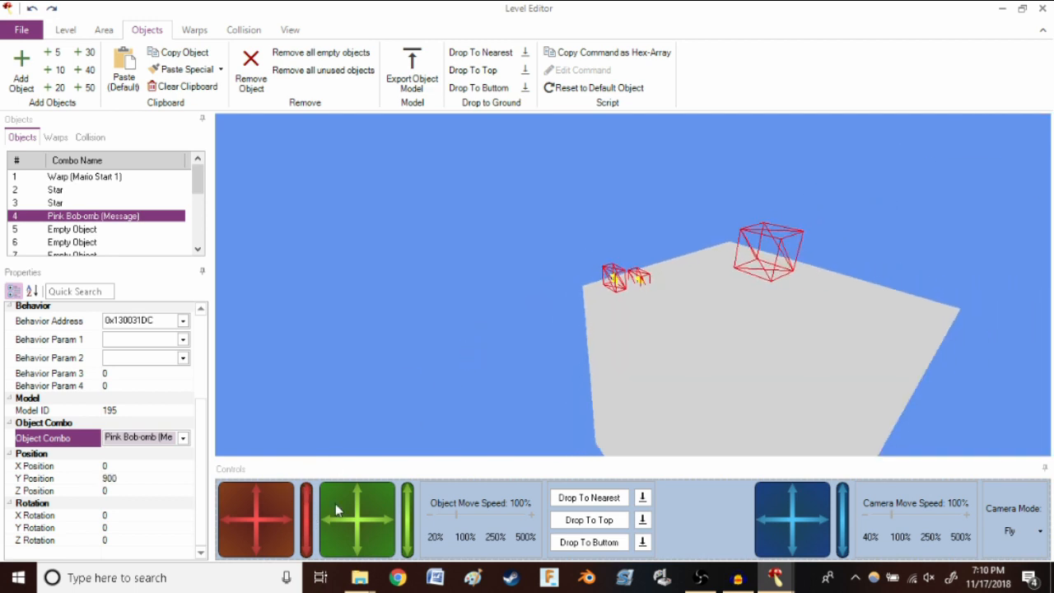
pyautogui.moveTo(308, 529)
pyautogui.mouseDown()
pyautogui.moveTo(305, 514)
pyautogui.moveTo(269, 512)
pyautogui.moveTo(311, 516)
pyautogui.mouseUp()
pyautogui.scroll(3, 493, 330)
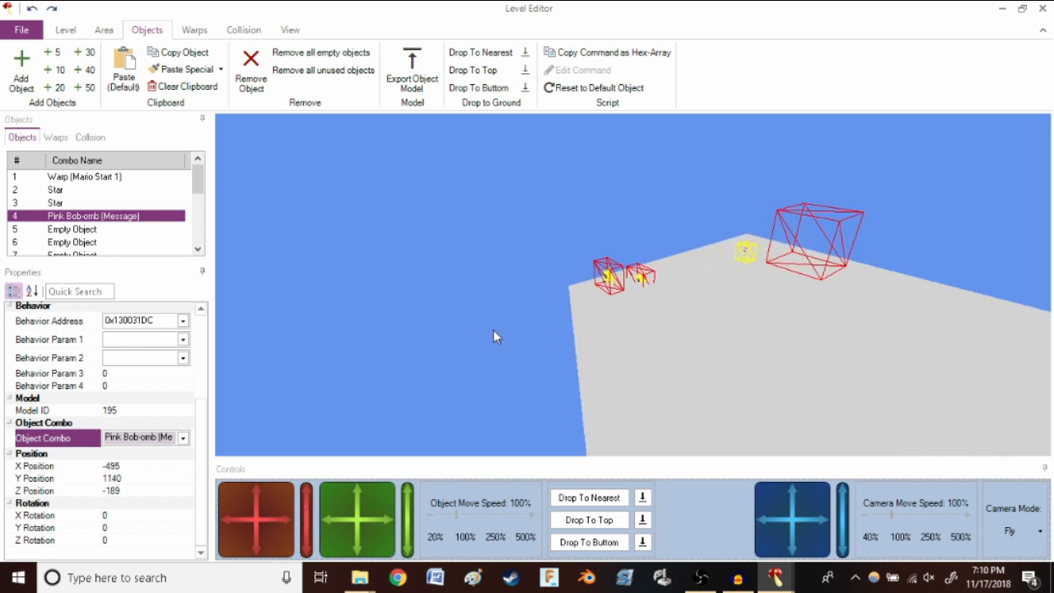
pyautogui.moveTo(511, 330); pyautogui.dragTo(499, 311)
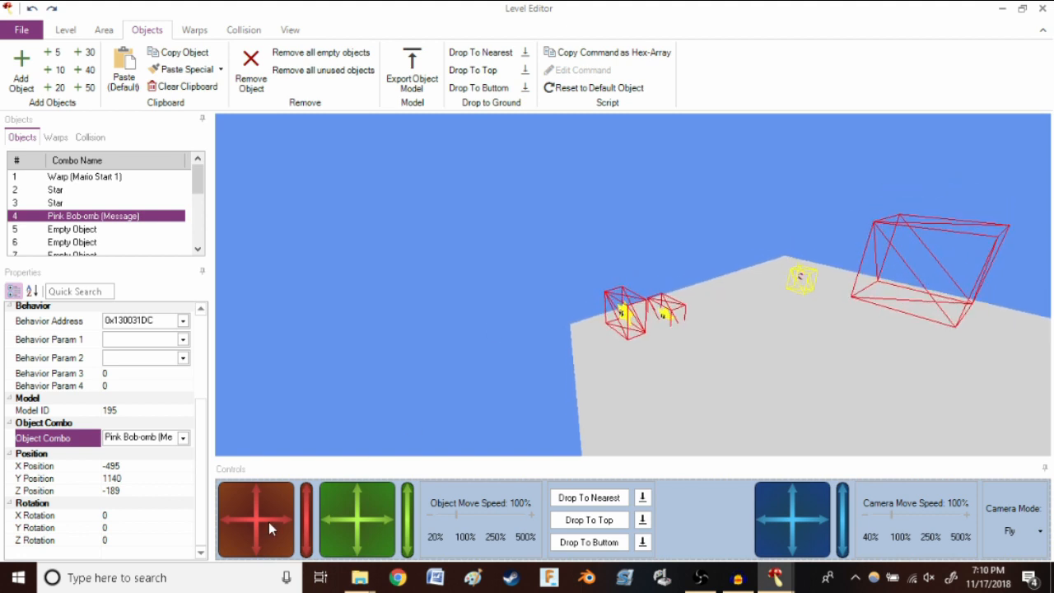
pyautogui.moveTo(268, 521); pyautogui.dragTo(274, 513)
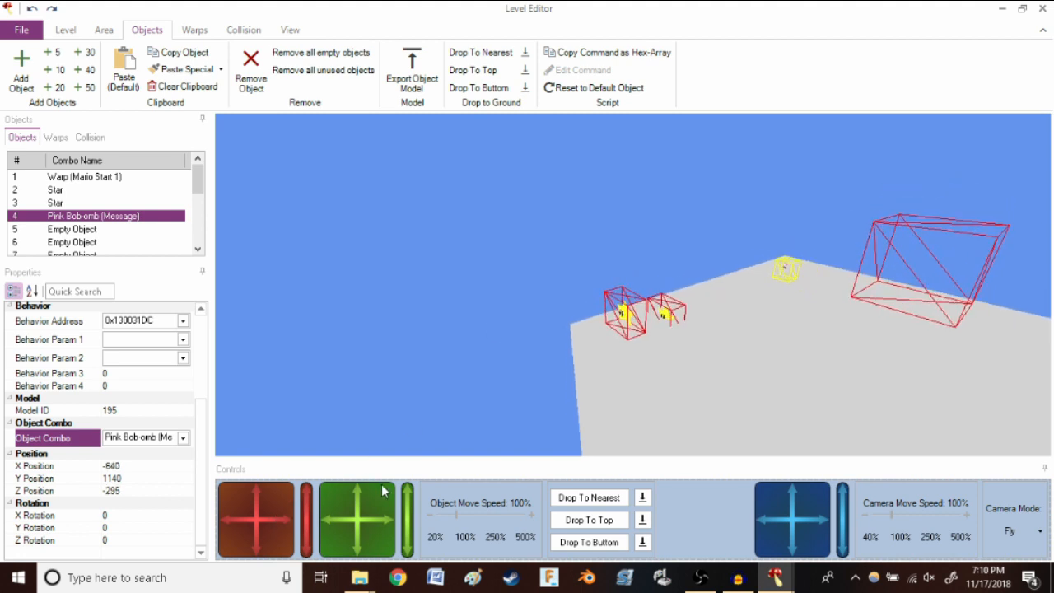
pyautogui.click(586, 498)
# Save the ROM with the placed objects, and close the Level Editor and the ROM Manager.
pyautogui.click(21, 30)
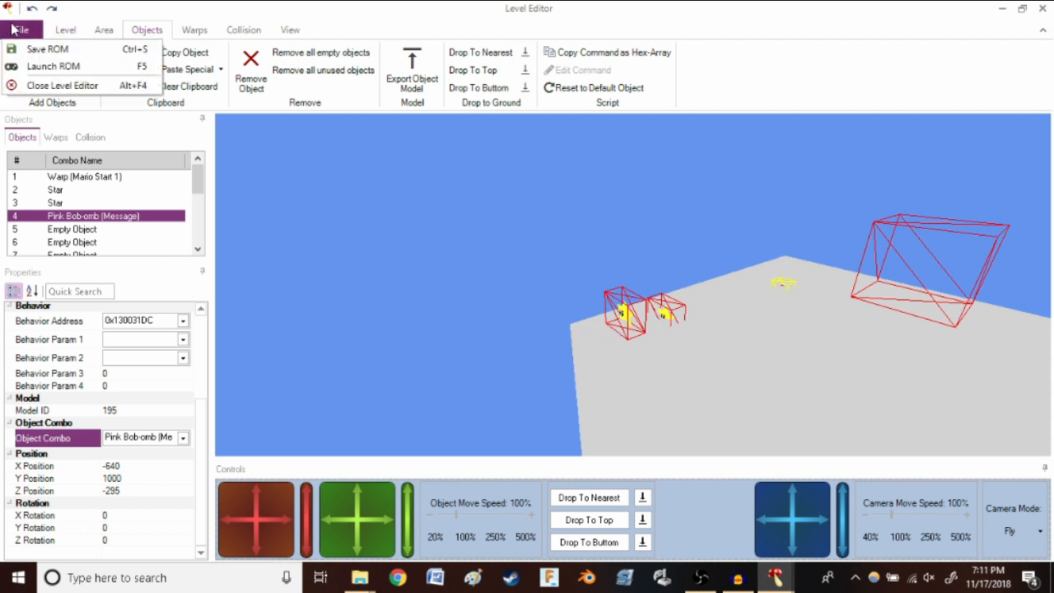
pyautogui.click(37, 50)
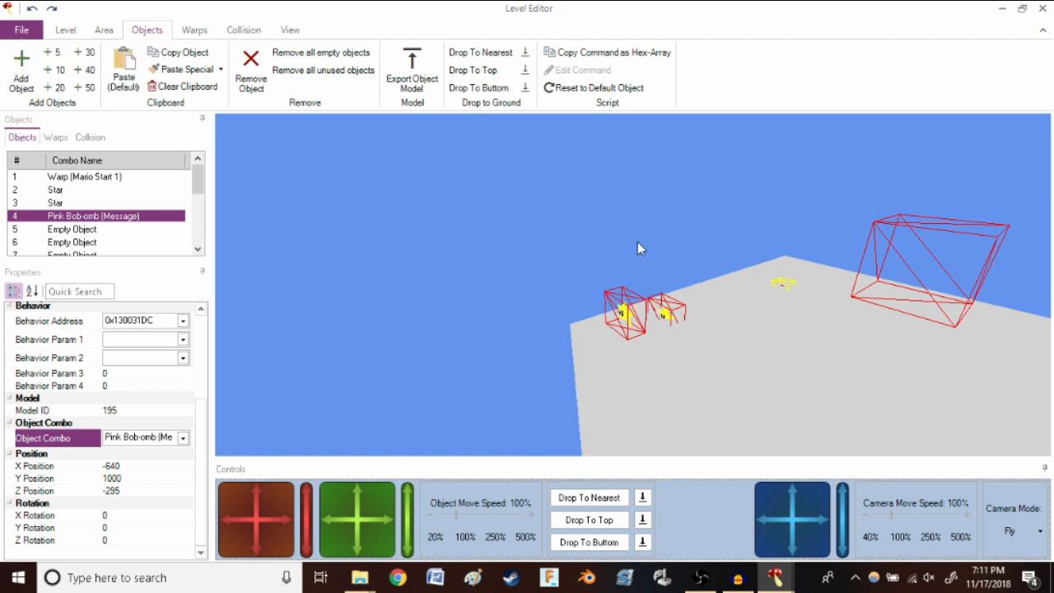
pyautogui.click(1042, 8)
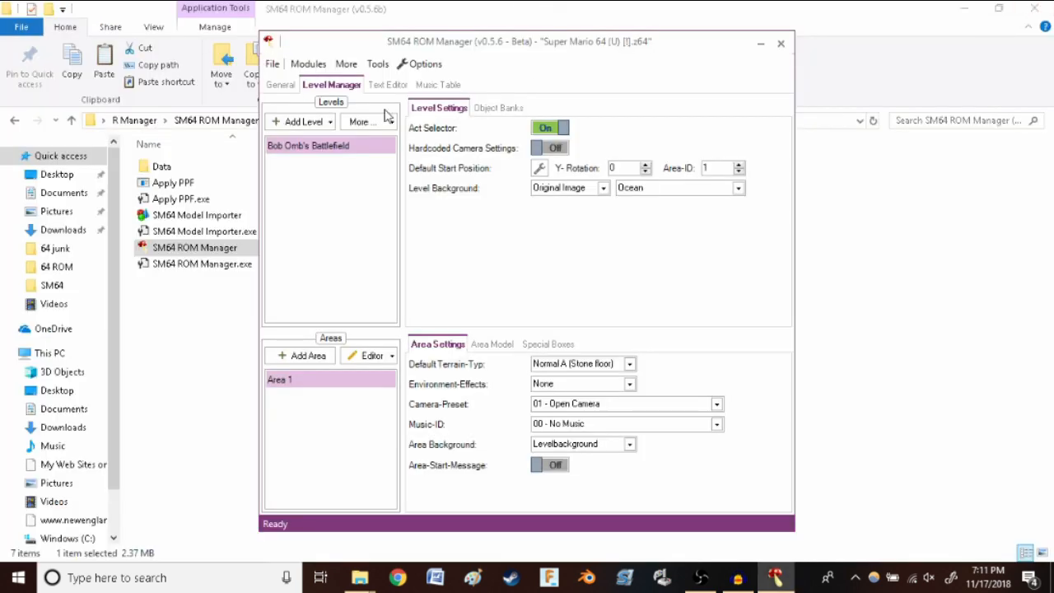
pyautogui.click(272, 64)
pyautogui.click(304, 99)
pyautogui.click(780, 43)
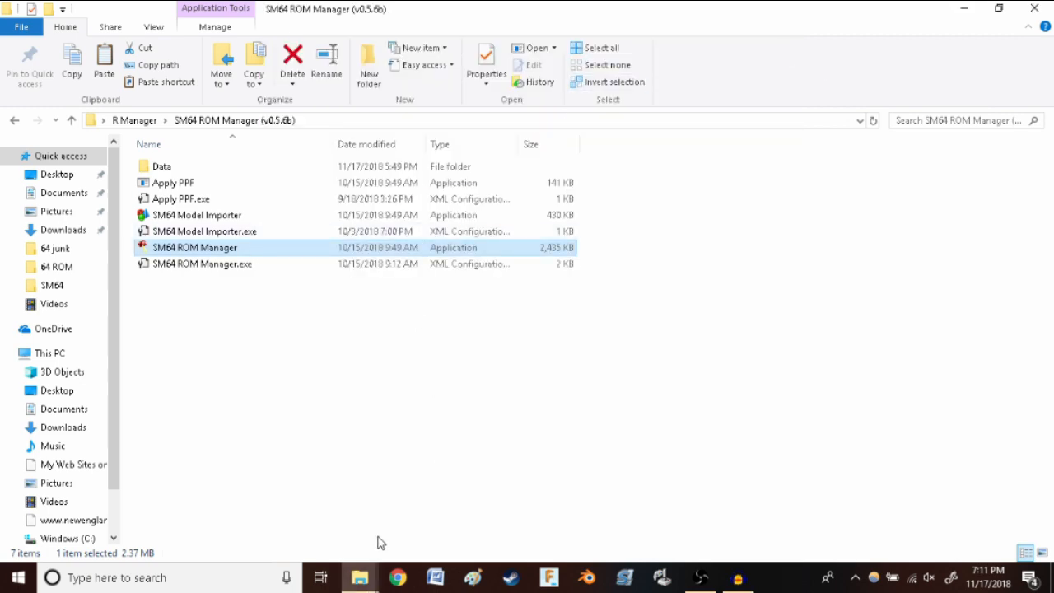
# Launch Project64 from the Emulator stuff folder and load the edited Super Mario 64 ROM.
pyautogui.moveTo(362, 576)
pyautogui.click(400, 510)
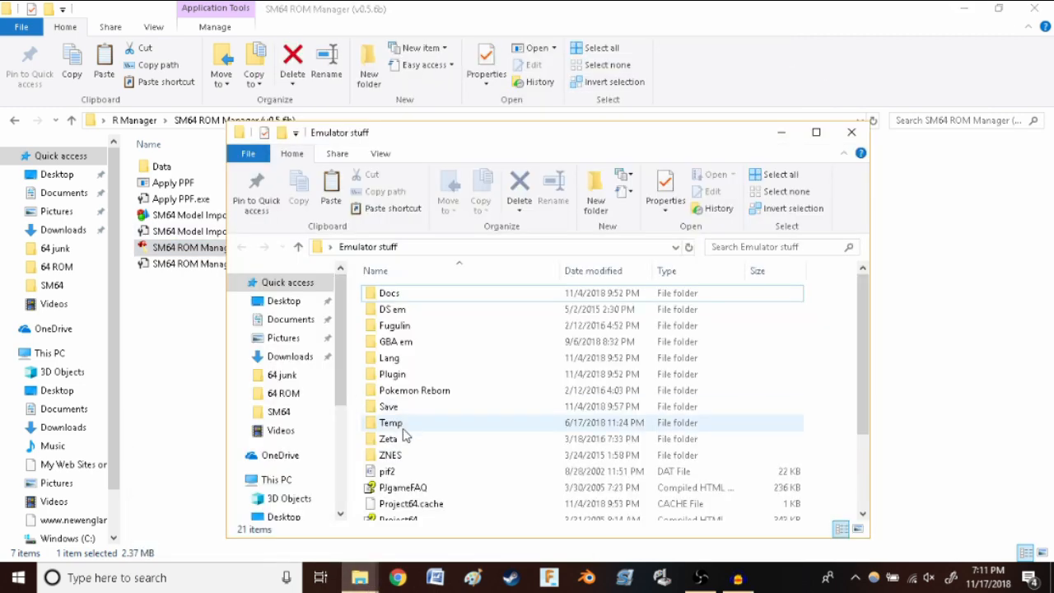
pyautogui.scroll(-1, 411, 486)
pyautogui.click(407, 447)
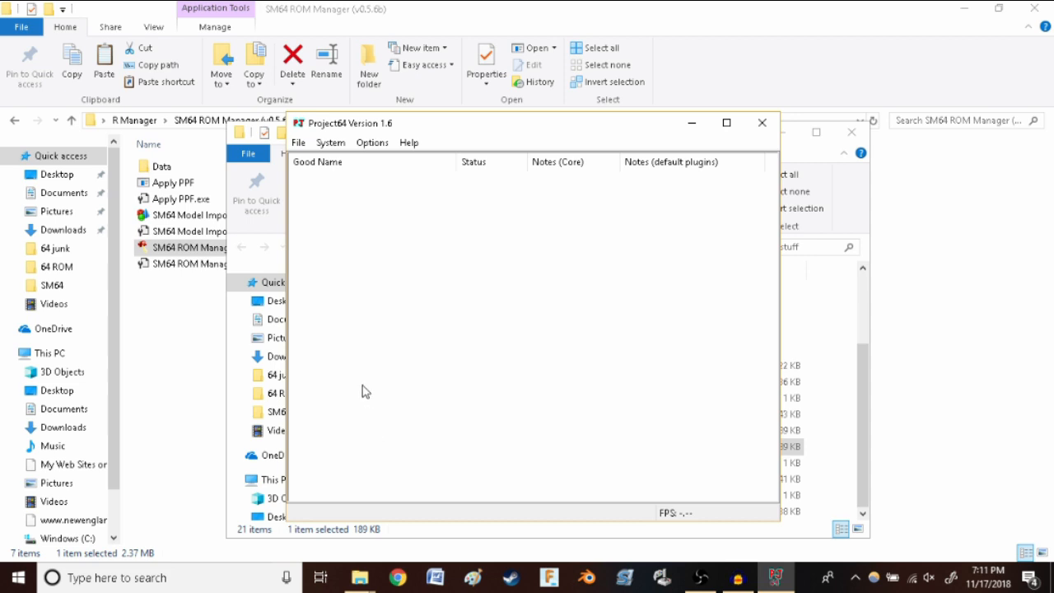
pyautogui.click(298, 143)
pyautogui.click(311, 163)
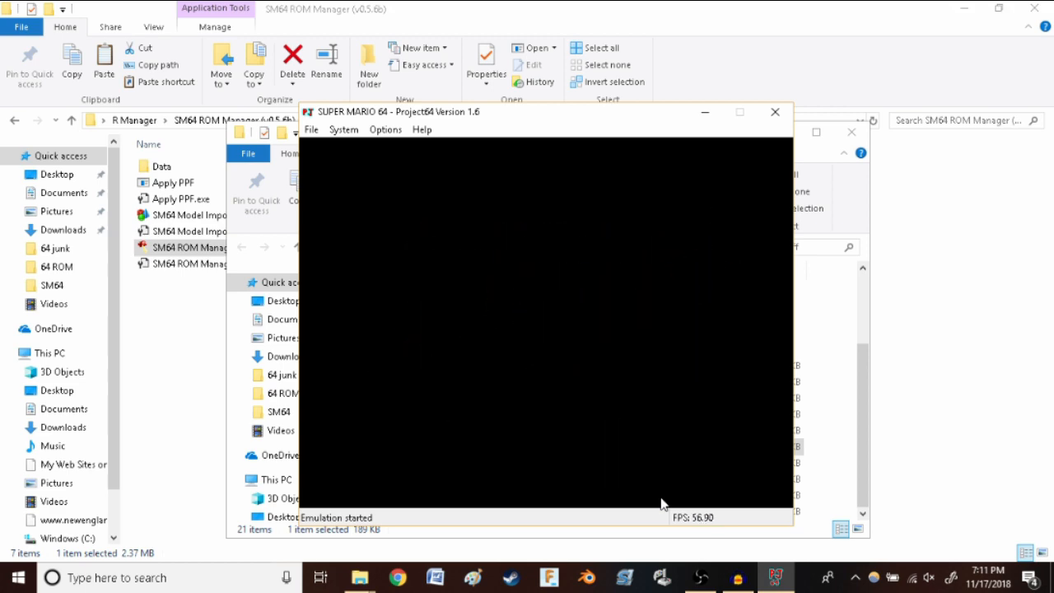
# Start the Mario A save file and enter Bob-omb Battlefield to test the custom cube level.
pyautogui.press('Return')
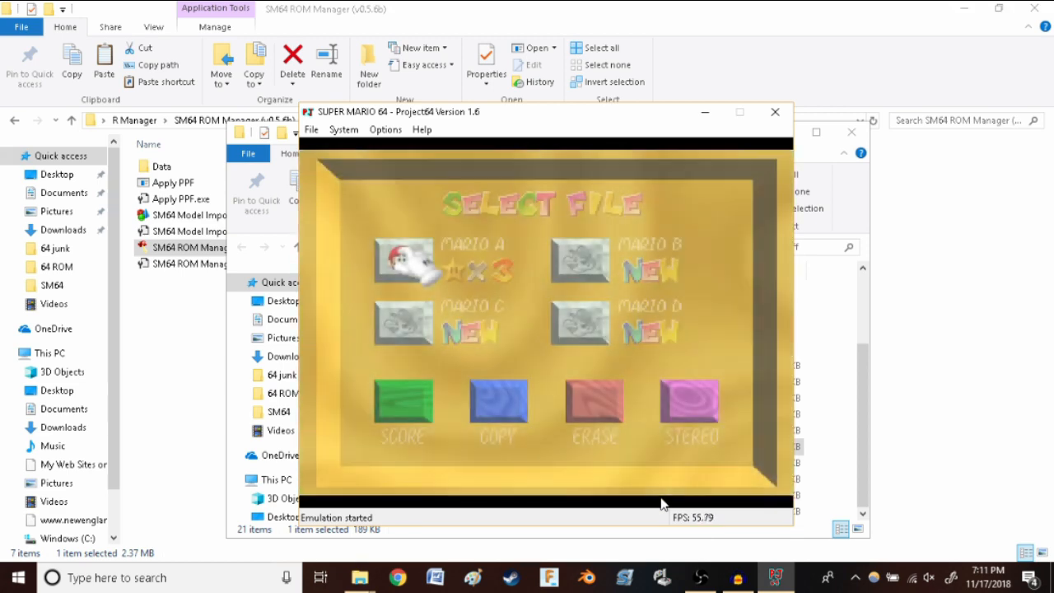
pyautogui.press('Return')
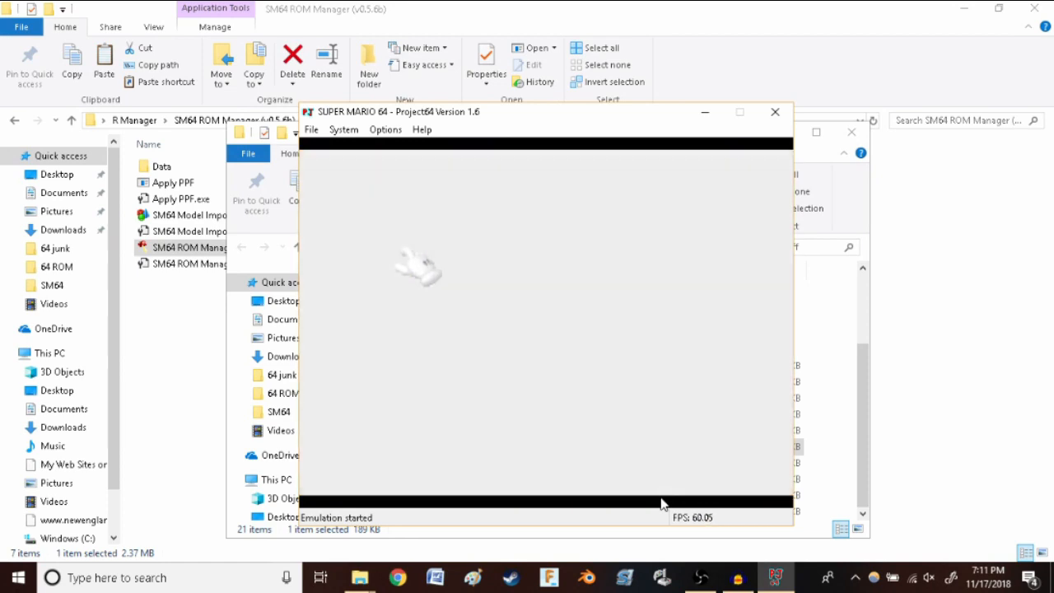
pyautogui.press('Up')
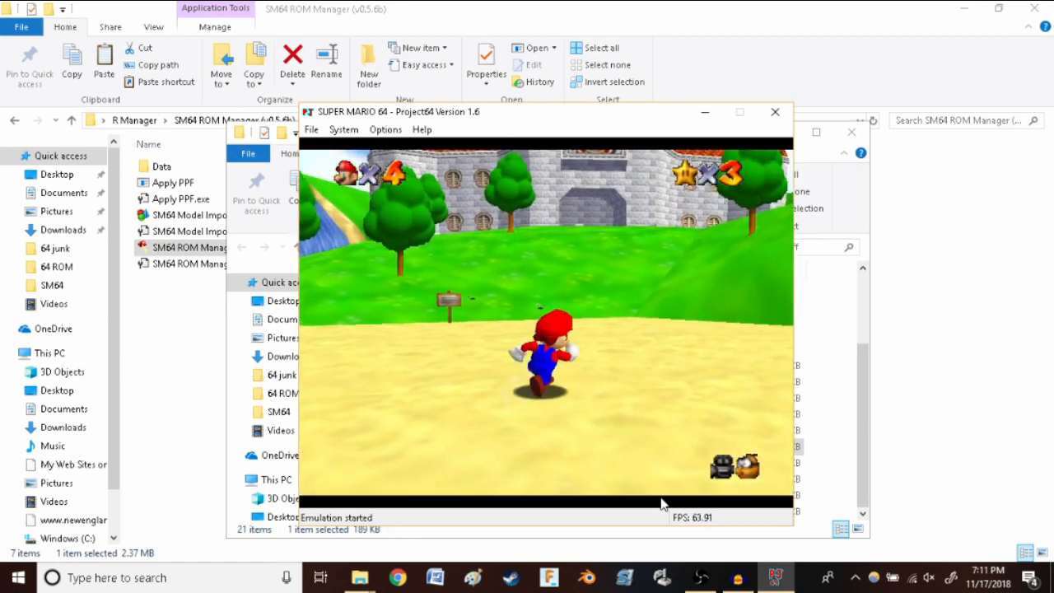
pyautogui.press('x')
pyautogui.press('x')
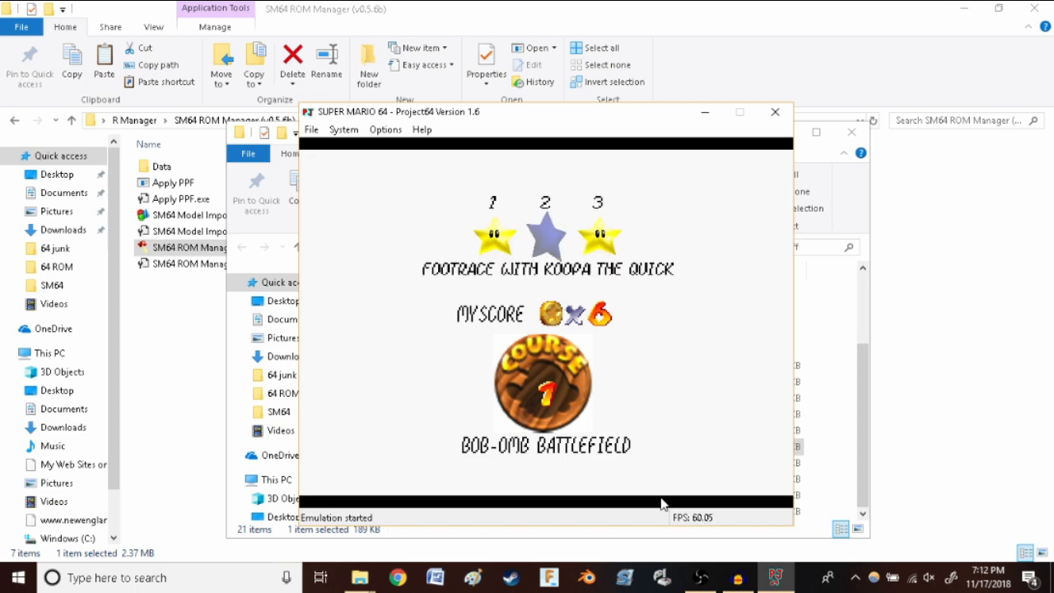
pyautogui.press('x')
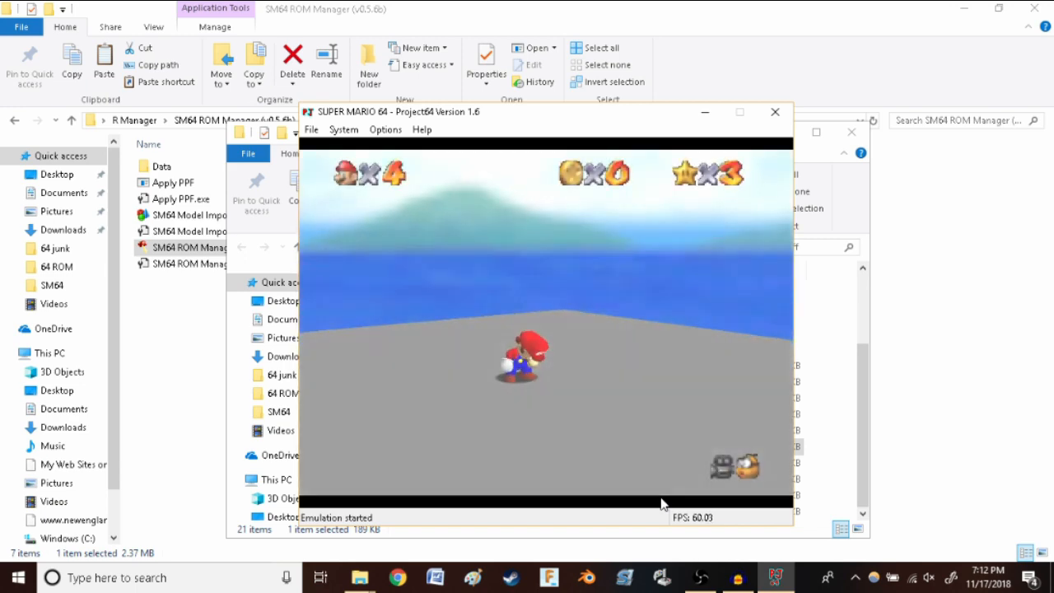
pyautogui.press('Left')
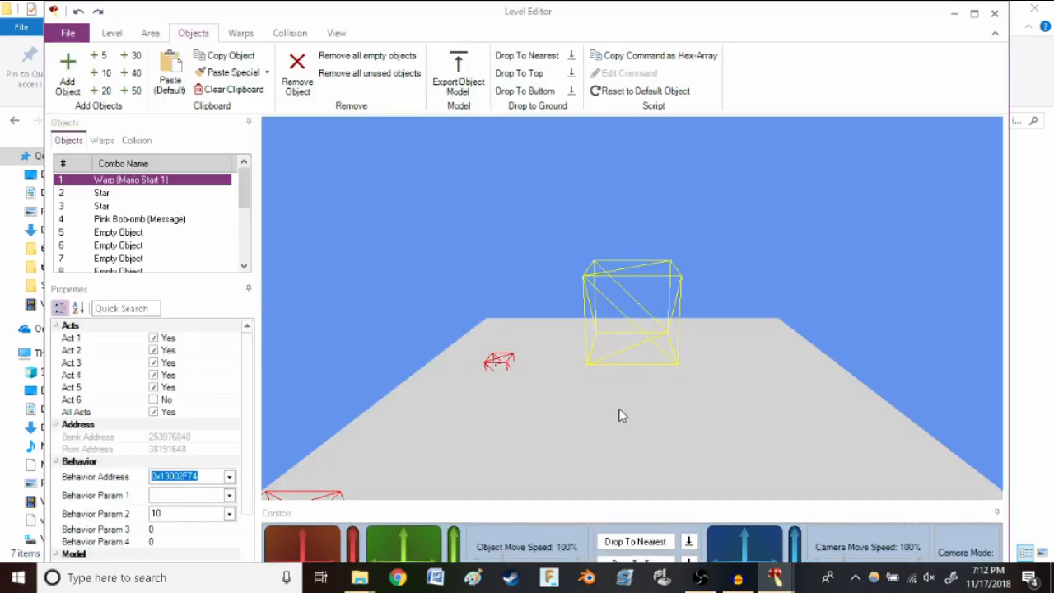
# Maximize the Level Editor window and set the camera mode to Fly.
pyautogui.moveTo(572, 415); pyautogui.dragTo(280, 372)
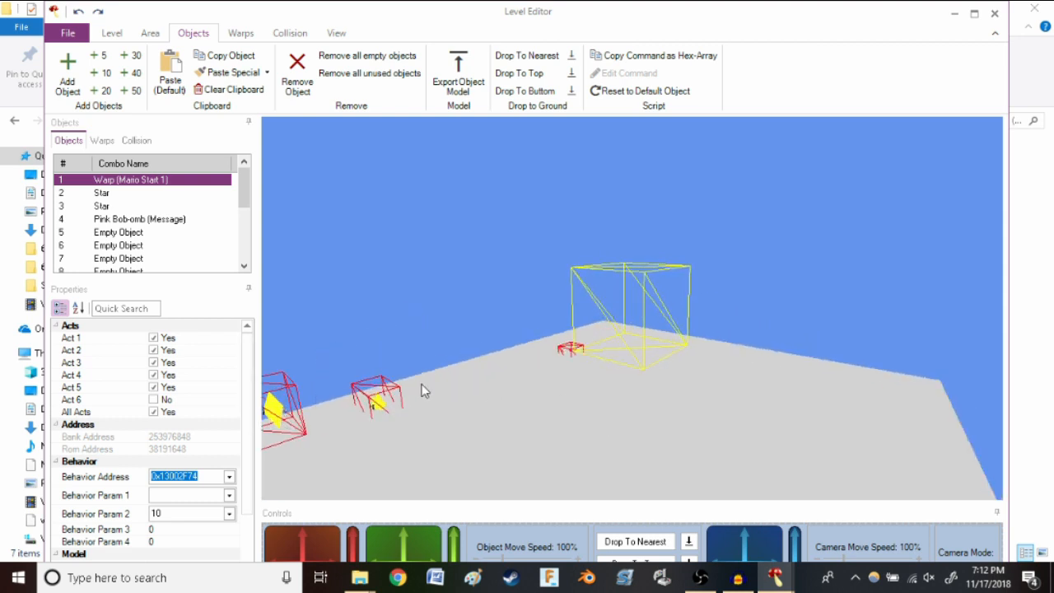
pyautogui.scroll(-3, 475, 383)
pyautogui.scroll(2, 407, 371)
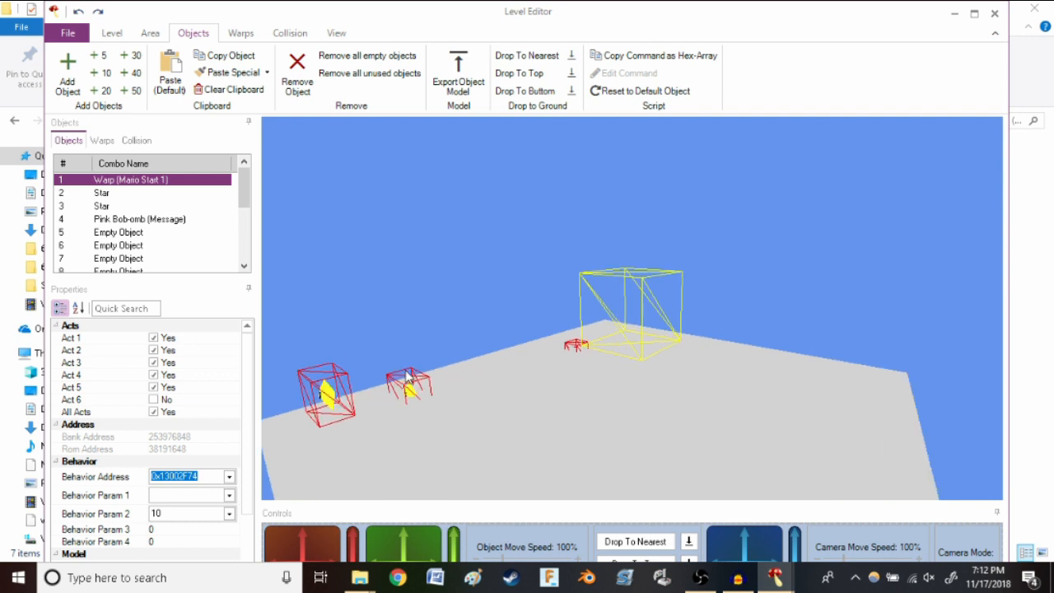
pyautogui.moveTo(529, 382); pyautogui.dragTo(504, 383)
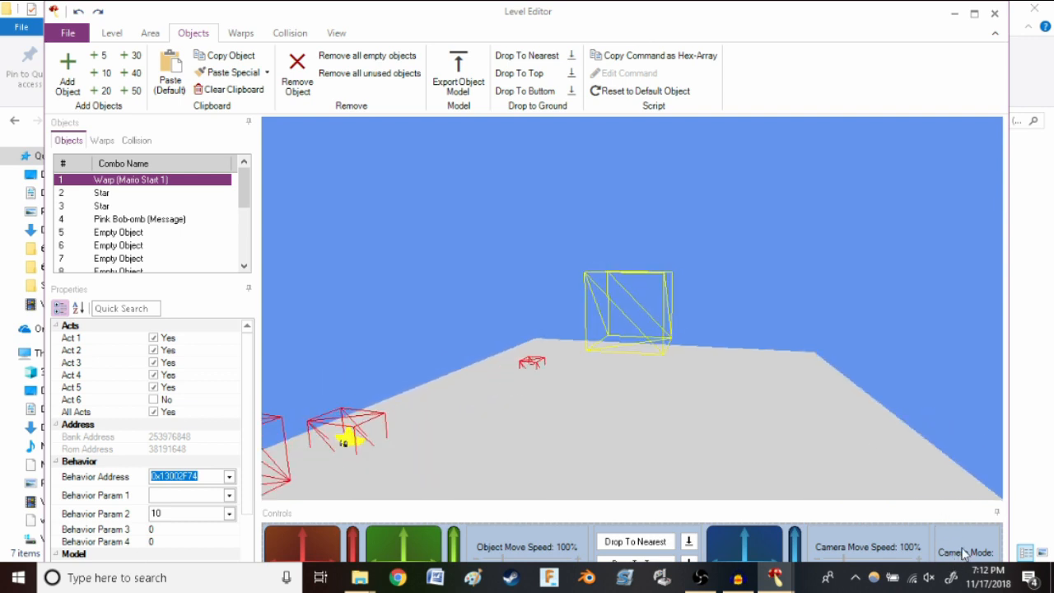
pyautogui.click(974, 13)
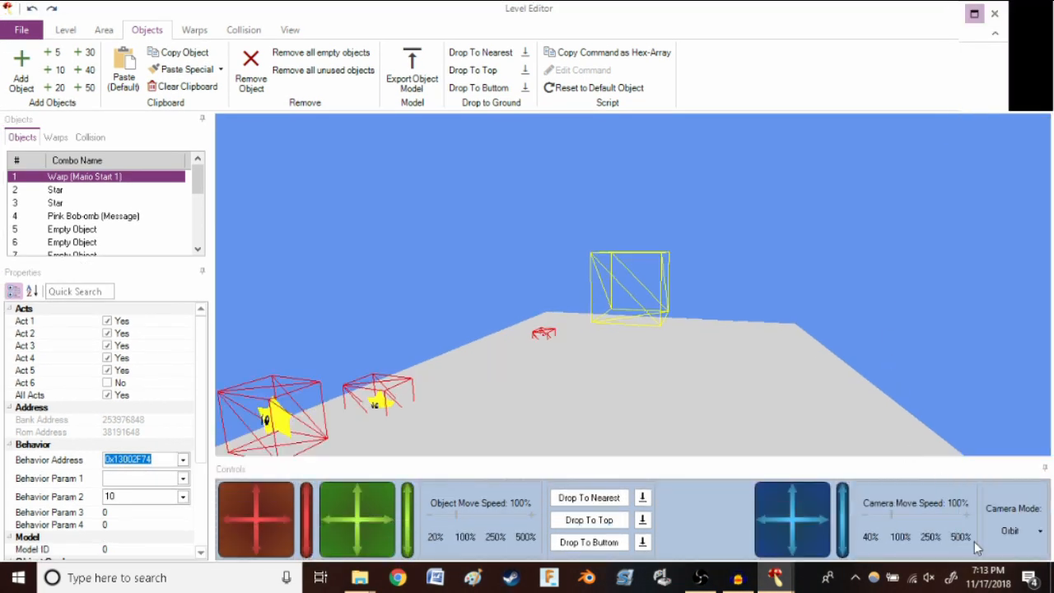
pyautogui.click(1033, 531)
pyautogui.click(1004, 415)
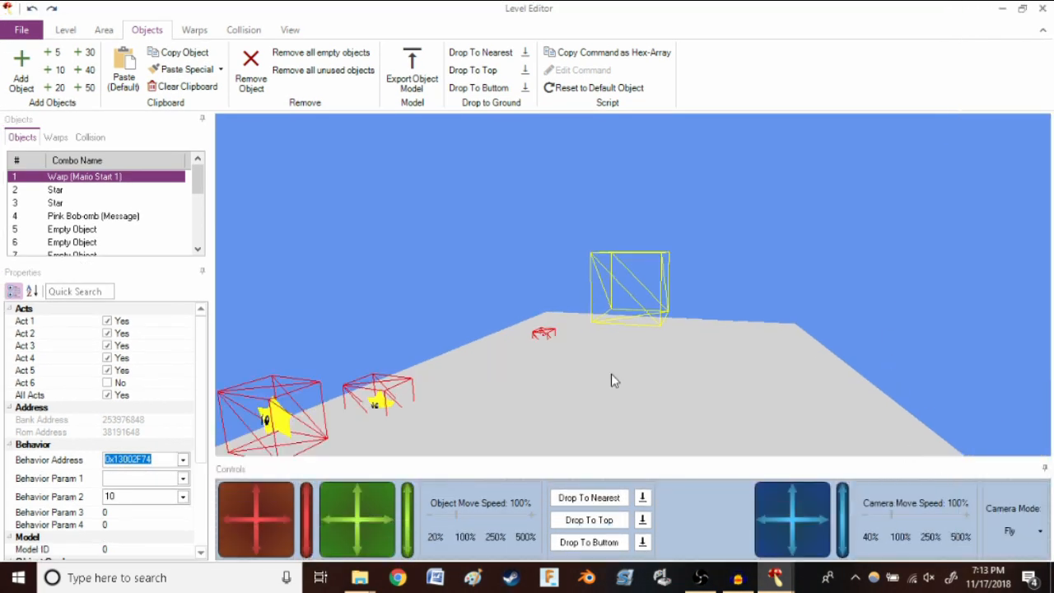
# Enable the first star, object 2, for all acts.
pyautogui.moveTo(611, 373); pyautogui.dragTo(425, 375)
pyautogui.scroll(3, 492, 334)
pyautogui.scroll(-3, 487, 359)
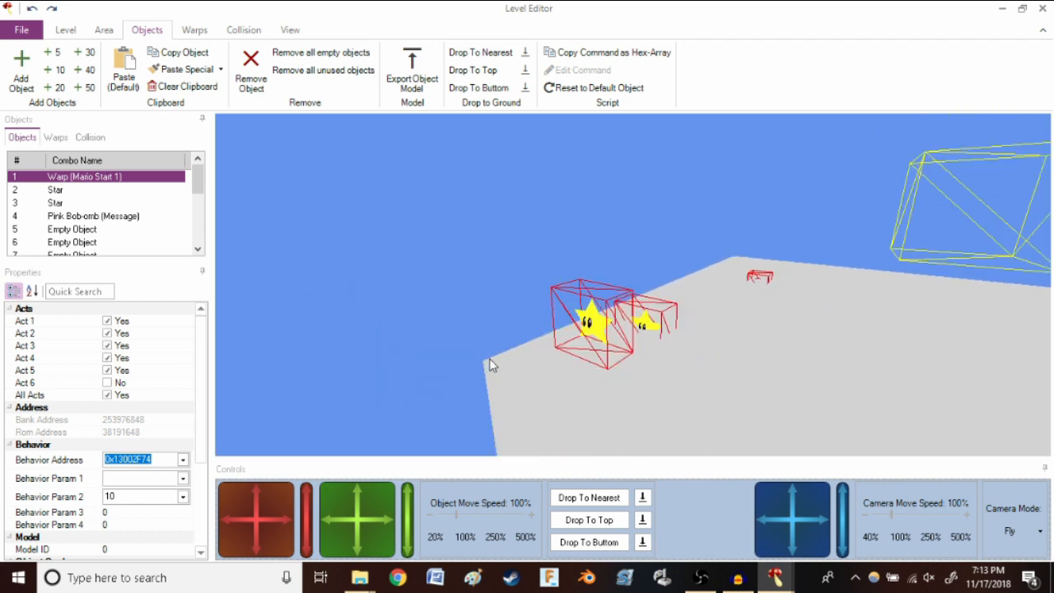
pyautogui.click(574, 327)
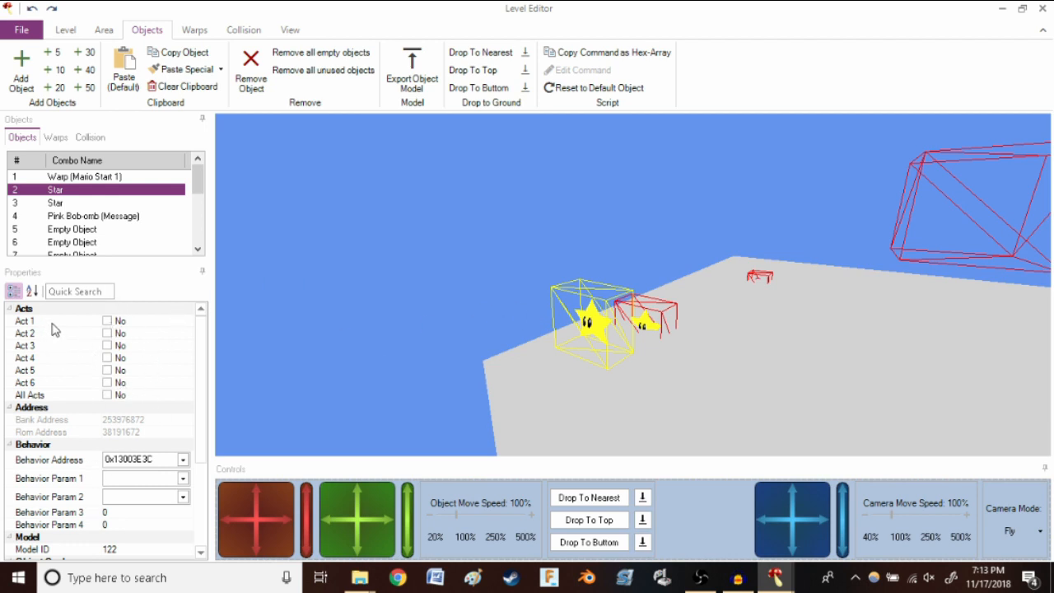
pyautogui.click(107, 346)
pyautogui.click(36, 344)
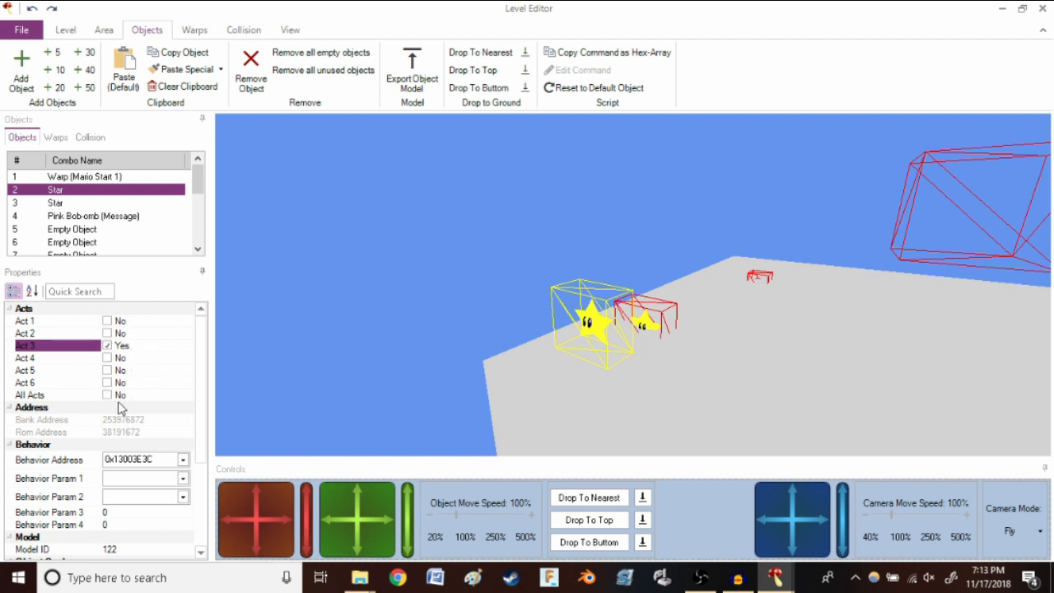
pyautogui.click(107, 345)
pyautogui.click(108, 395)
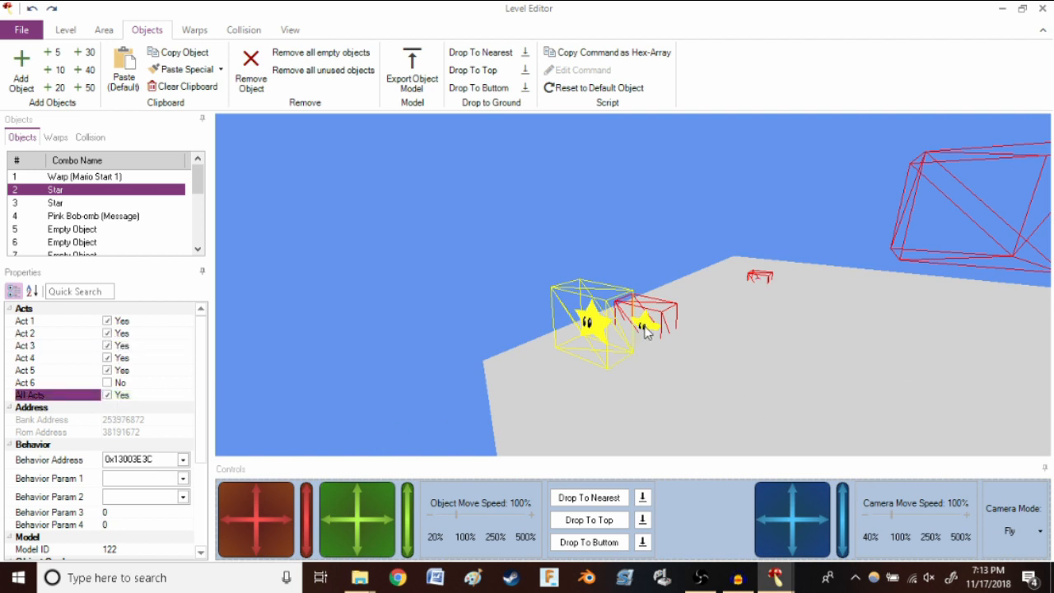
# Enable the second star and the pink Bob-omb for all acts, and save the ROM.
pyautogui.click(656, 326)
pyautogui.click(108, 395)
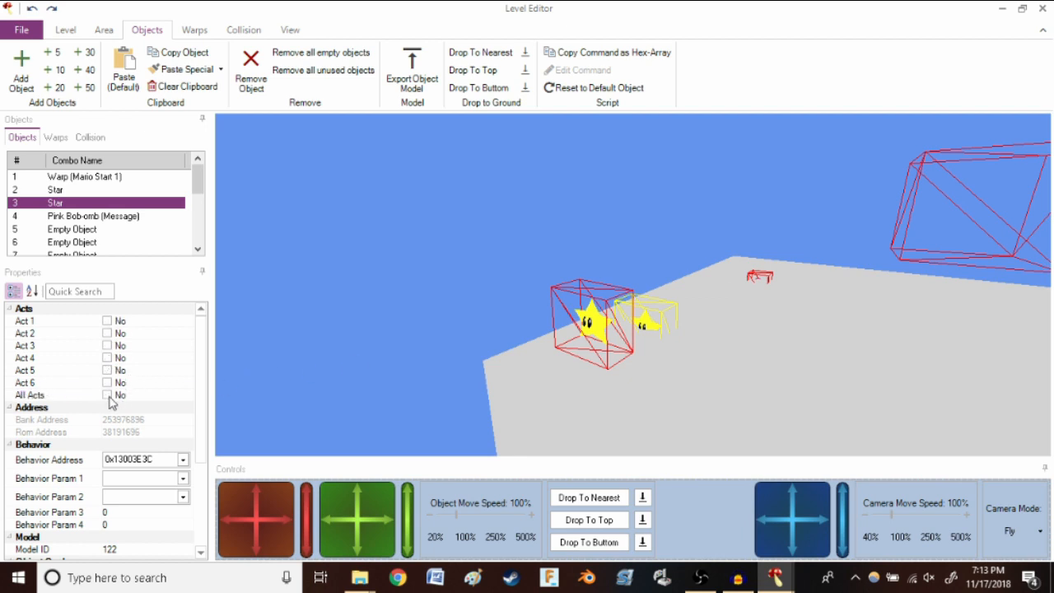
pyautogui.click(110, 396)
pyautogui.click(759, 278)
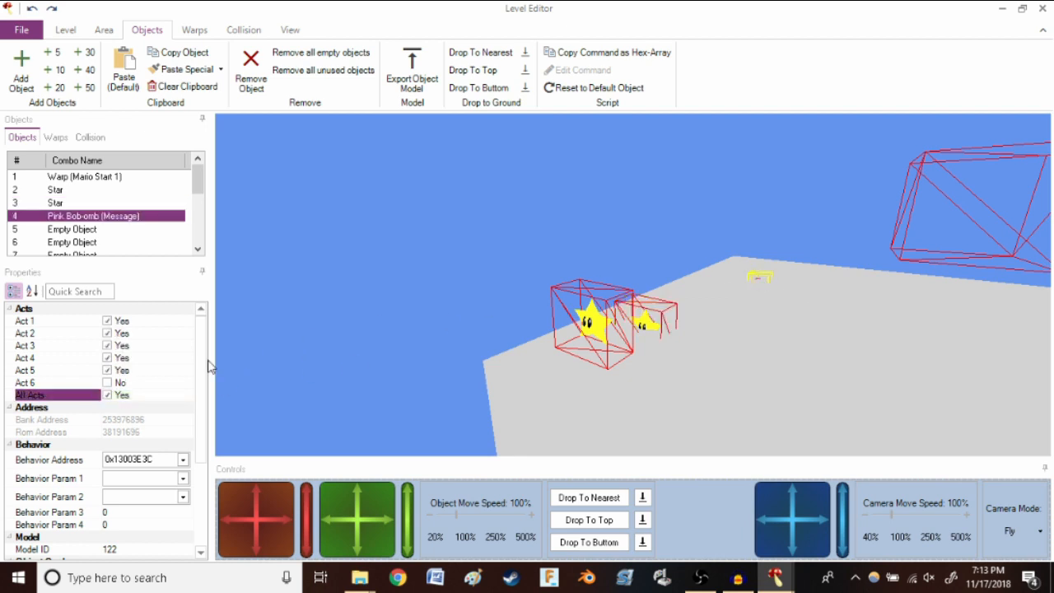
pyautogui.click(107, 396)
pyautogui.scroll(-2, 457, 328)
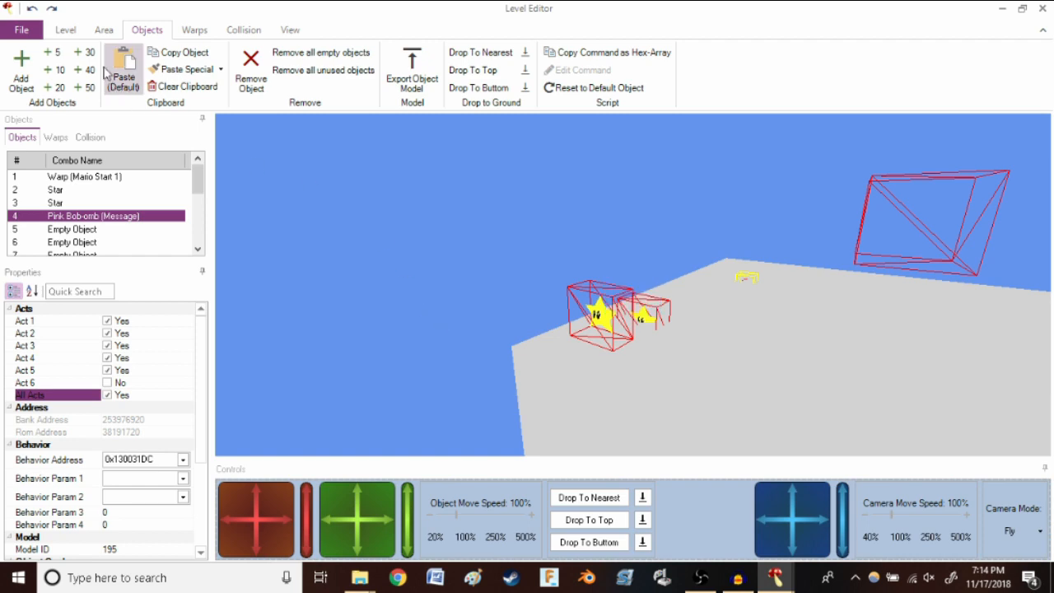
pyautogui.click(38, 37)
pyautogui.click(43, 66)
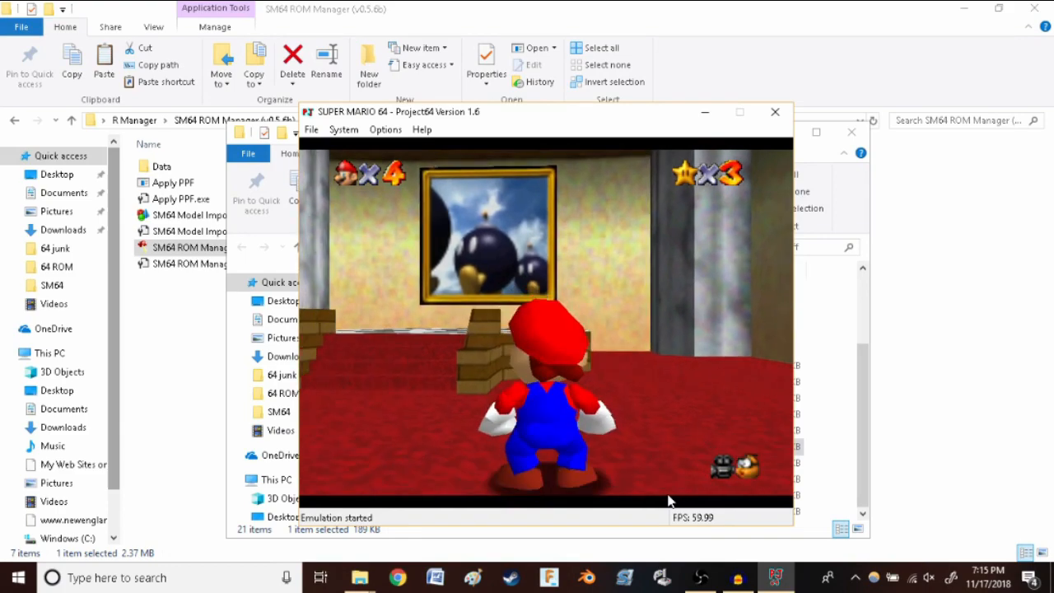
# In Project64, jump into the Bob-omb Battlefield painting and start the third act, Shoot to the Island in the Sky.
pyautogui.press('Up')
pyautogui.press('x')
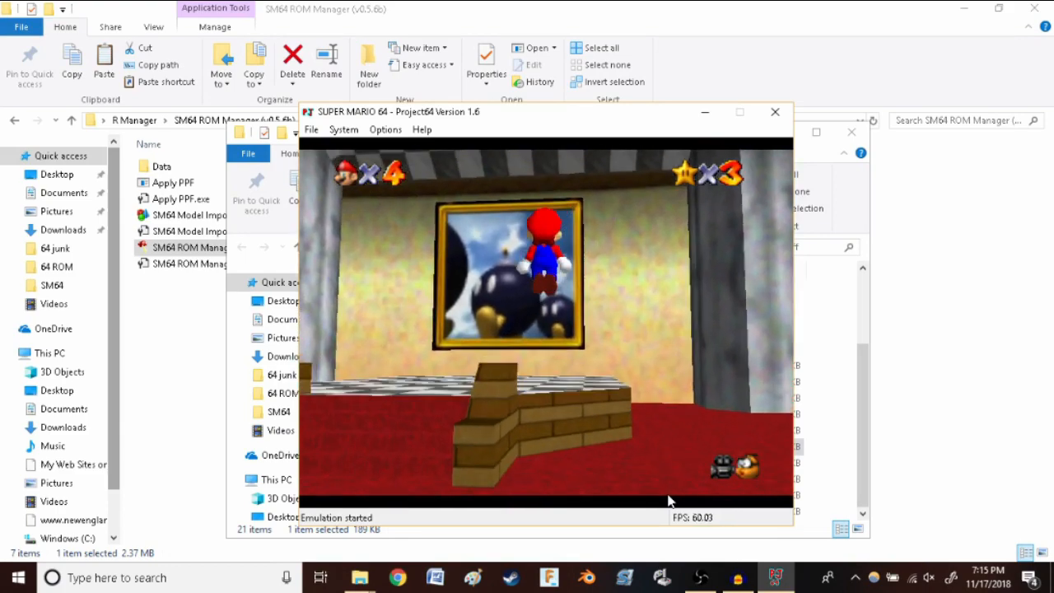
pyautogui.press('x')
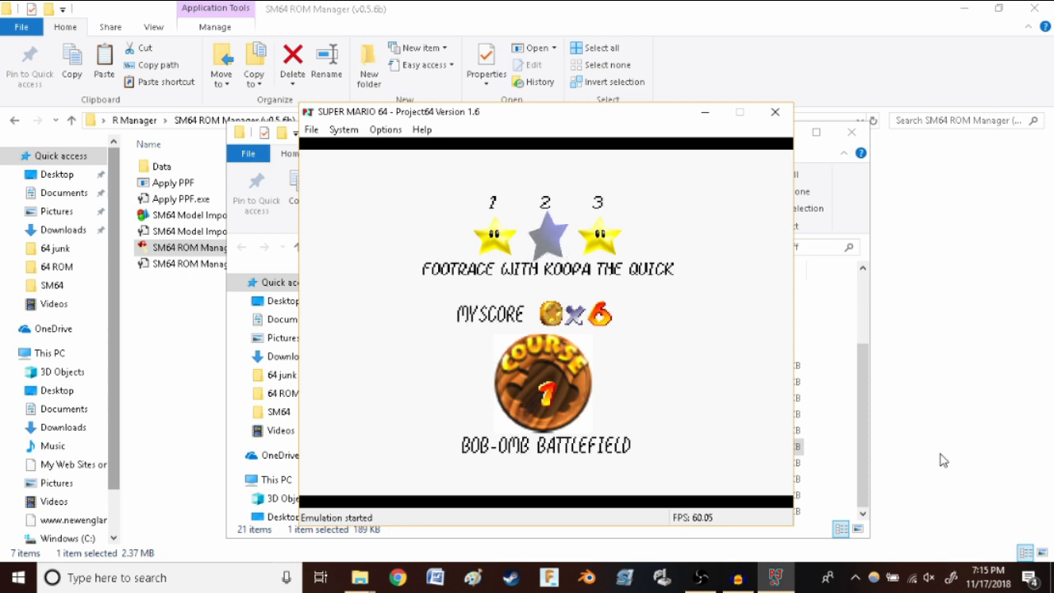
pyautogui.press('Left')
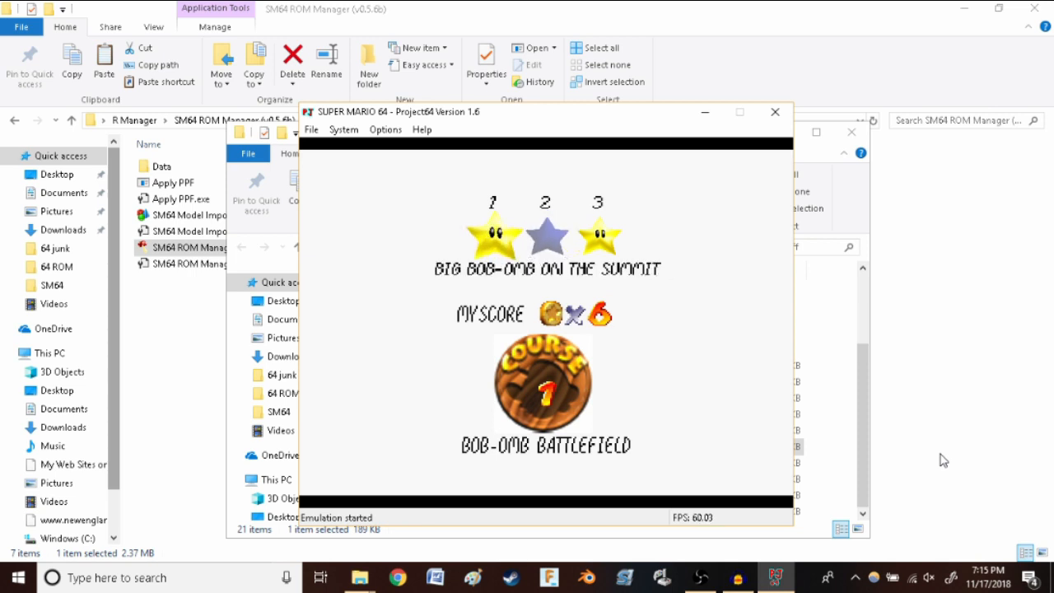
pyautogui.press('Right')
pyautogui.press('Right')
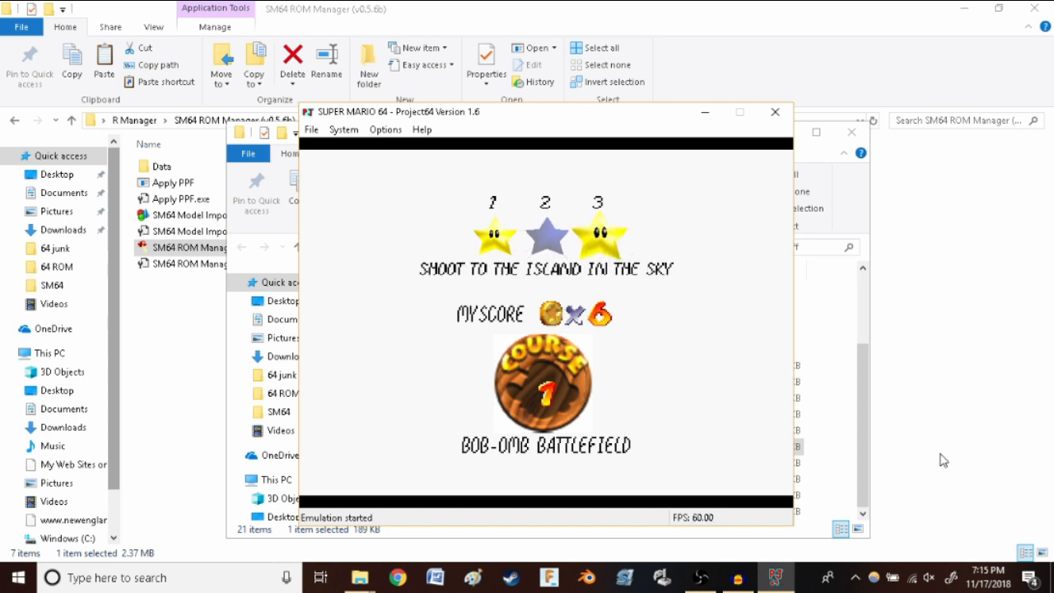
pyautogui.press('Return')
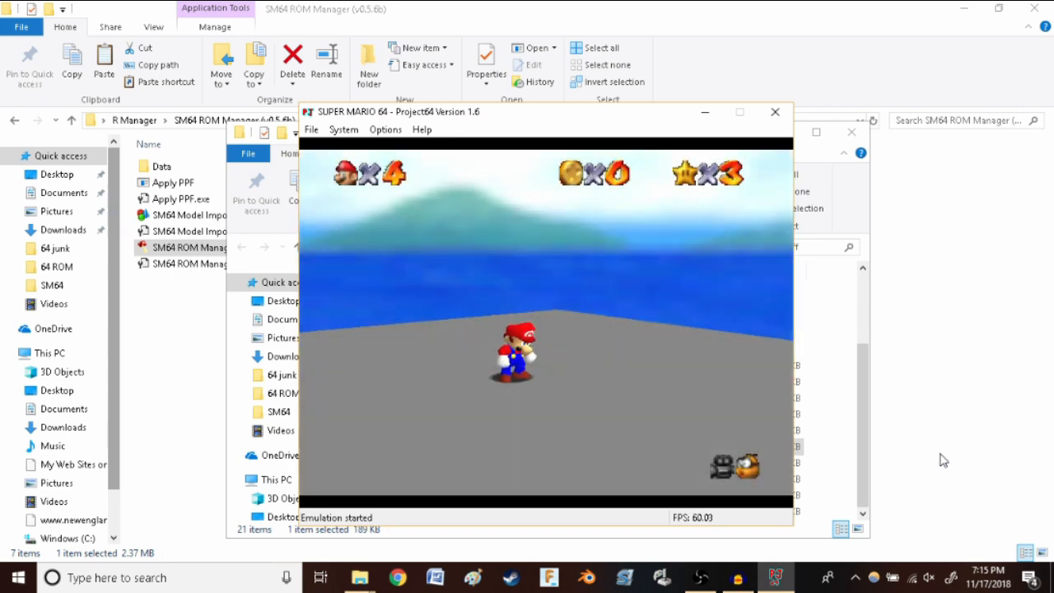
# Run Mario past the stars to the pink Bob-omb and read through its message.
pyautogui.press('Left')
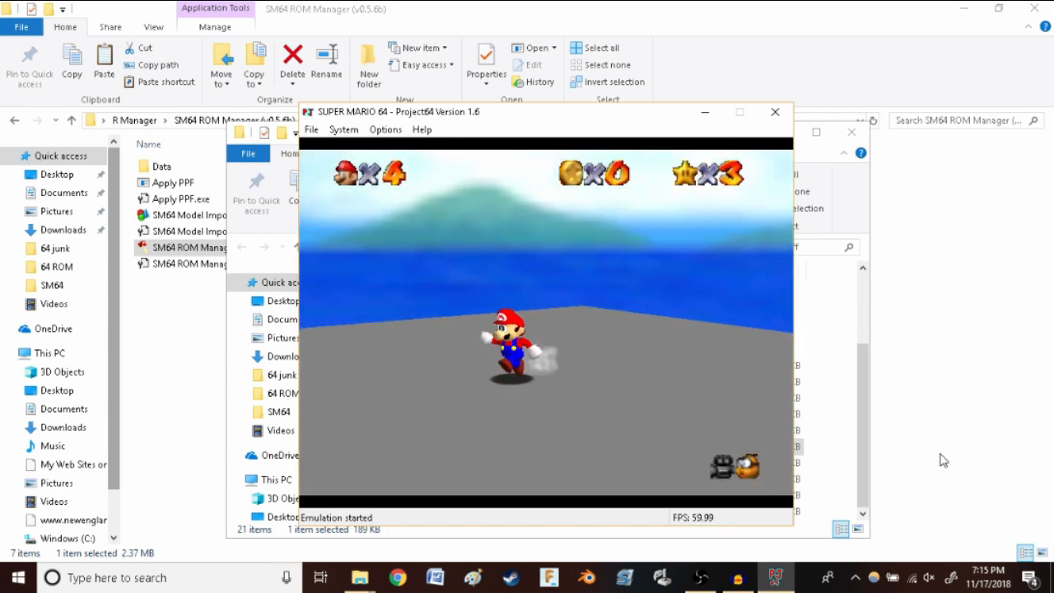
pyautogui.press('Down')
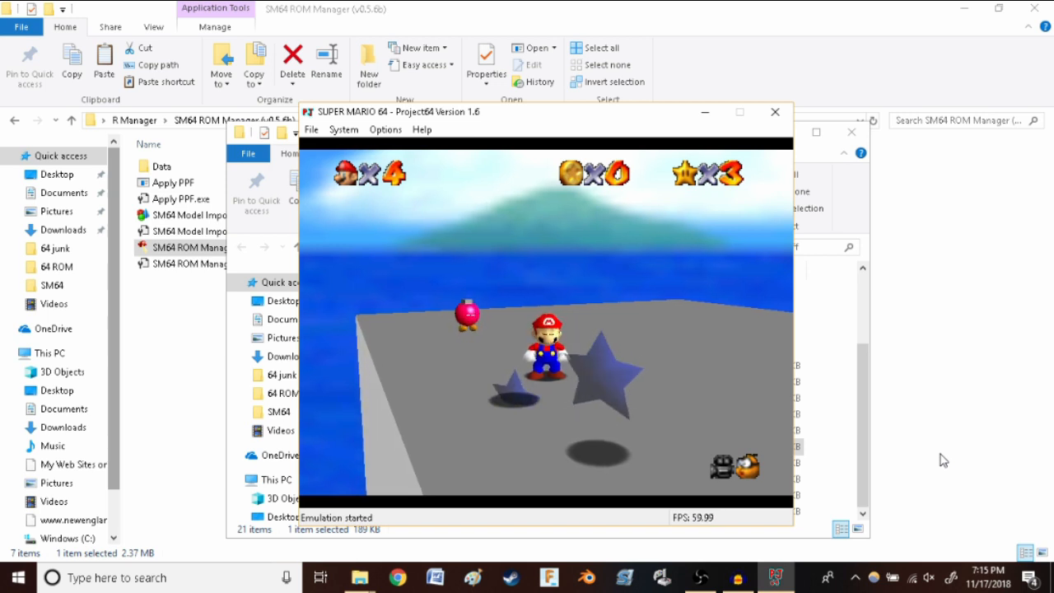
pyautogui.press('Up')
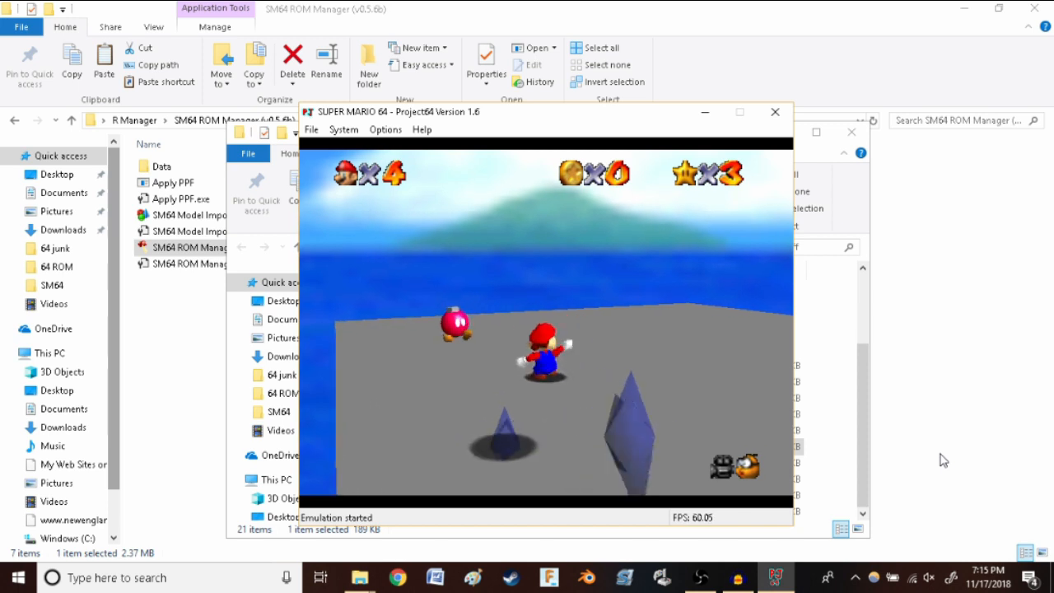
pyautogui.press('Up')
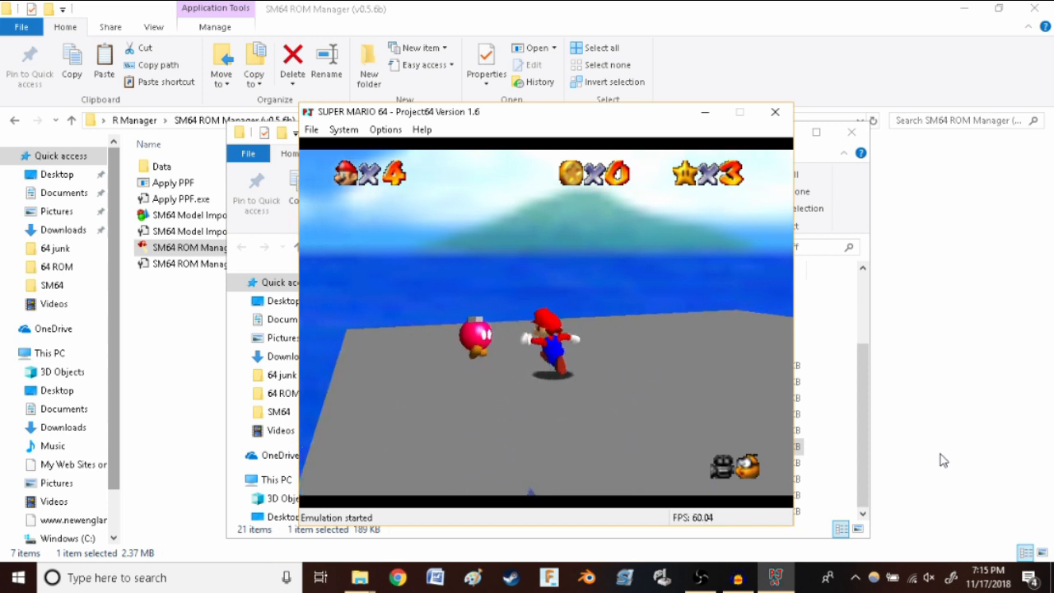
pyautogui.press('c')
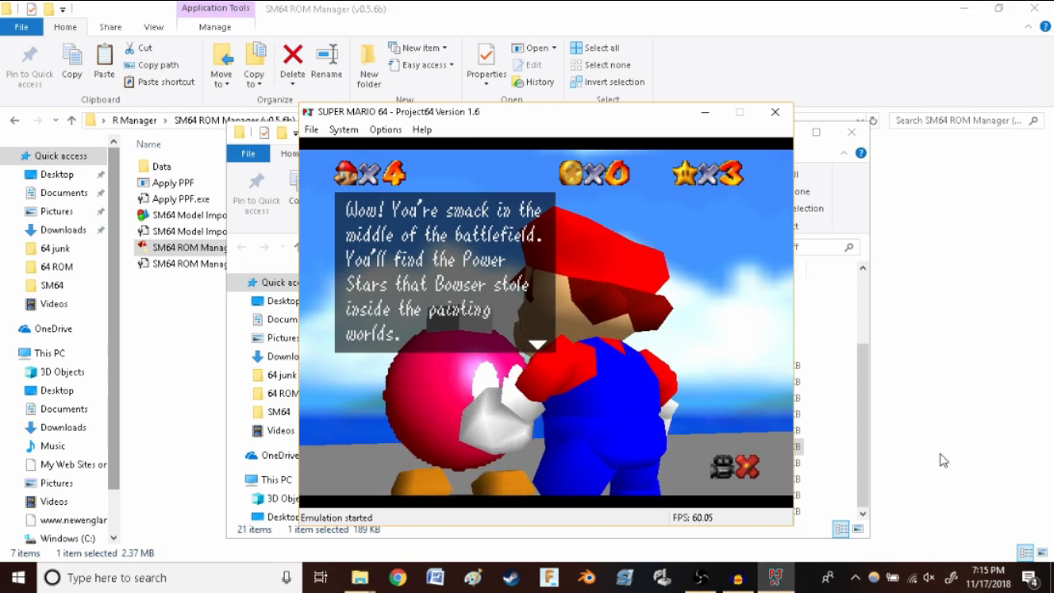
pyautogui.press('x')
pyautogui.press('x')
pyautogui.press('x')
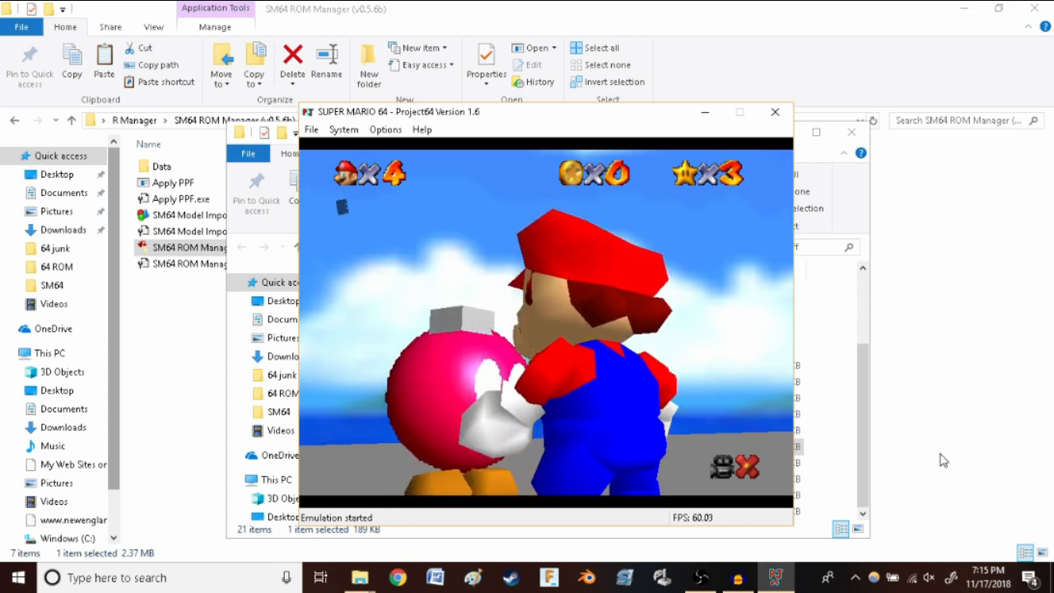
# Walk Mario back to the two stars and collect one to test it.
pyautogui.press('Down')
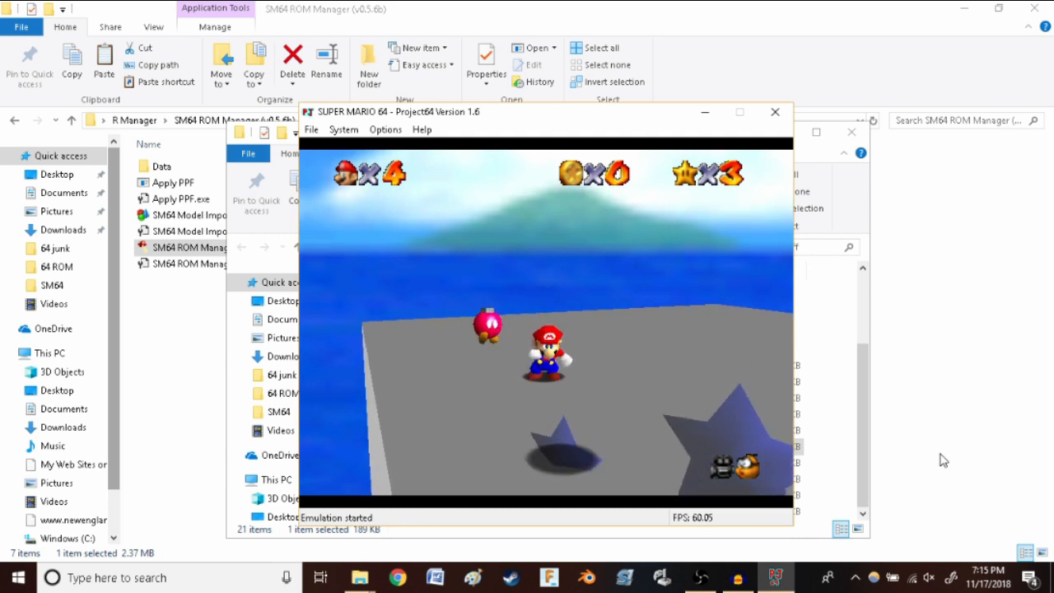
pyautogui.press('Right')
pyautogui.press('Down')
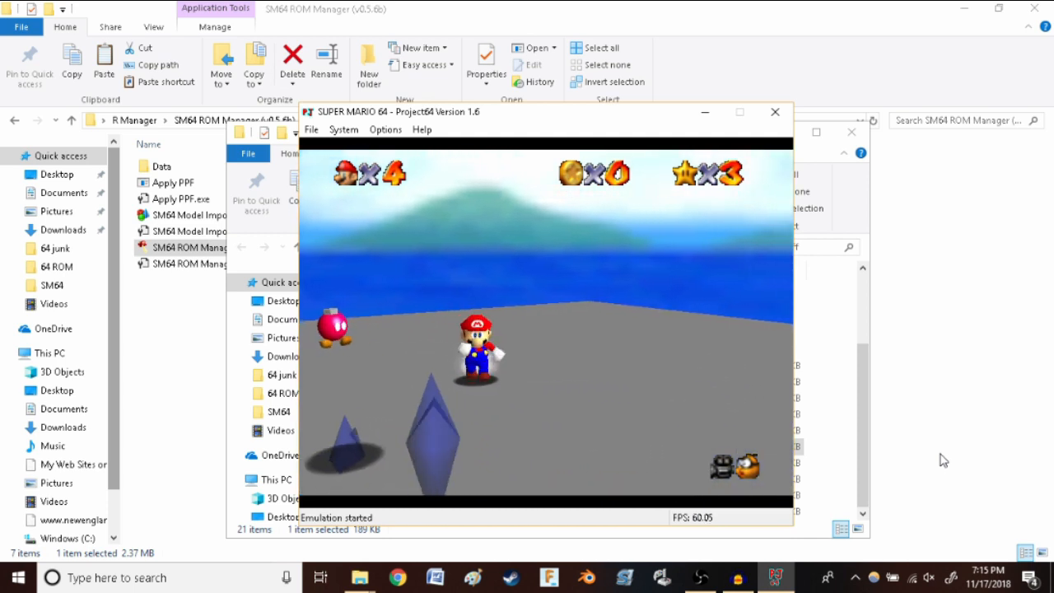
pyautogui.press('Left')
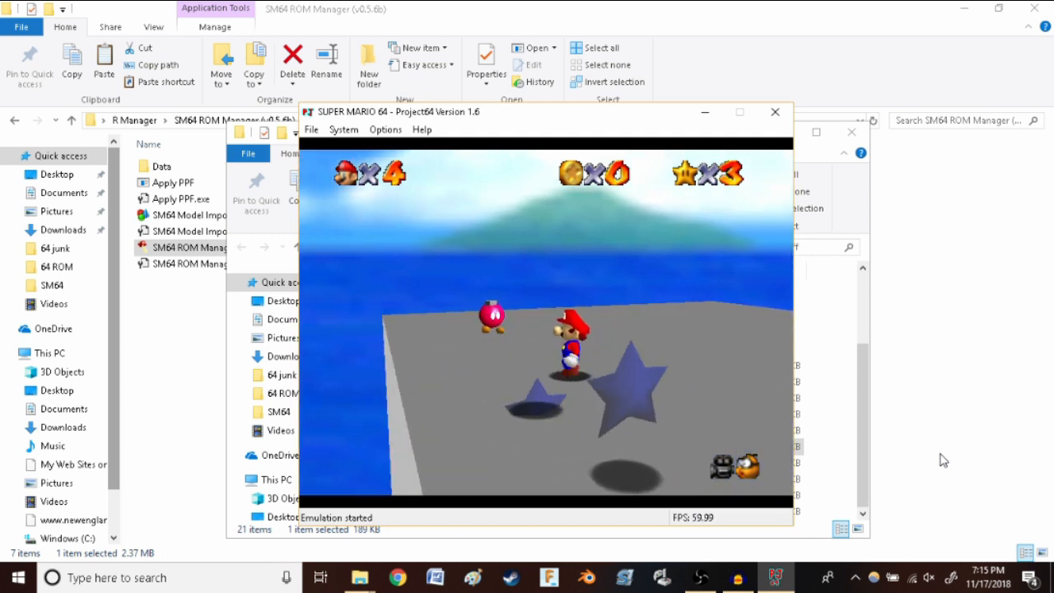
pyautogui.press('Right')
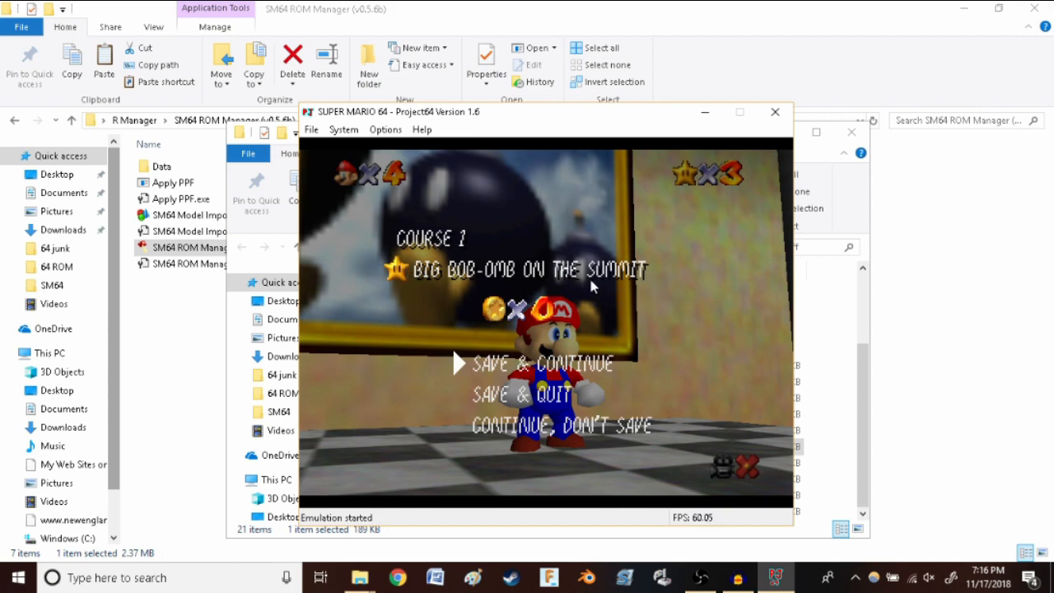
# Continue without saving, jump back into the Bob-omb Battlefield painting, and move to the first star on the act selector.
pyautogui.press('Down')
pyautogui.press('Down')
pyautogui.press('x')
pyautogui.press('Up')
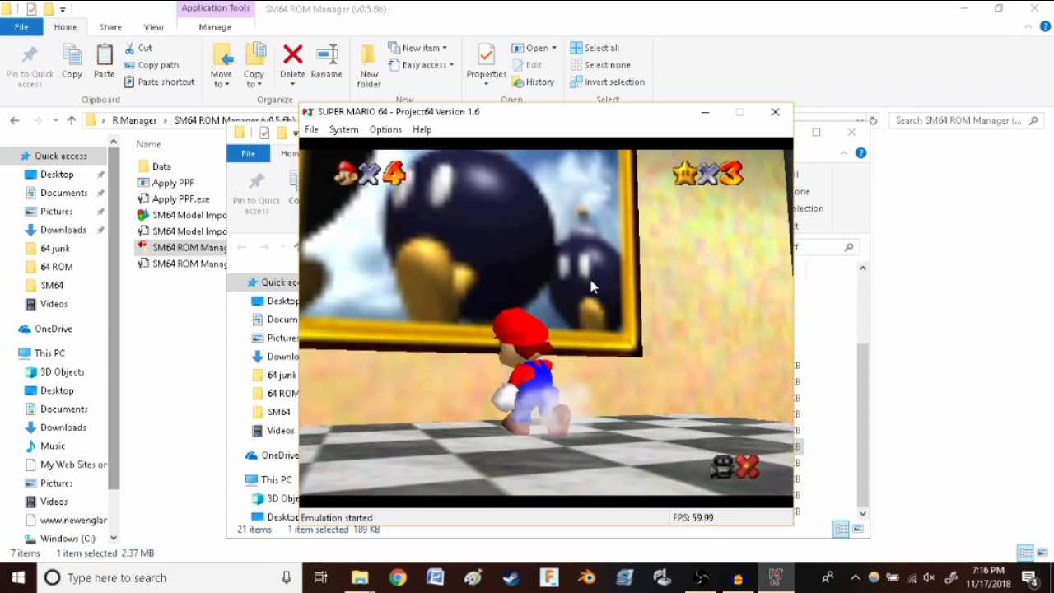
pyautogui.press('x')
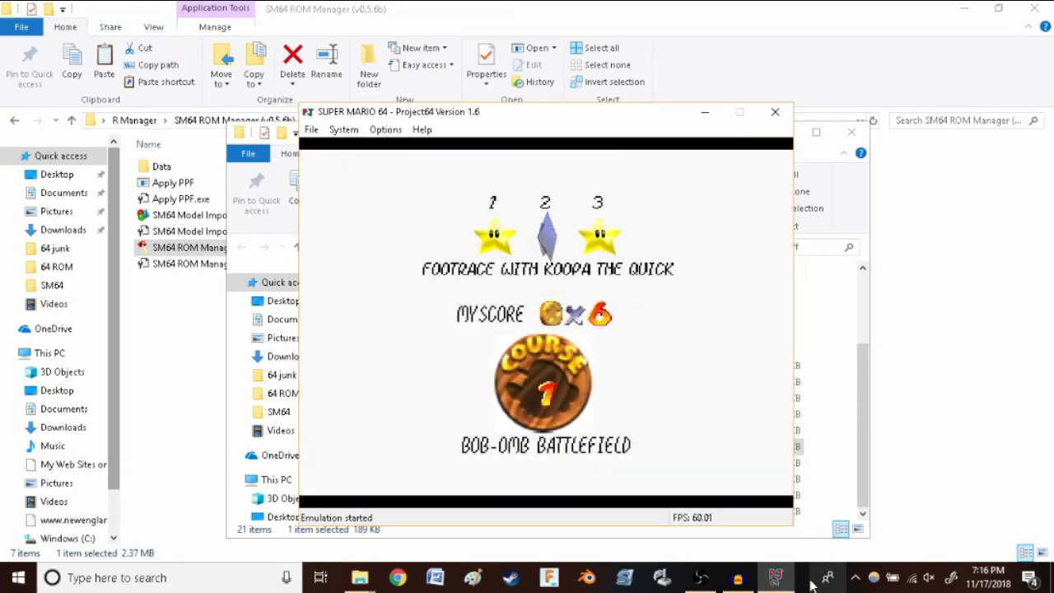
pyautogui.press('Left')
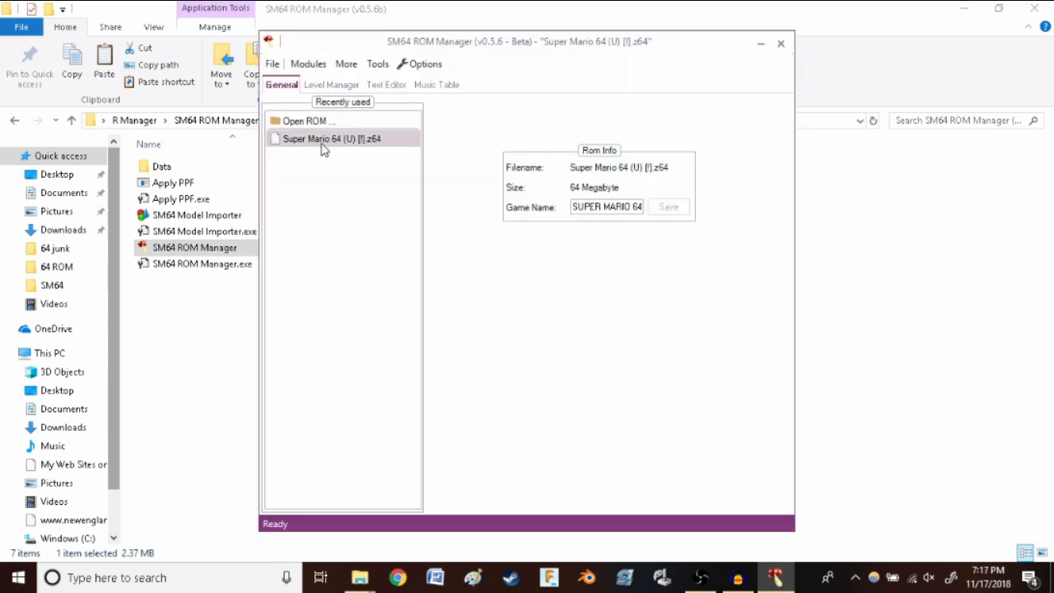
# In SM64 ROM Manager, open Area 1 of Bob Omb's Battlefield in the Level Editor and maximize its window.
pyautogui.click(331, 85)
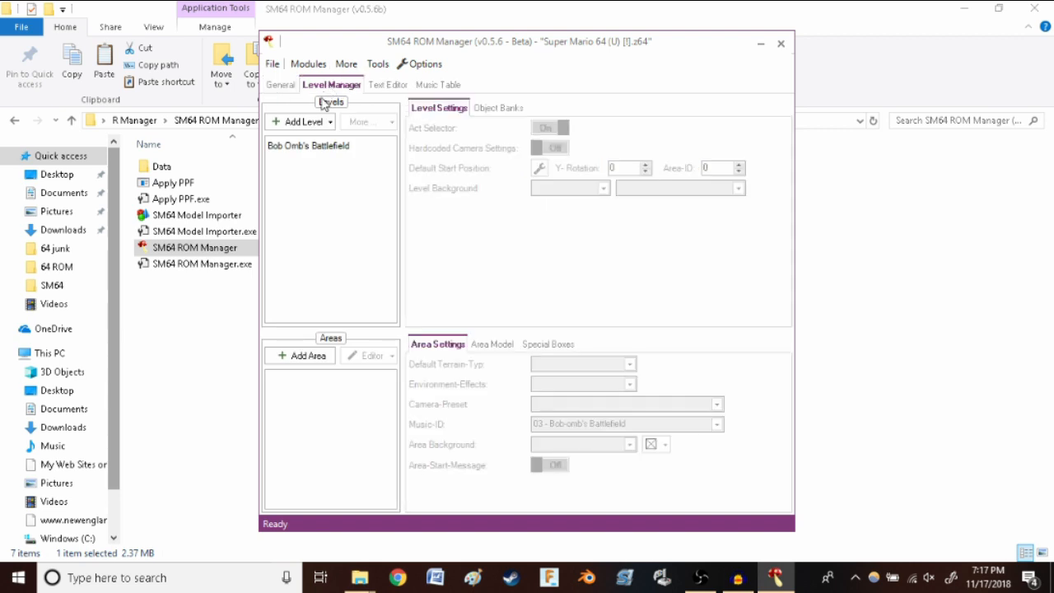
pyautogui.click(312, 150)
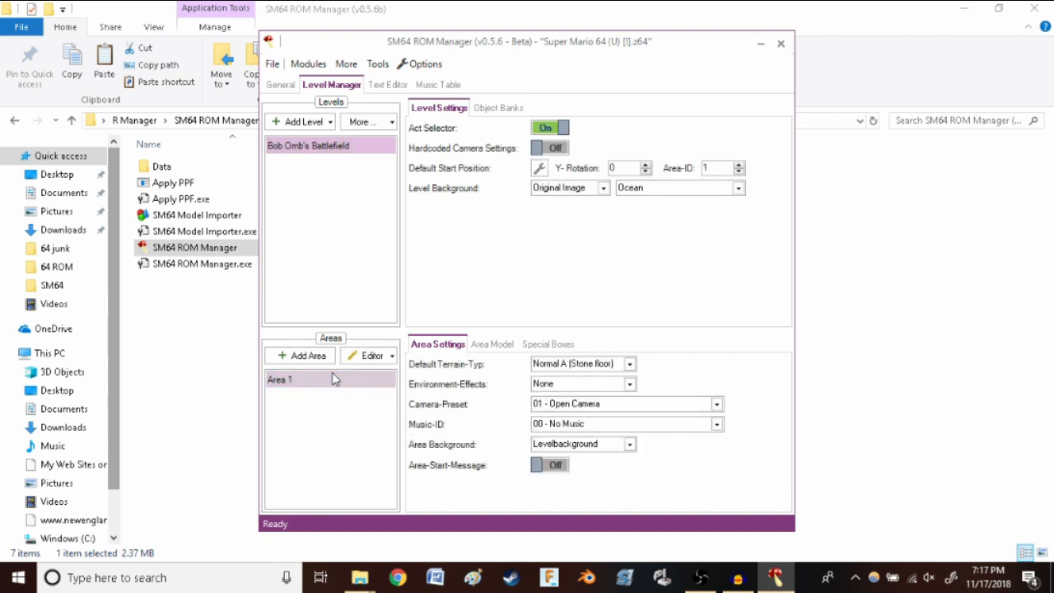
pyautogui.click(366, 355)
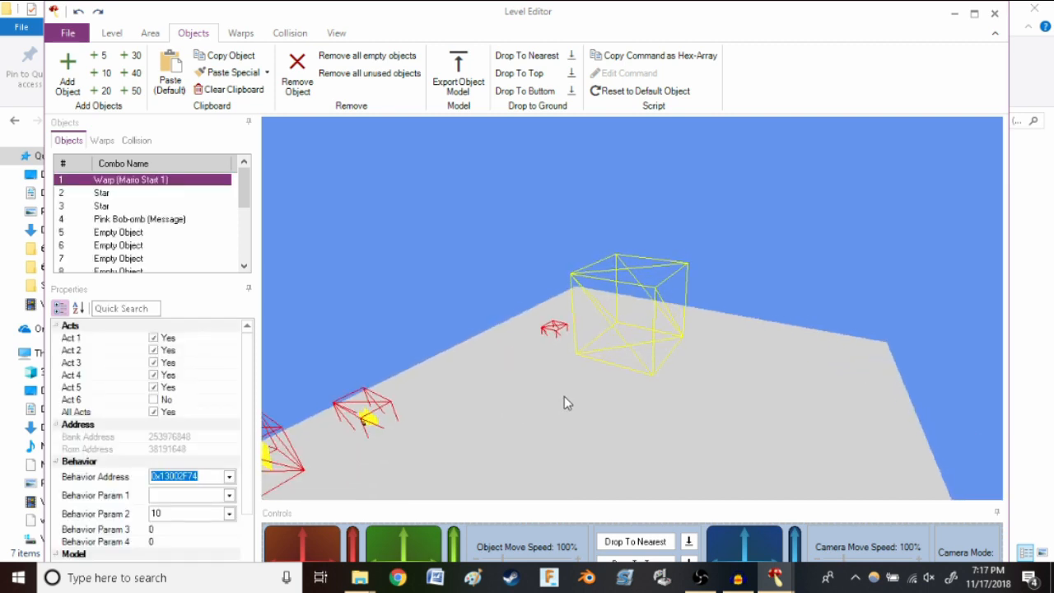
pyautogui.click(973, 14)
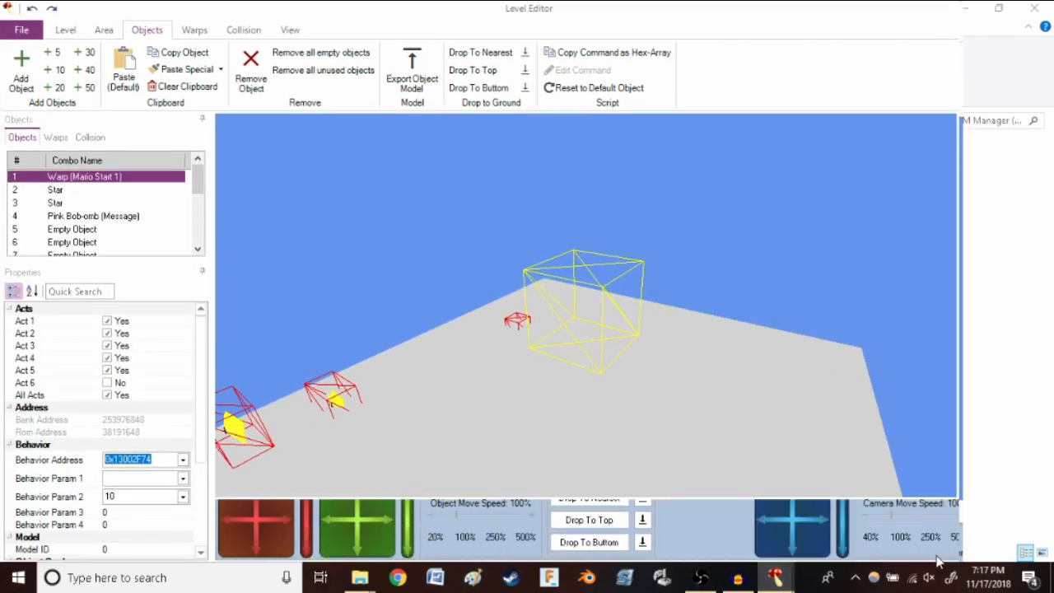
# Set the Level Editor's camera mode to Fly and turn the view so both stars and the pink Bob-omb are visible.
pyautogui.click(1001, 540)
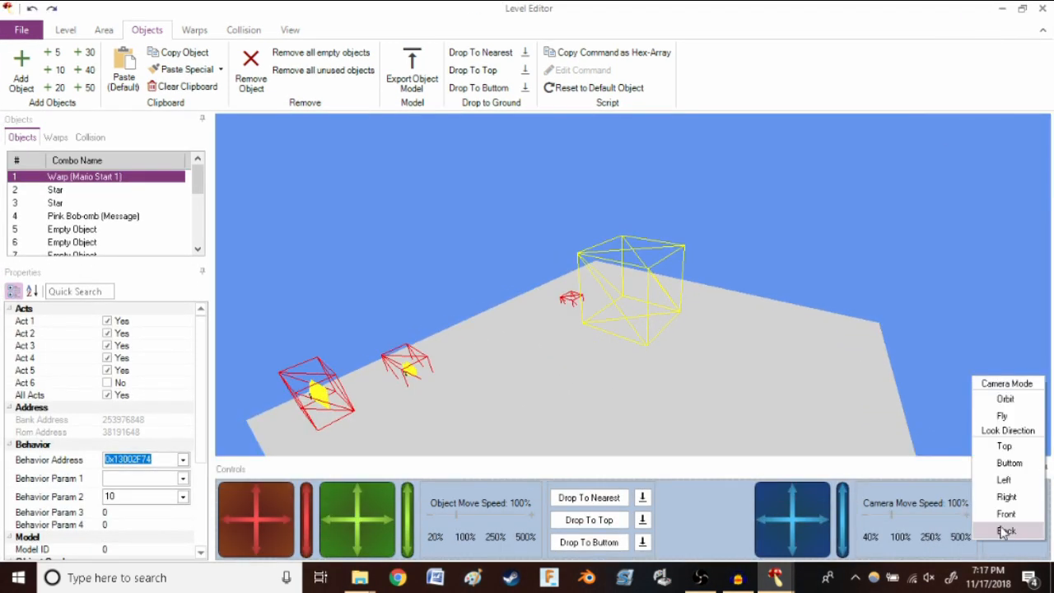
pyautogui.click(1002, 415)
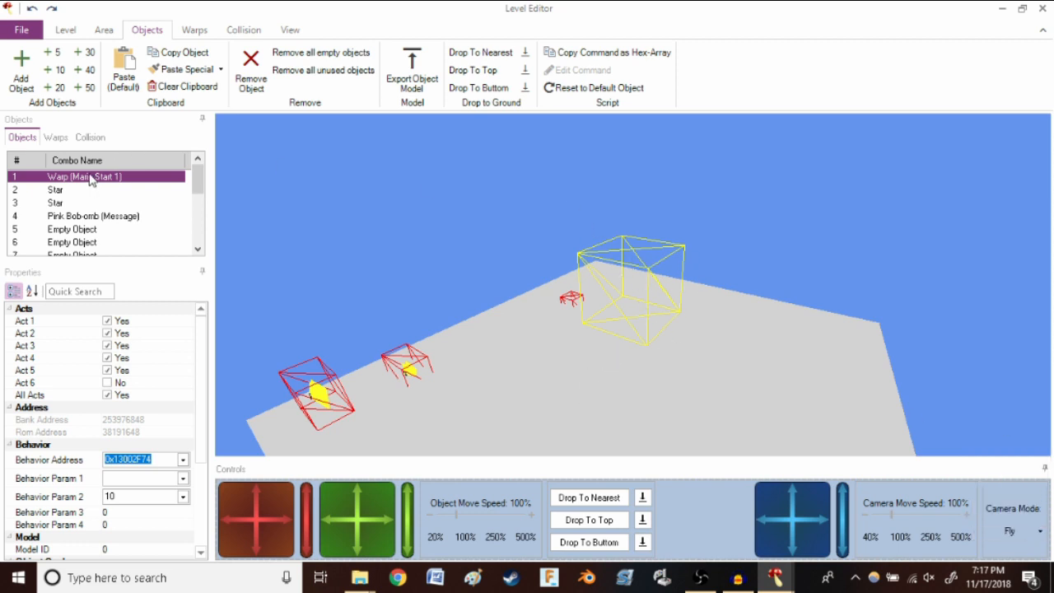
pyautogui.moveTo(784, 308); pyautogui.dragTo(679, 330)
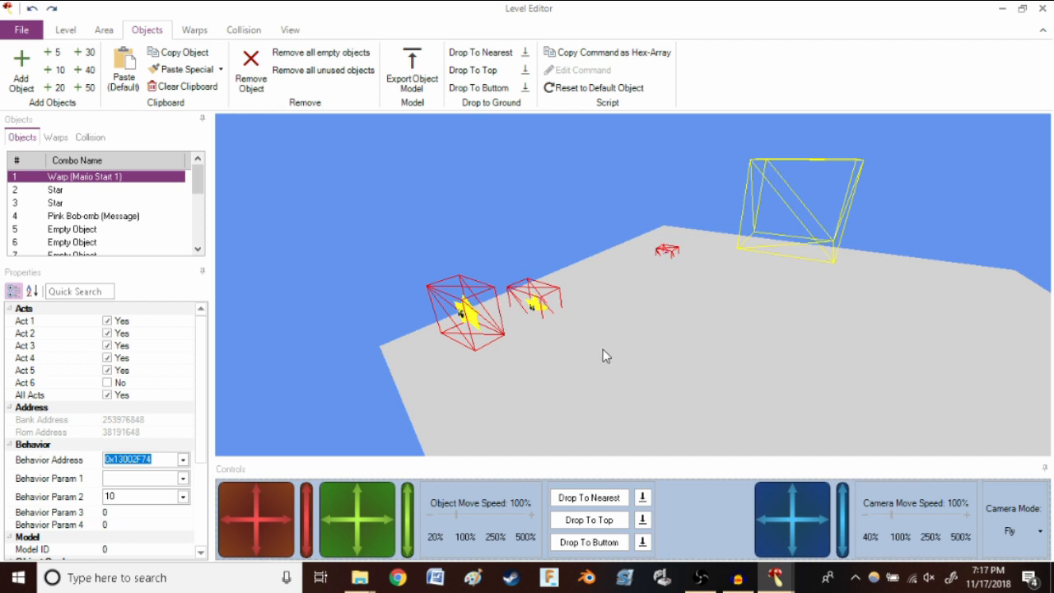
# Select the second star, object 3, and set its Behavior Param 1 to 5.
pyautogui.click(535, 304)
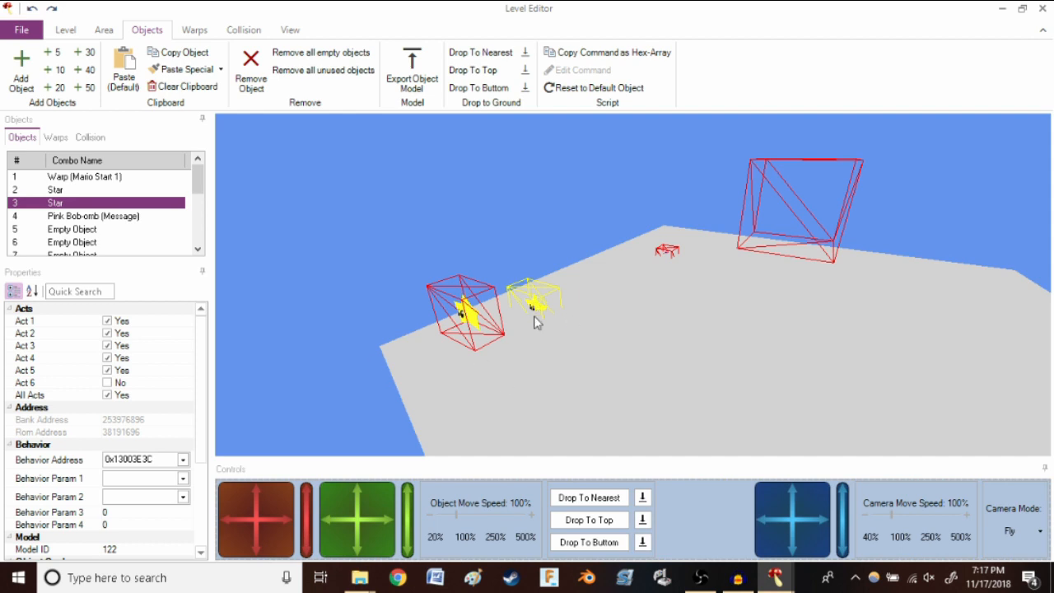
pyautogui.moveTo(202, 362); pyautogui.dragTo(199, 421)
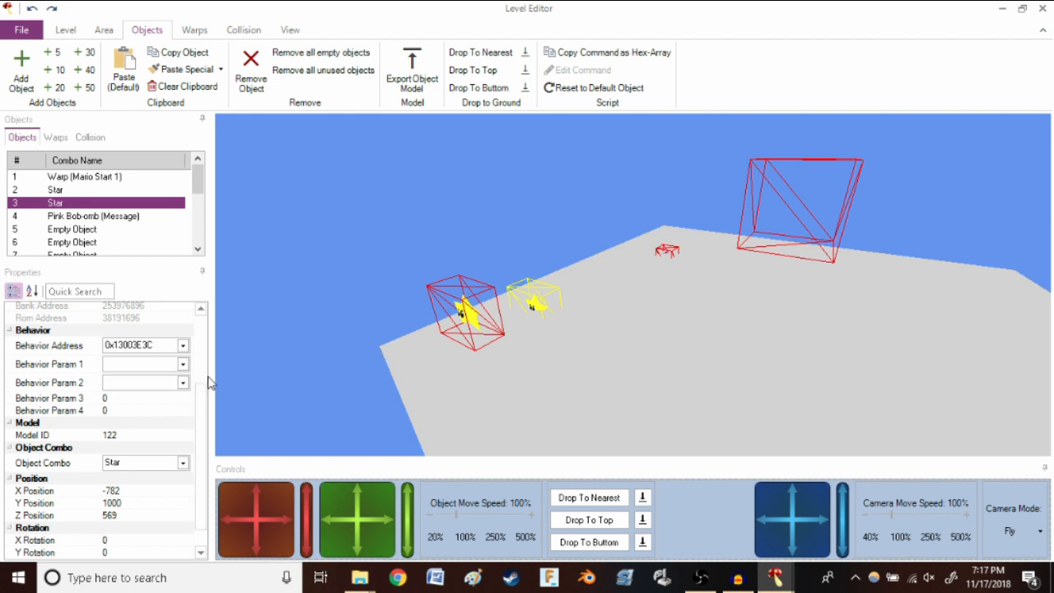
pyautogui.click(140, 364)
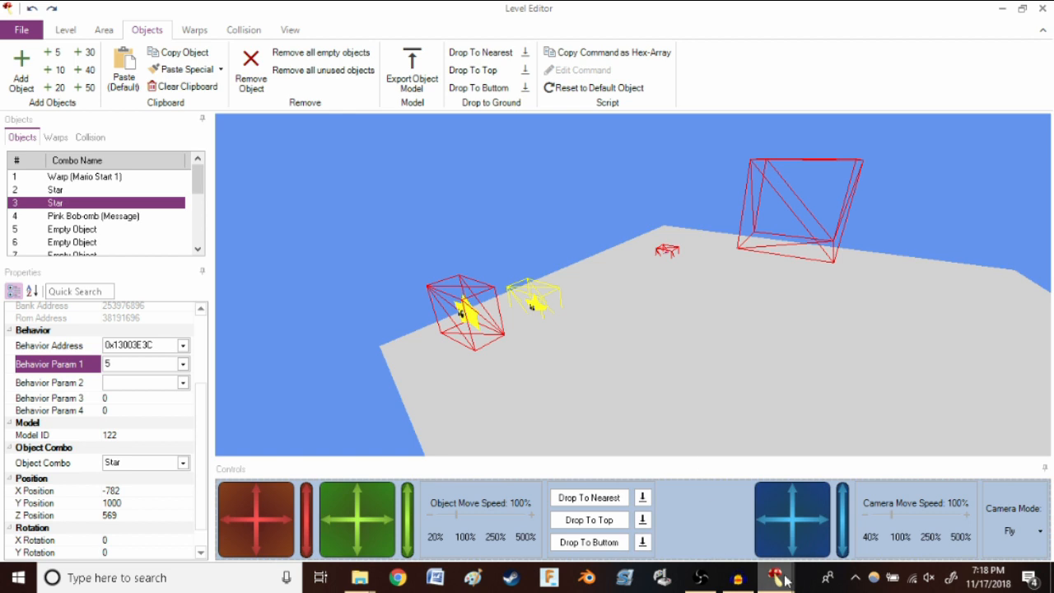
# Check the Bob Omb's Battlefield entry in SM64 ROM Manager and recheck the star's Behavior Param 1 in the Level Editor.
pyautogui.moveTo(786, 581)
pyautogui.click(716, 506)
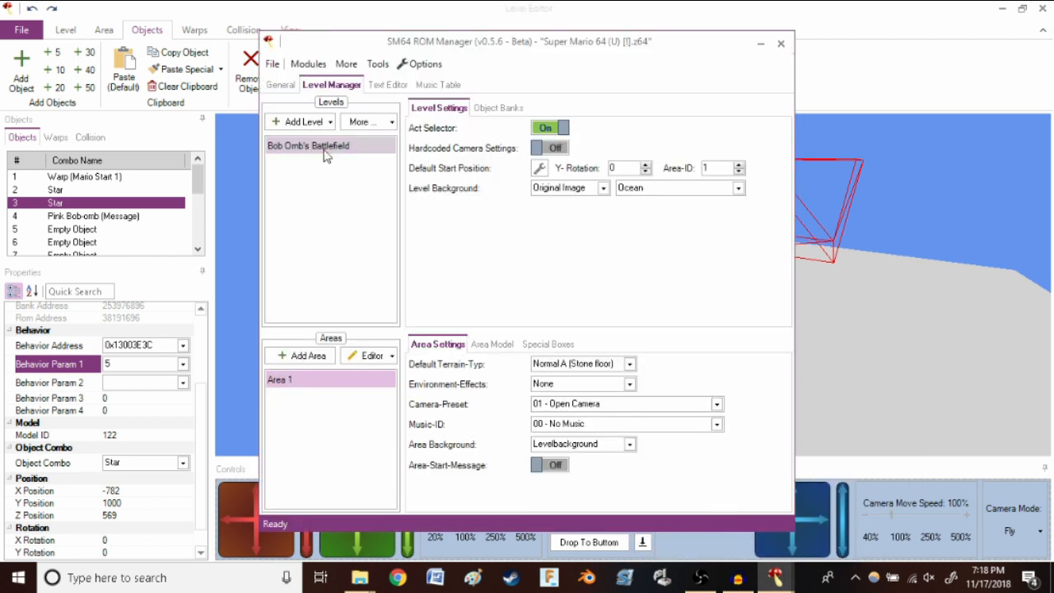
pyautogui.click(298, 148)
pyautogui.click(129, 362)
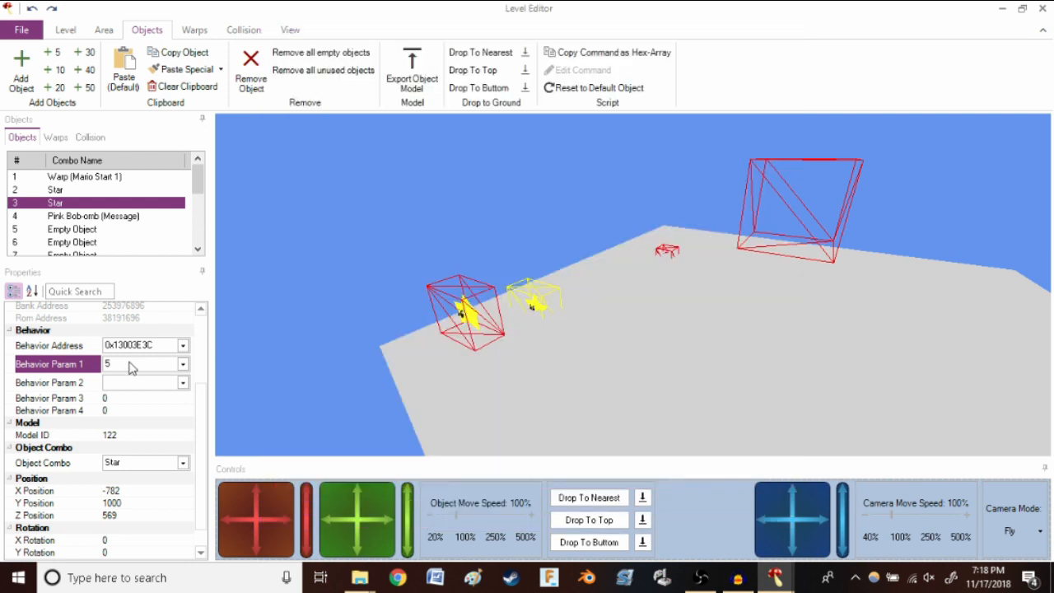
pyautogui.click(159, 366)
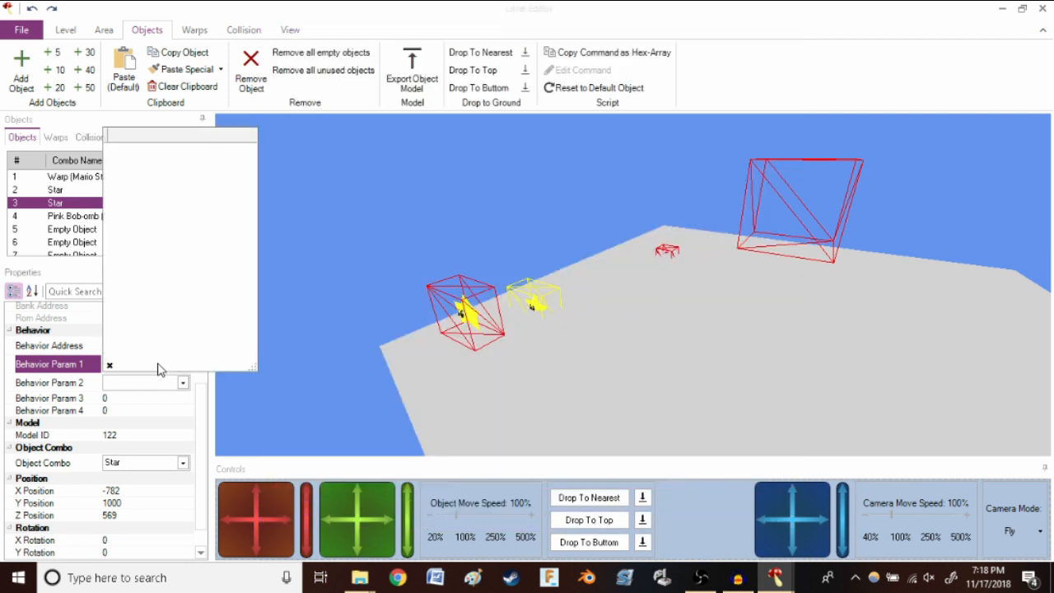
pyautogui.click(290, 323)
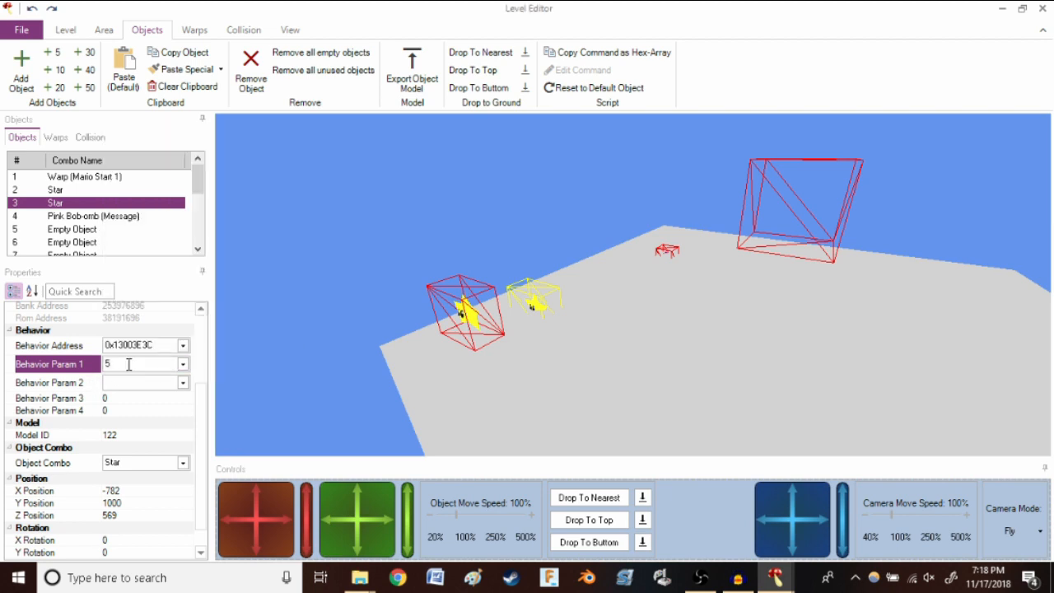
# Select the pink Bob-omb, switch to SM64 ROM Manager, and browse the Text Editor's dialogs to those around number 40.
pyautogui.click(667, 255)
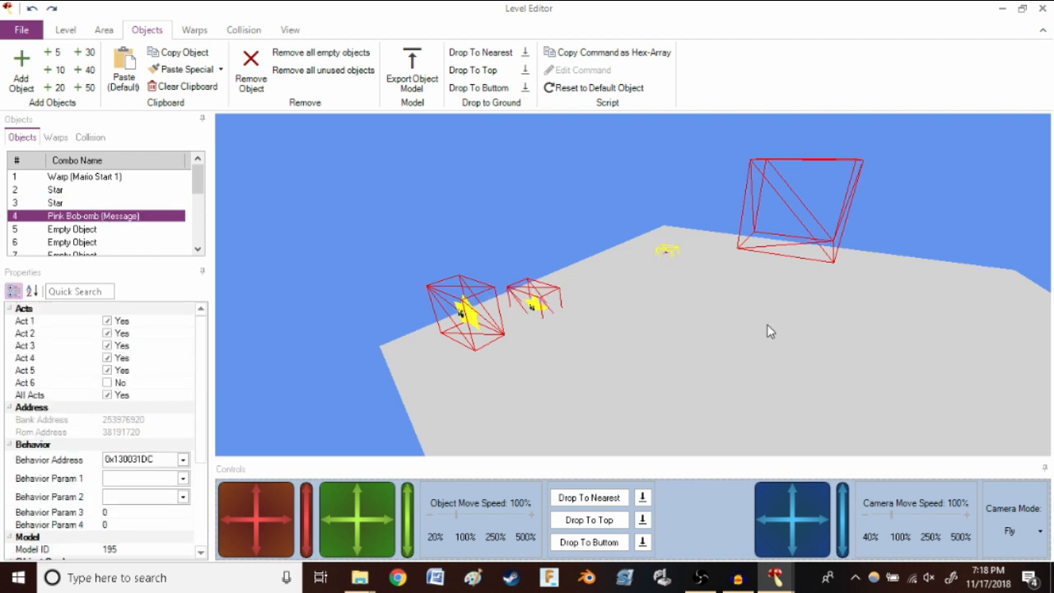
pyautogui.moveTo(773, 579)
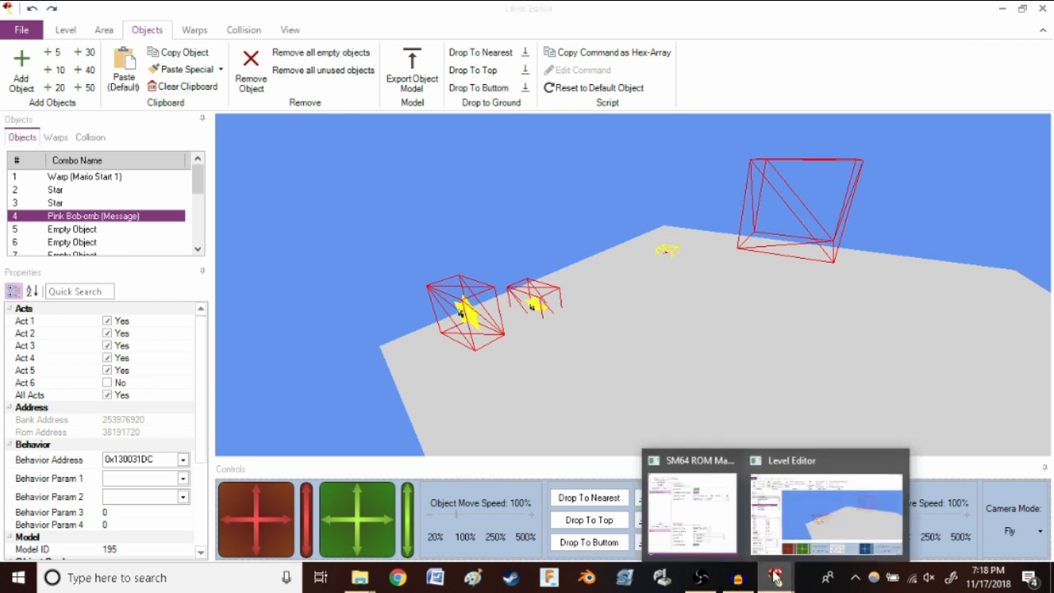
pyautogui.click(709, 521)
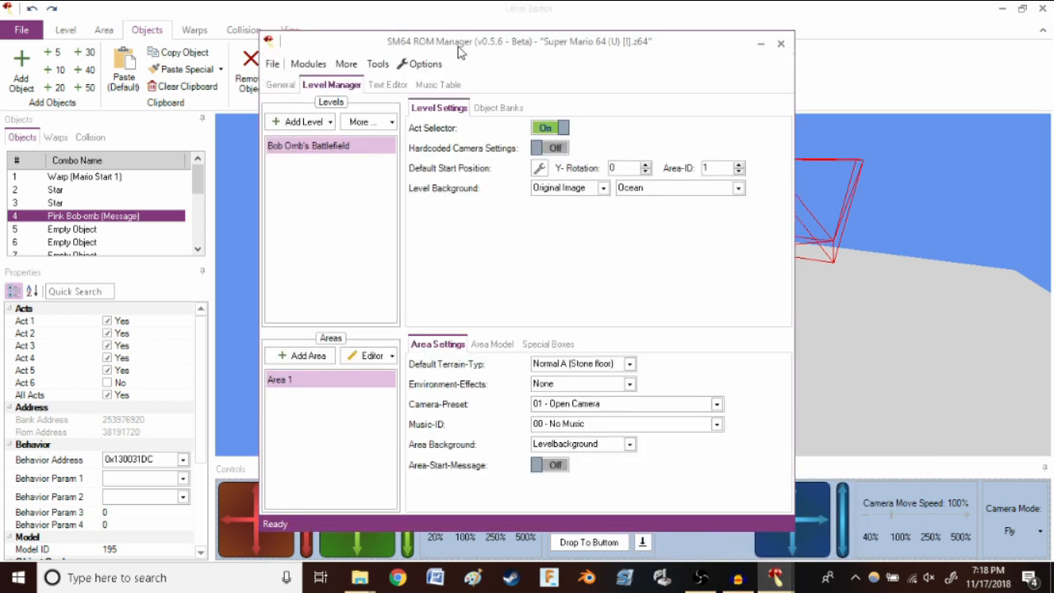
pyautogui.click(390, 86)
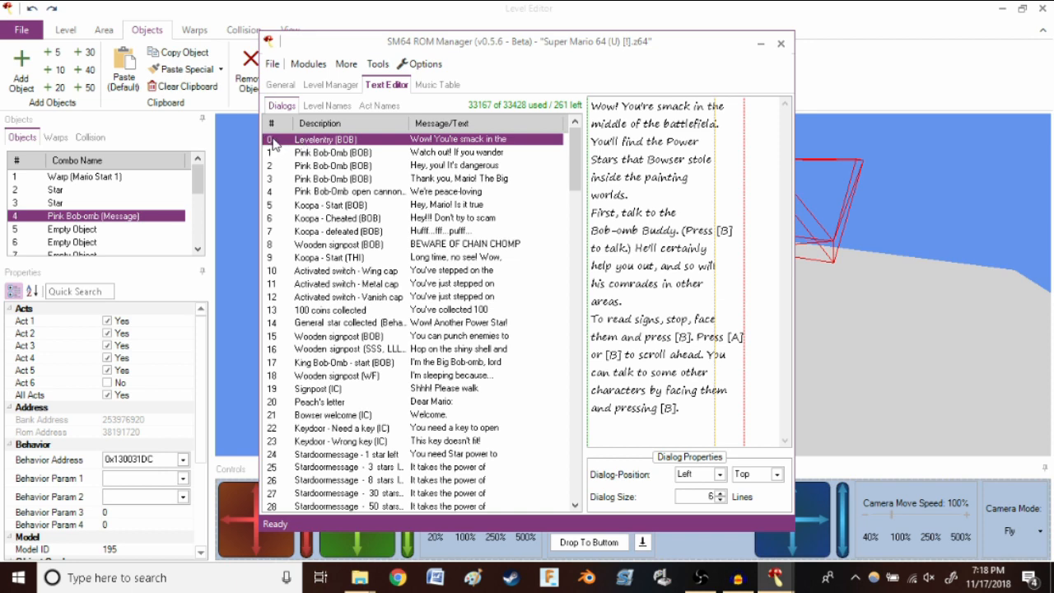
pyautogui.moveTo(489, 45); pyautogui.dragTo(481, 67)
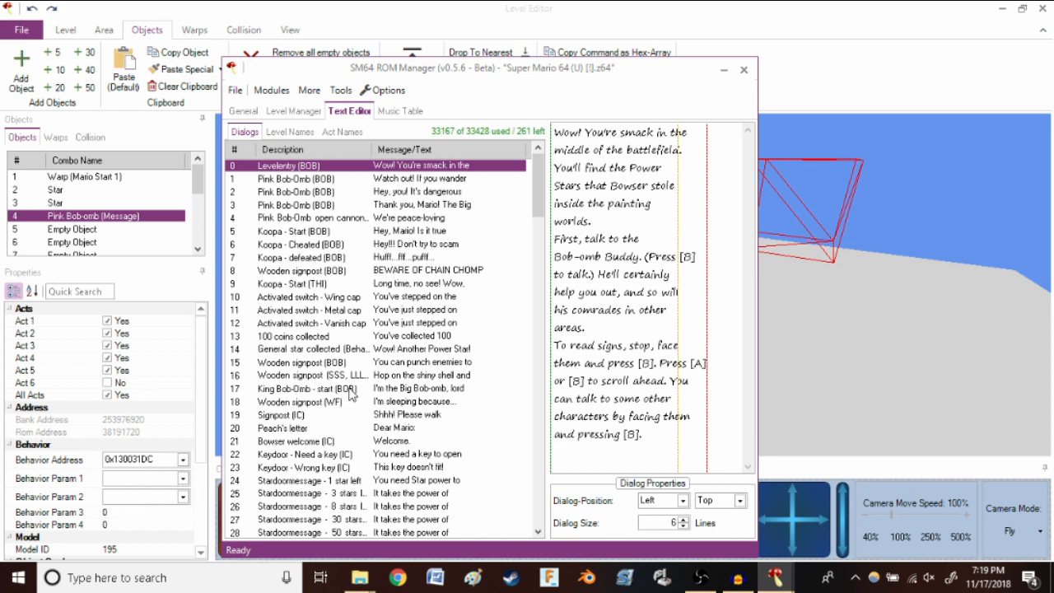
pyautogui.moveTo(539, 179); pyautogui.dragTo(545, 241)
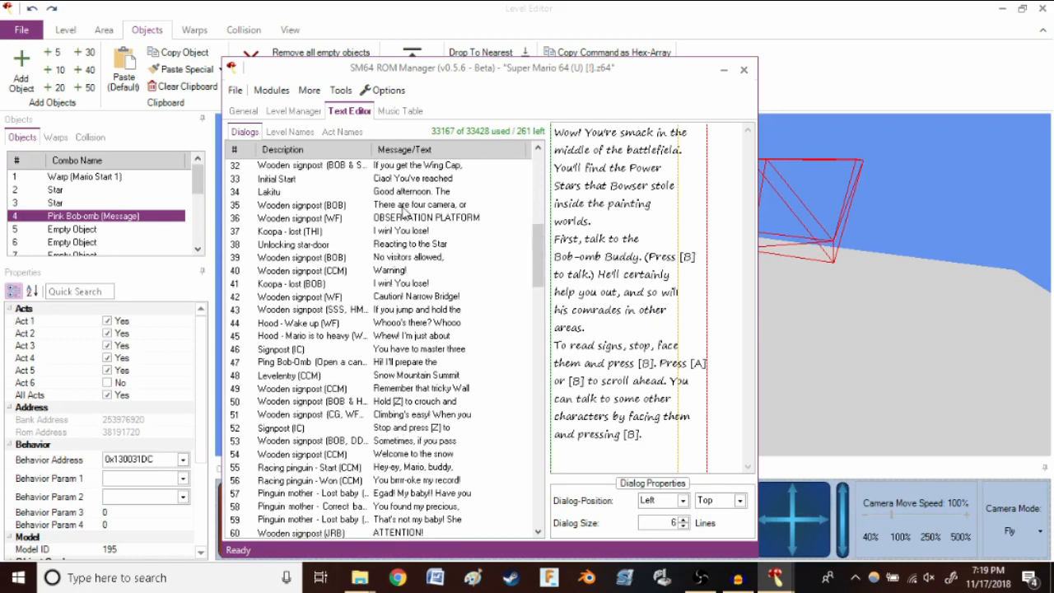
# Replace the text of dialog 40, Wooden signpost (CCM), with "Hiya mate!".
pyautogui.click(315, 275)
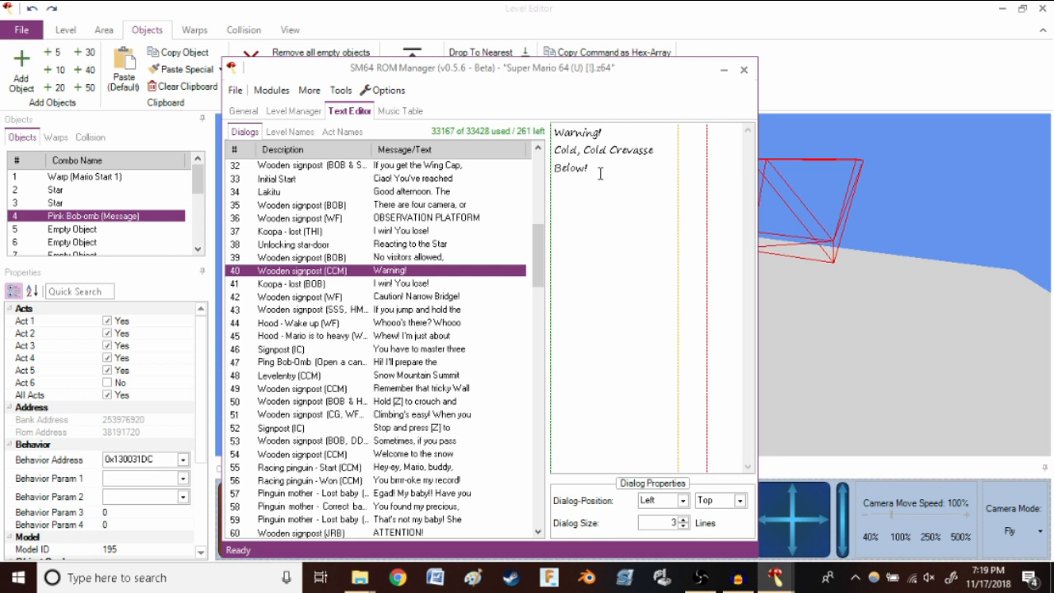
pyautogui.hotkey('ctrl', 'a')
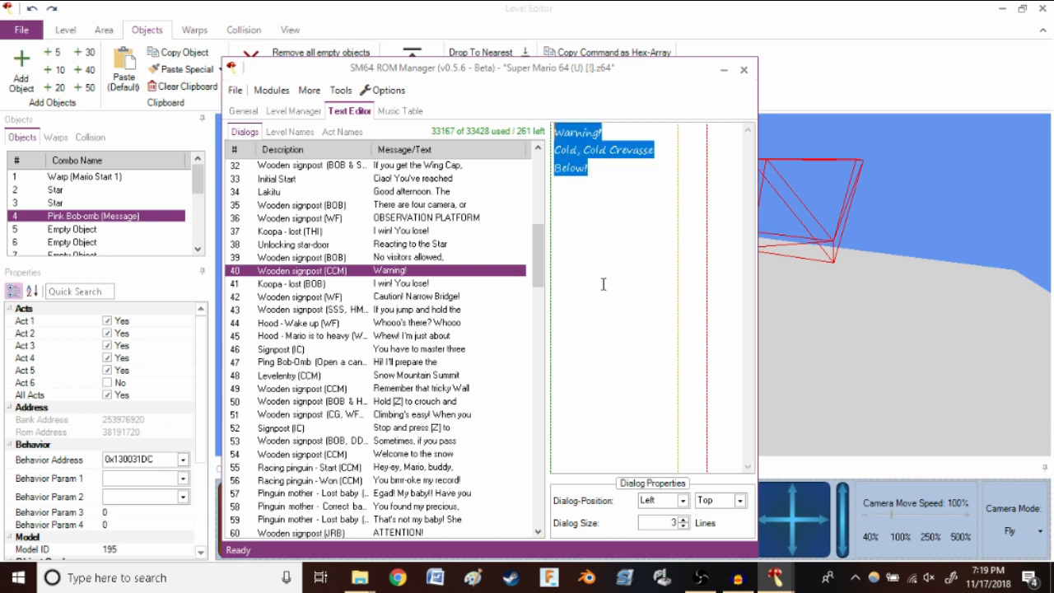
pyautogui.press('BackSpace')
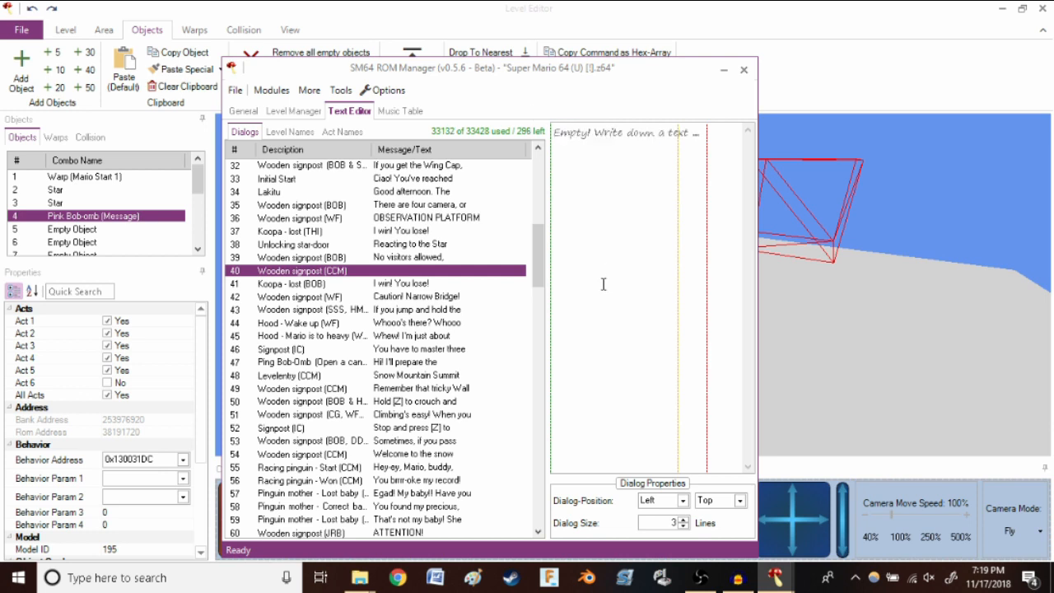
pyautogui.write('Hiya ')
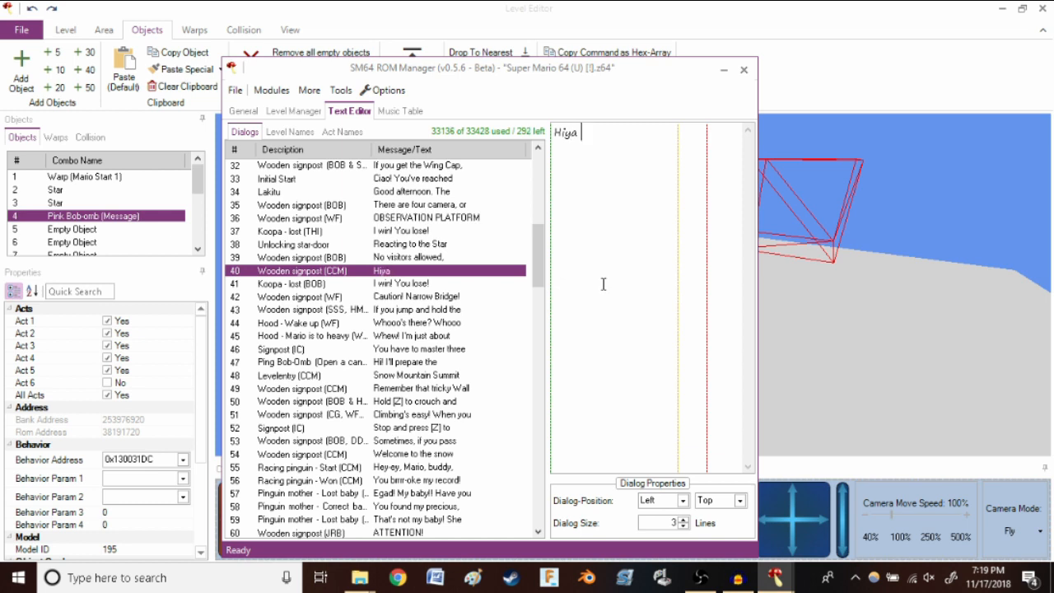
pyautogui.write('mate!')
pyautogui.click(376, 288)
pyautogui.click(377, 272)
# Save the ROM with the edited dialog and minimize SM64 ROM Manager to return to the Level Editor.
pyautogui.click(236, 93)
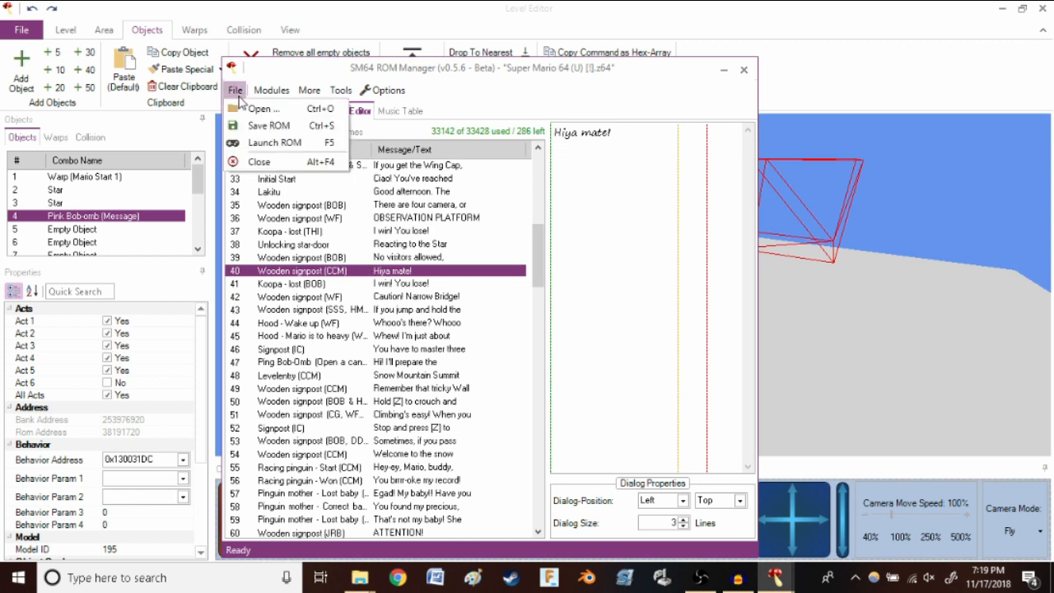
pyautogui.click(265, 125)
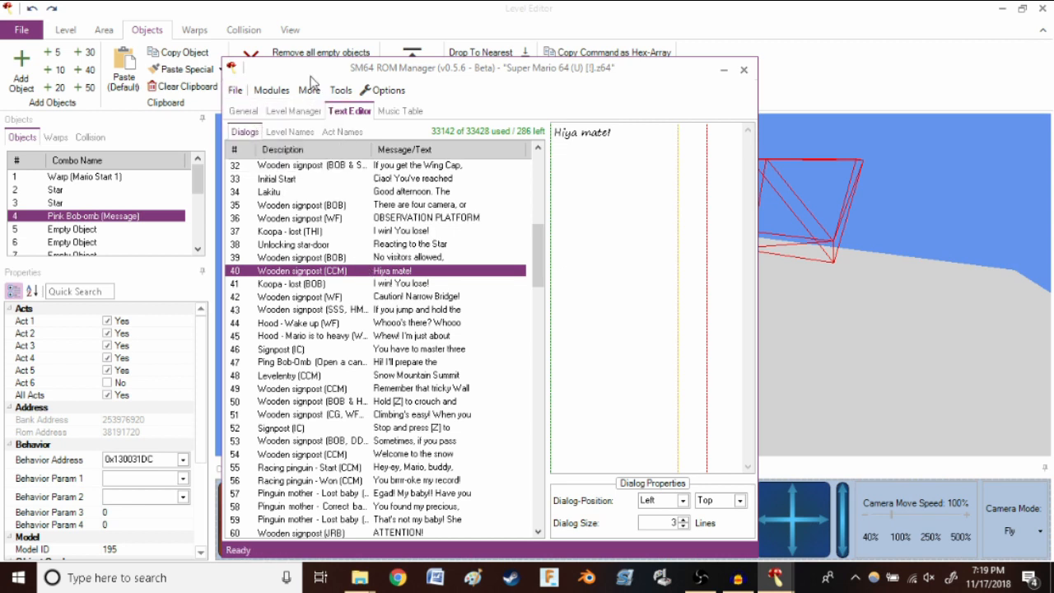
pyautogui.click(721, 75)
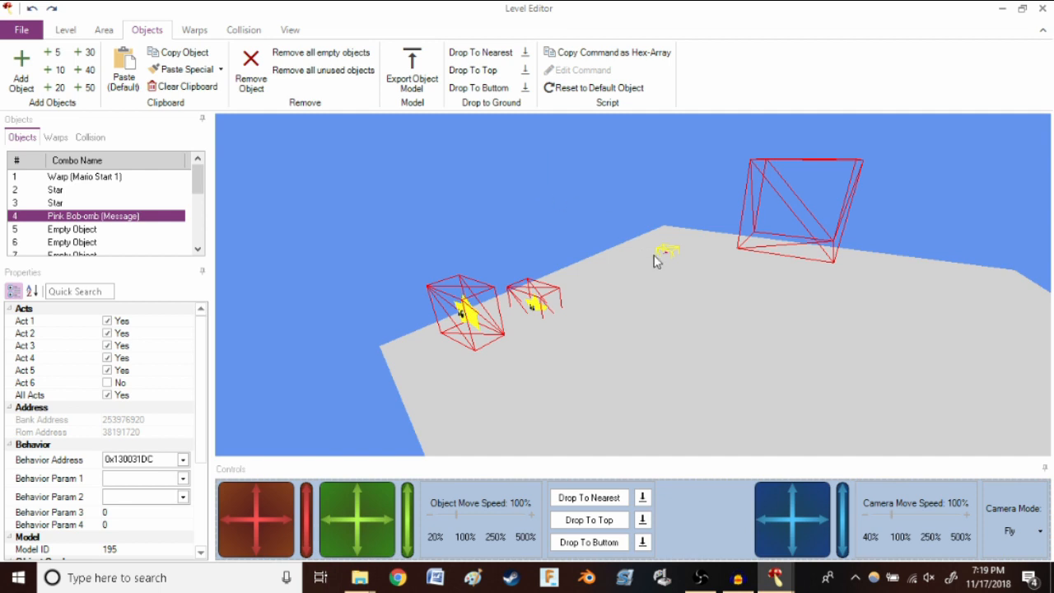
# Set the pink Bob-omb's Behavior Param 2 to 40 and its Behavior Param 1 to 0.
pyautogui.scroll(4, 658, 257)
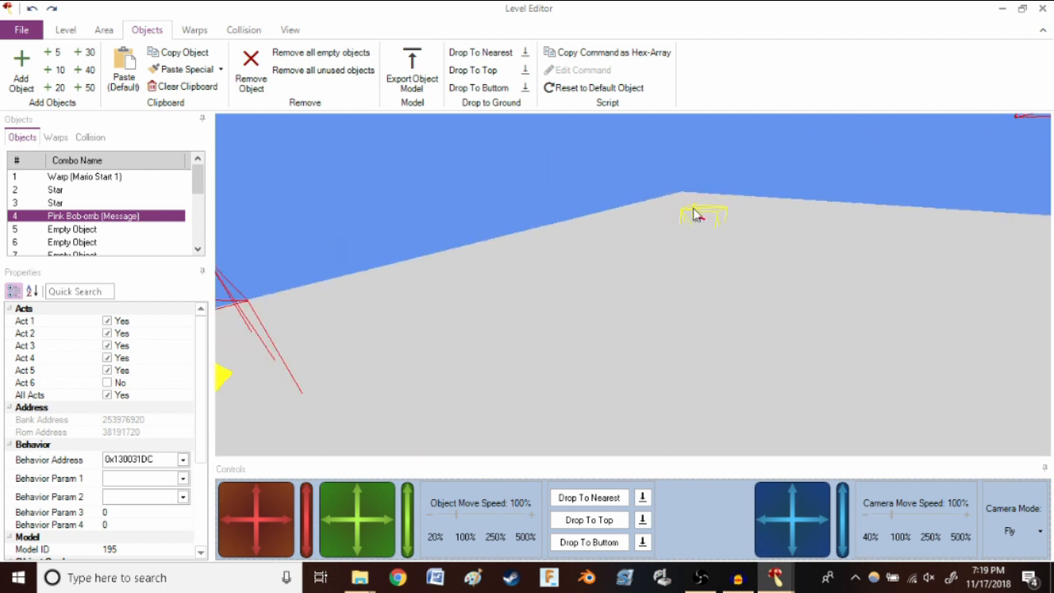
pyautogui.click(143, 497)
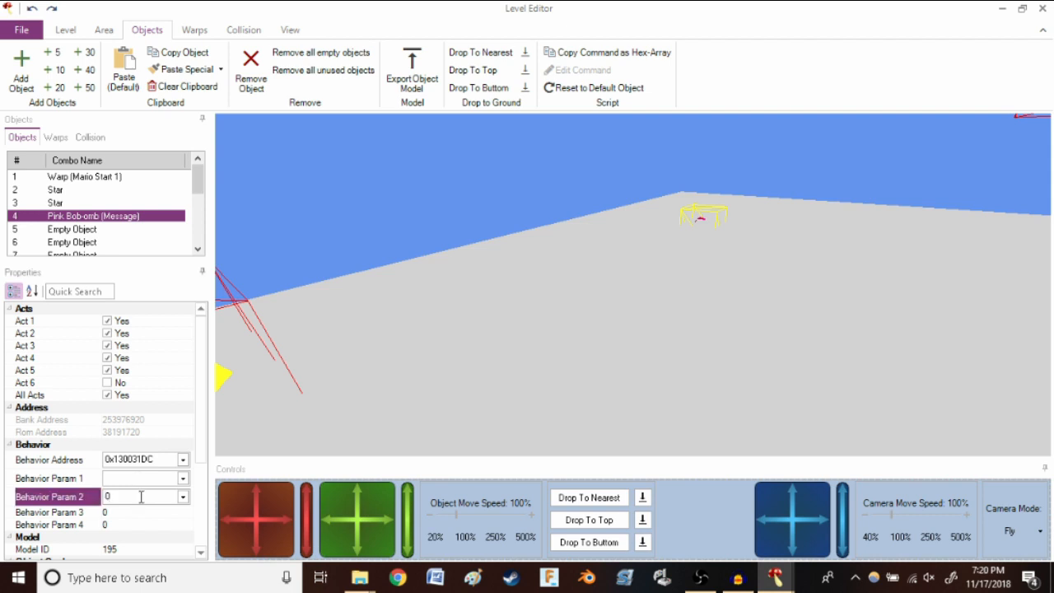
pyautogui.press('BackSpace')
pyautogui.write('40')
pyautogui.click(164, 422)
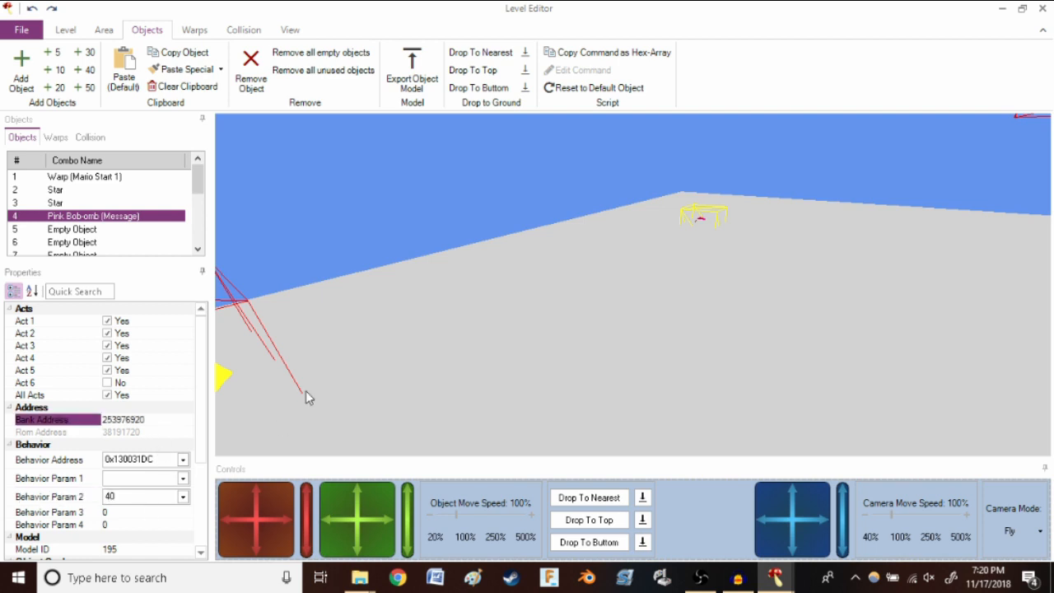
pyautogui.click(140, 479)
pyautogui.press('BackSpace')
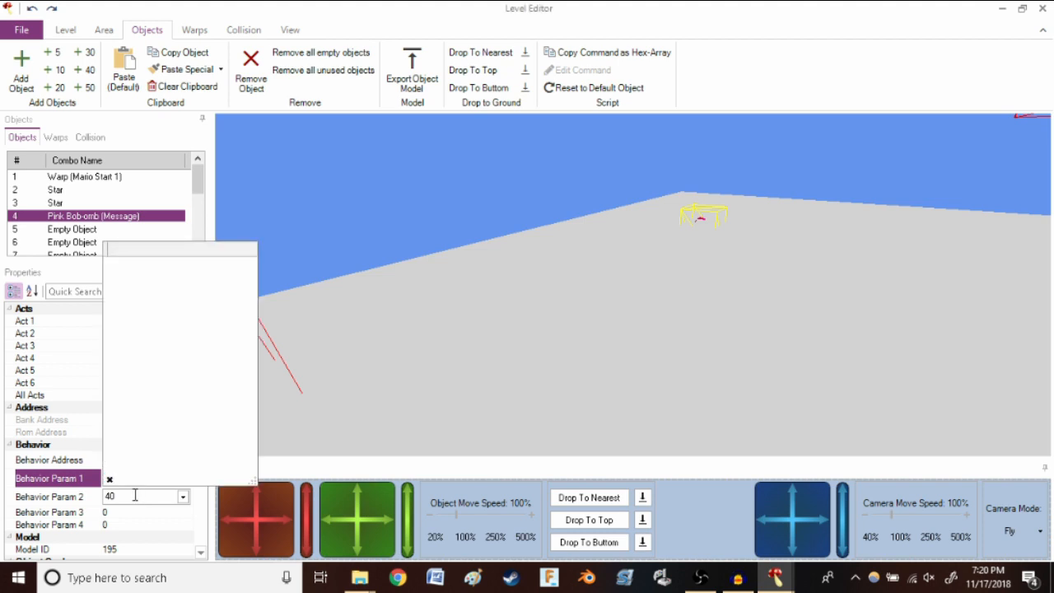
pyautogui.click(135, 494)
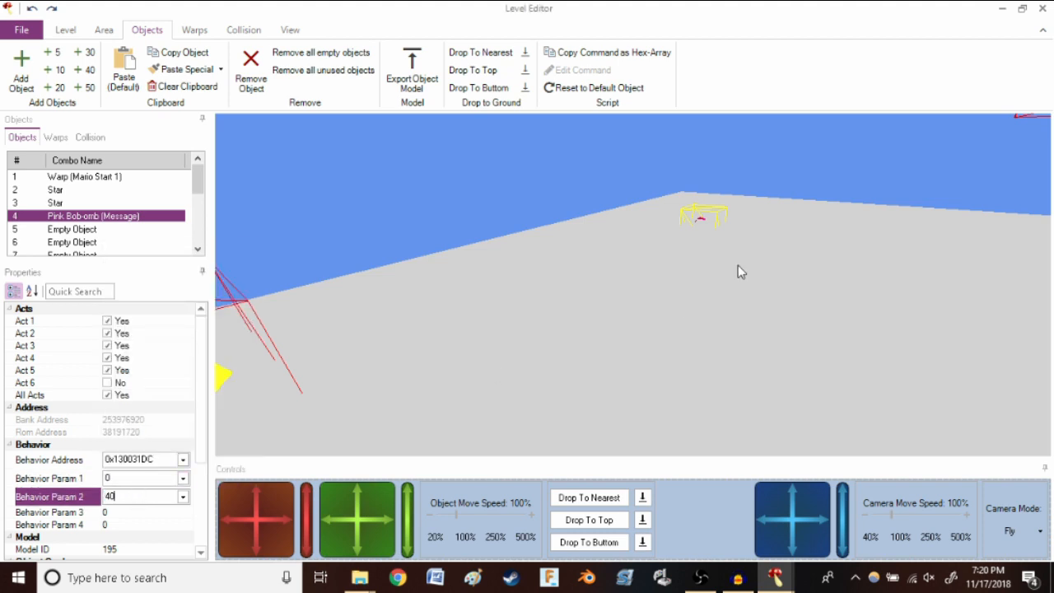
pyautogui.click(682, 218)
# Return to SM64 ROM Manager's dialog list and review the number and text of dialog 40.
pyautogui.click(774, 578)
pyautogui.click(691, 506)
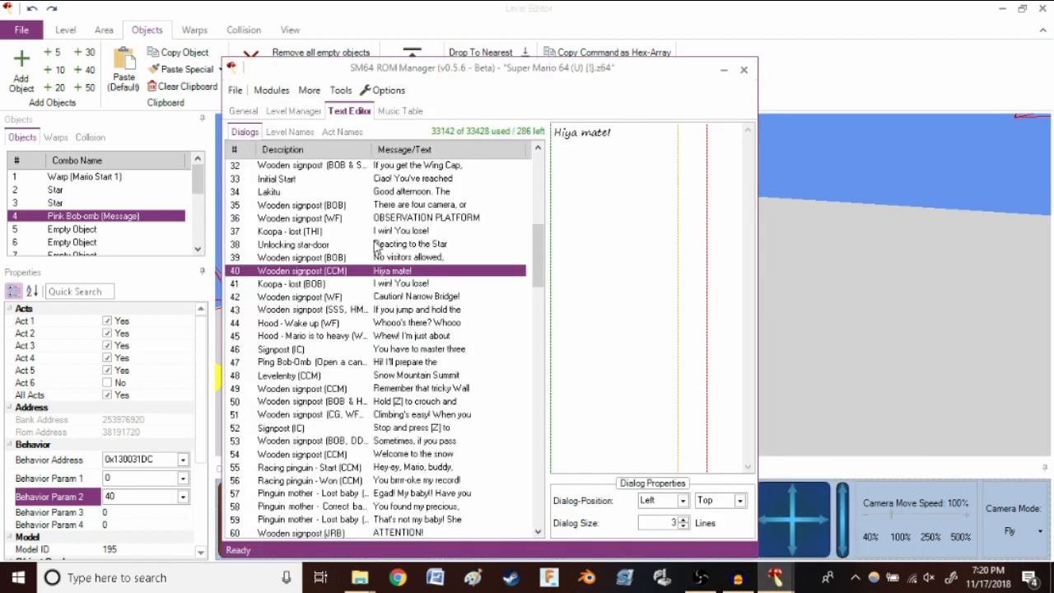
pyautogui.scroll(12, 313, 172)
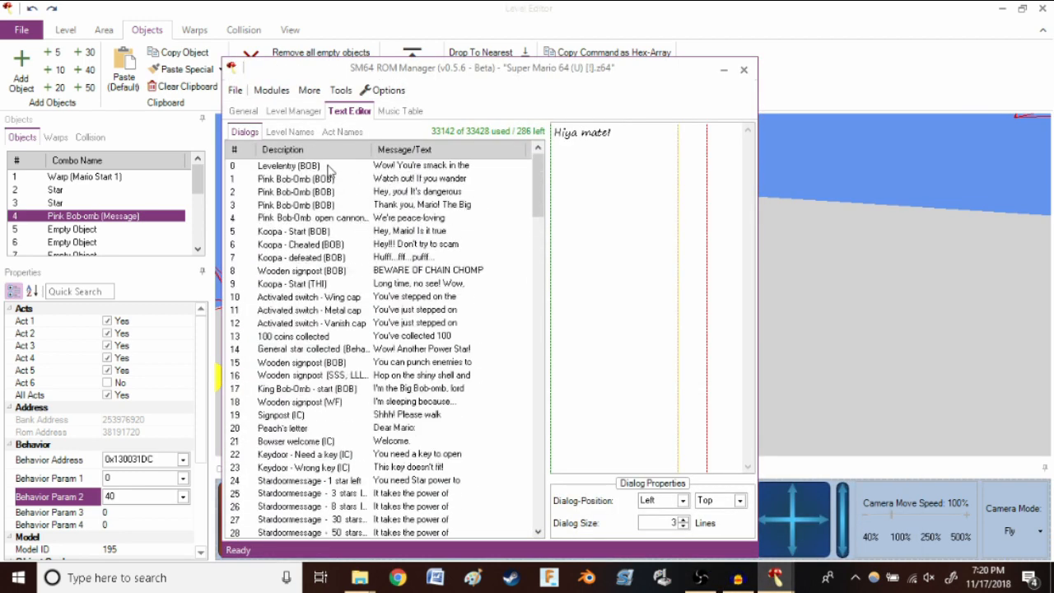
pyautogui.scroll(-8, 313, 173)
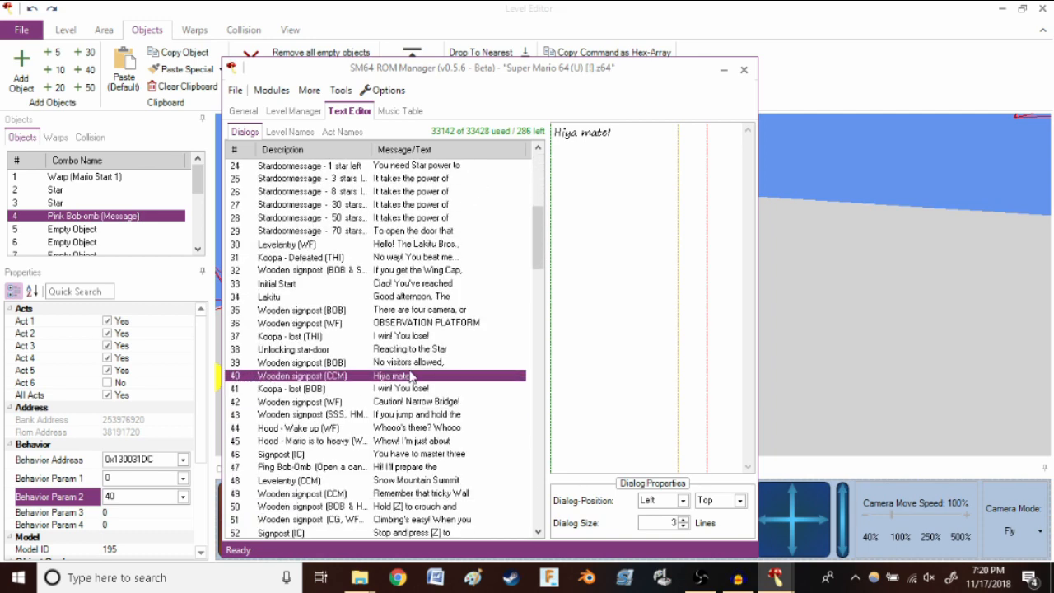
pyautogui.moveTo(625, 139); pyautogui.dragTo(568, 138)
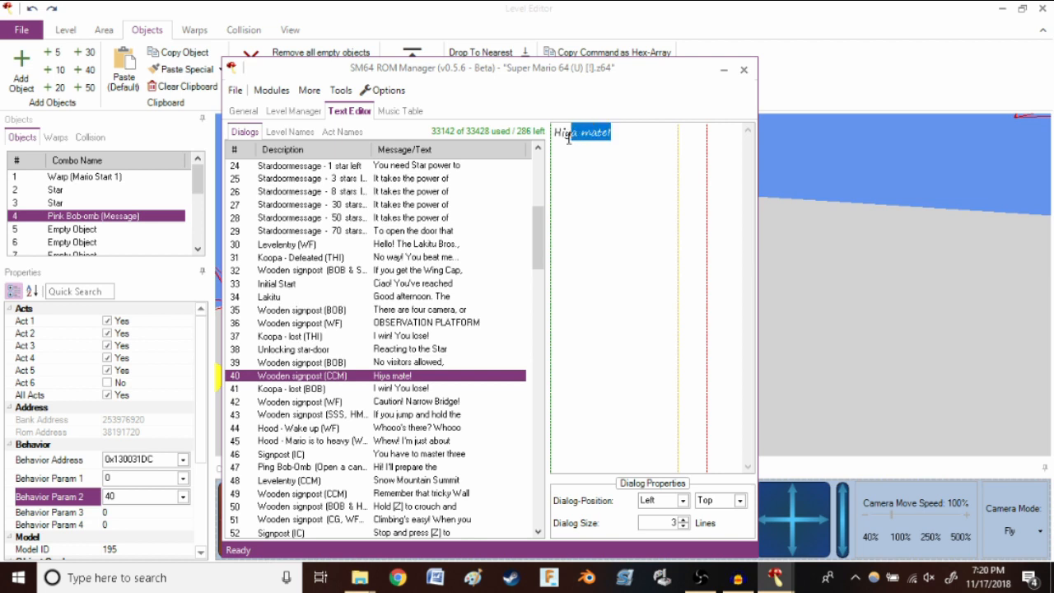
pyautogui.click(609, 173)
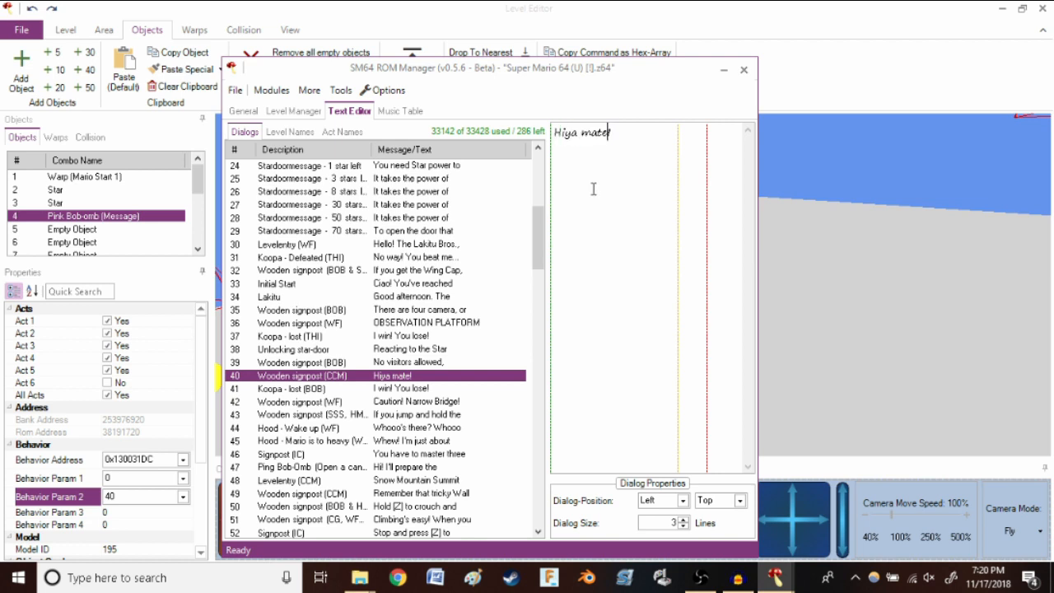
# Return to the Level Editor, save the ROM with the pink Bob-omb's changed parameters, and close the editor.
pyautogui.click(236, 91)
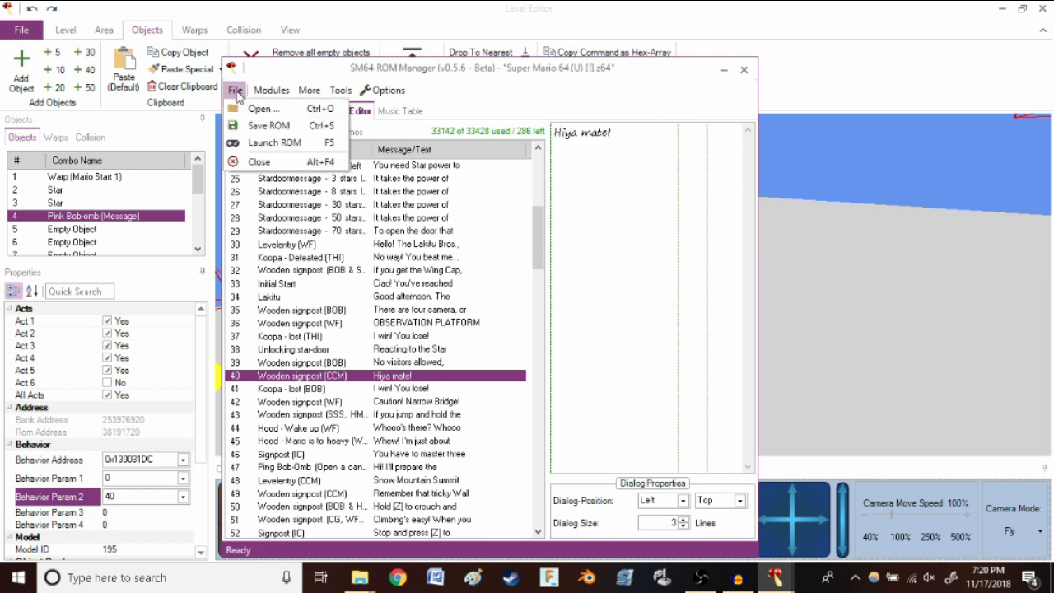
pyautogui.click(236, 92)
pyautogui.click(62, 23)
pyautogui.click(38, 33)
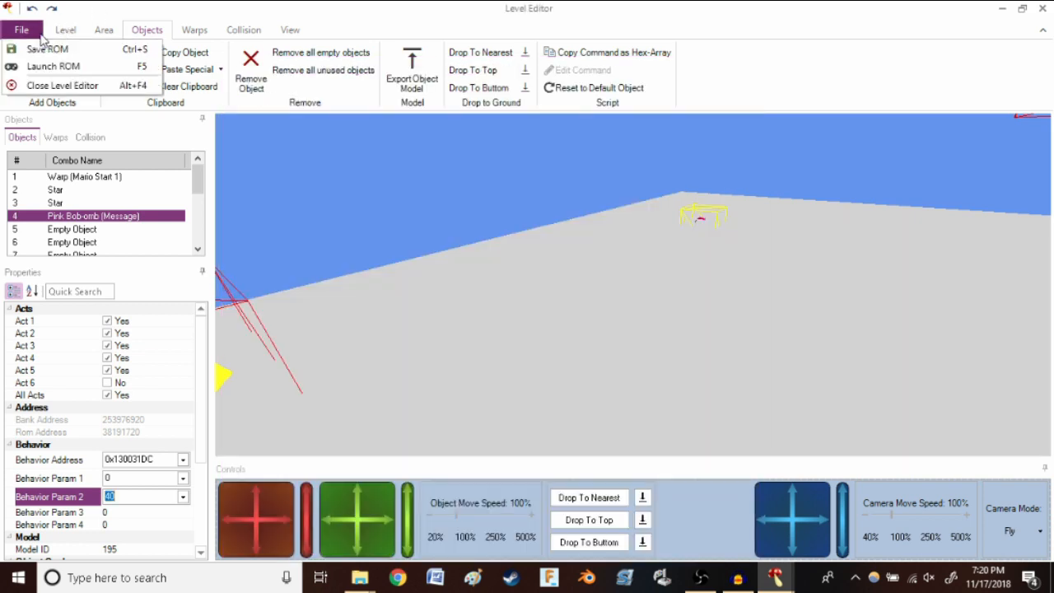
pyautogui.click(45, 49)
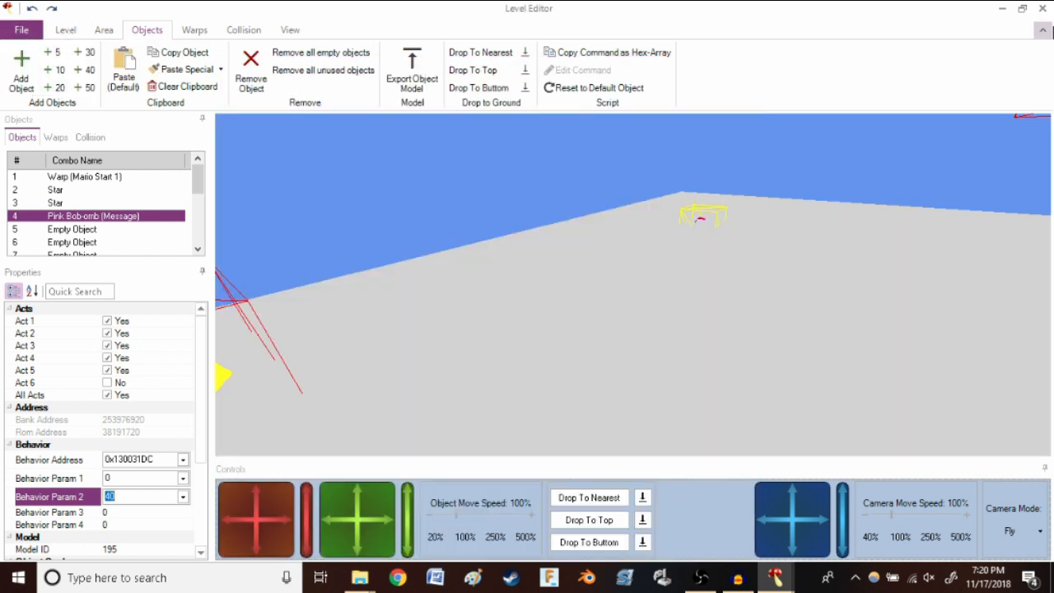
pyautogui.click(1043, 10)
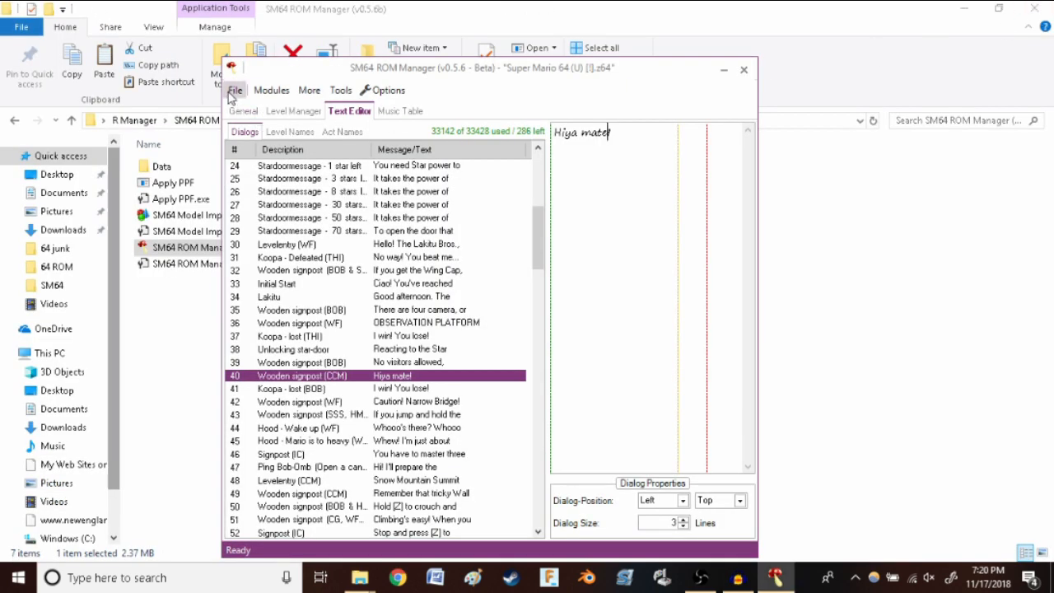
# Save the ROM in SM64 ROM Manager and close the program, accepting the offer to save the ROM.
pyautogui.click(235, 90)
pyautogui.click(259, 126)
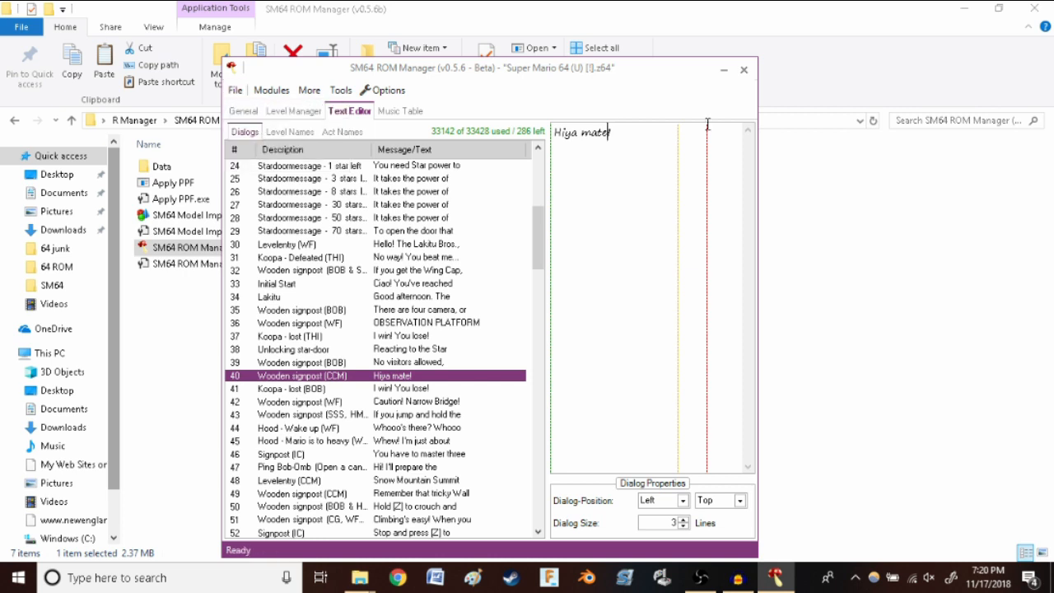
pyautogui.click(743, 70)
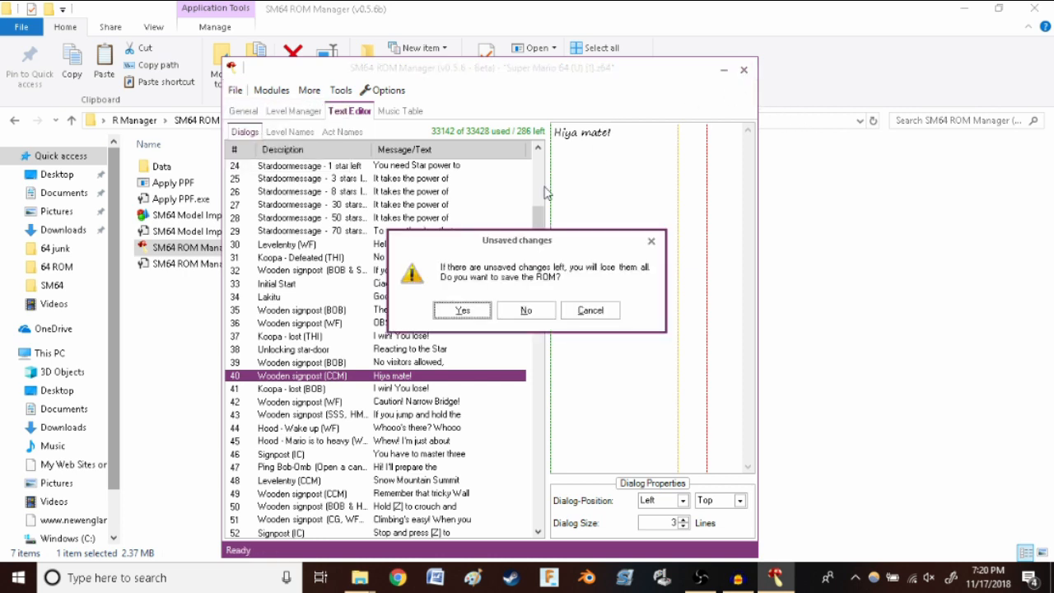
pyautogui.click(474, 312)
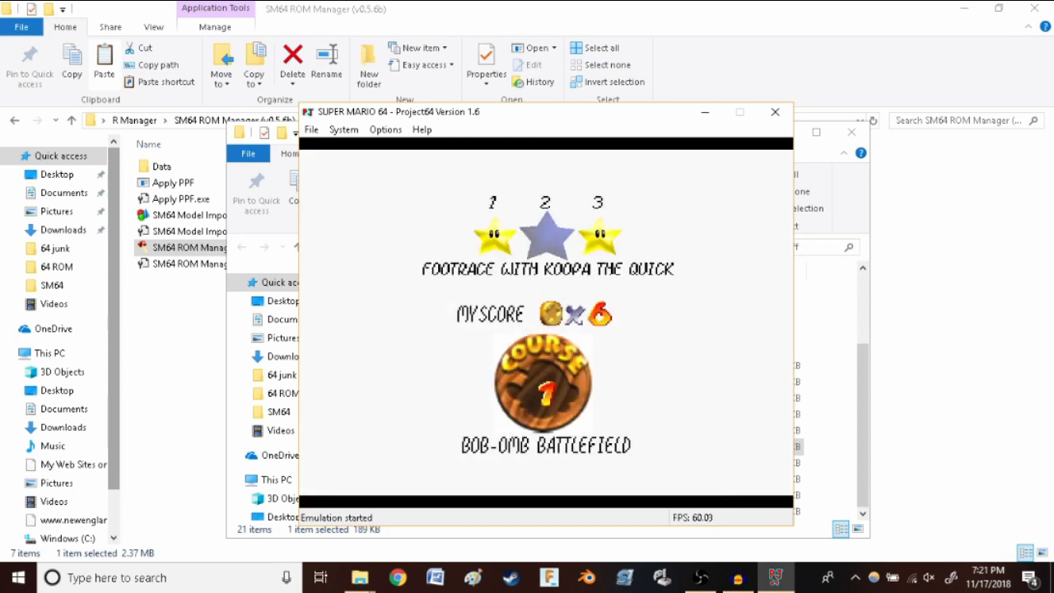
# In Project64, start the act Footrace with Koopa the Quick and run Mario around the cube to inspect the pink Bob-omb and stars.
pyautogui.press('x')
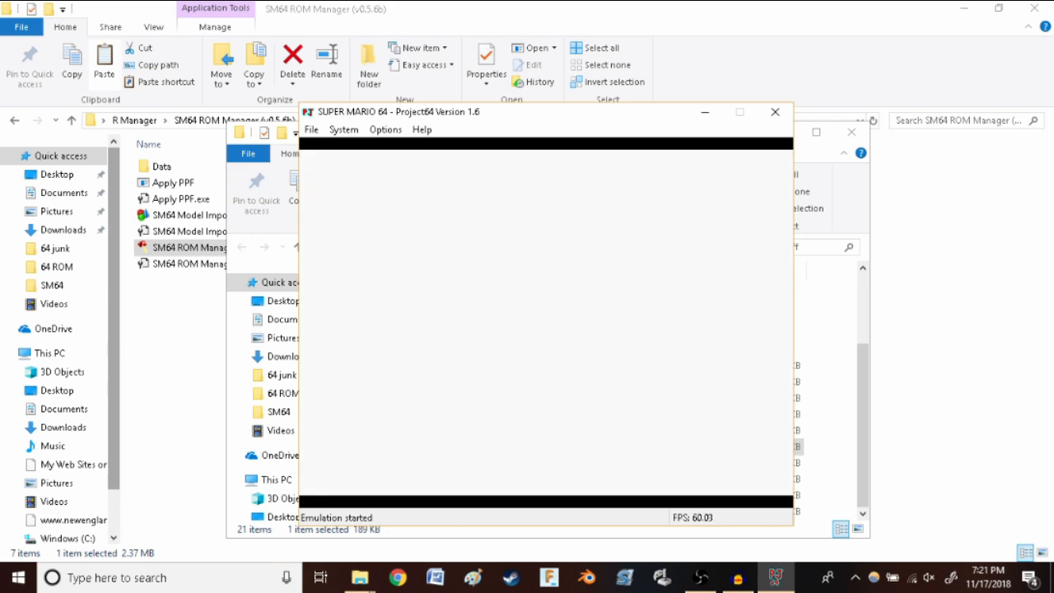
pyautogui.press('Left')
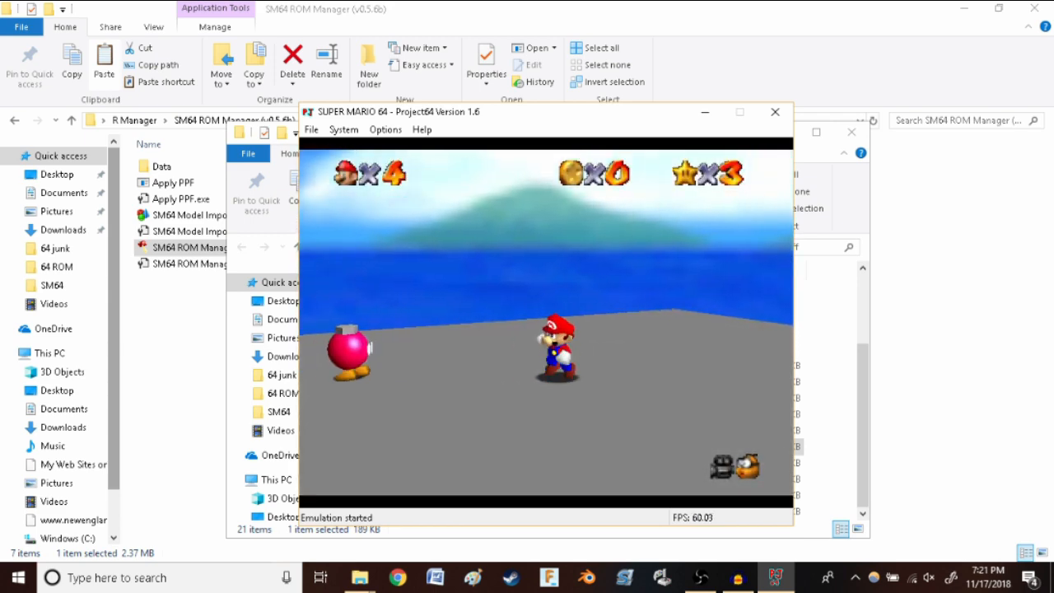
pyautogui.press('Right')
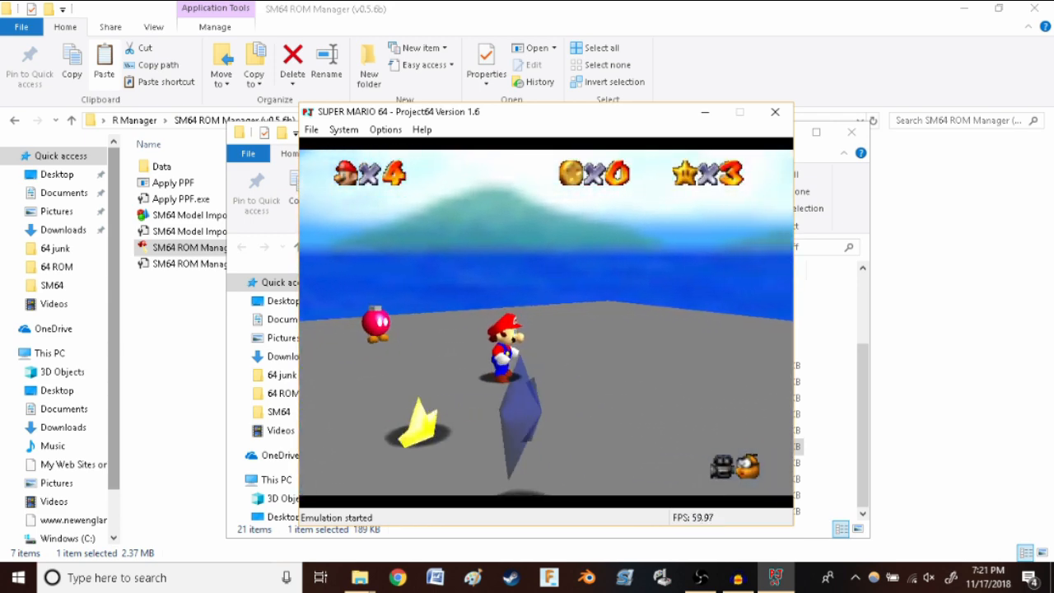
pyautogui.press('Down')
pyautogui.press('Left')
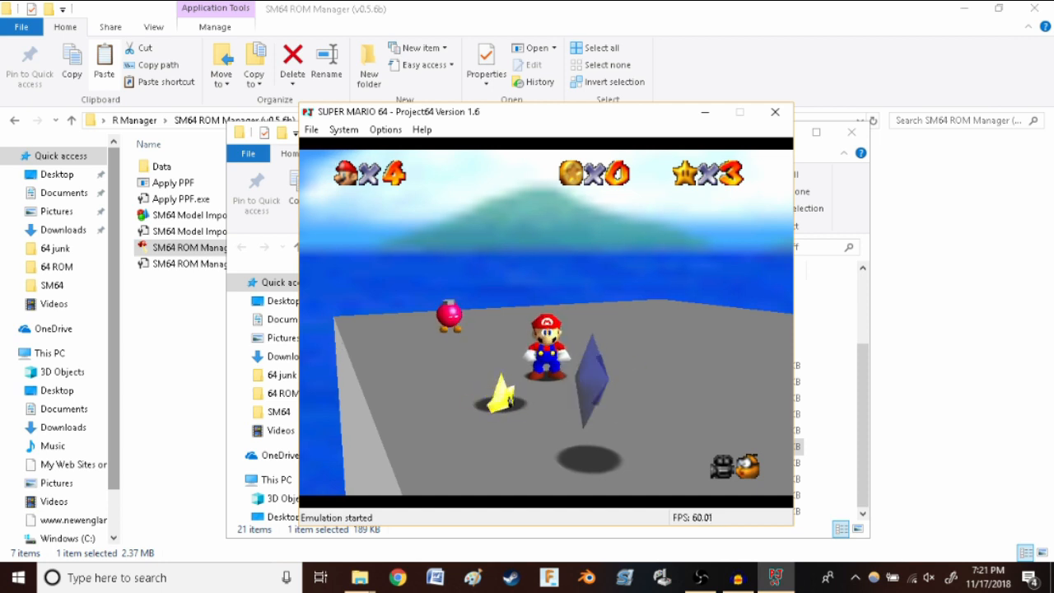
pyautogui.hotkey('alt', 'Return')
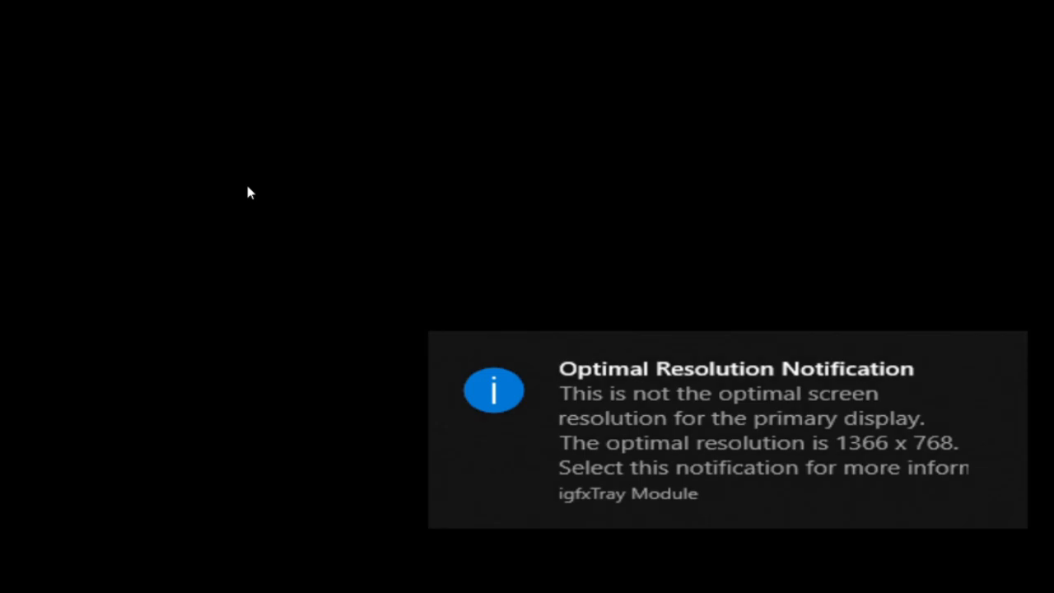
pyautogui.hotkey('alt', 'Return')
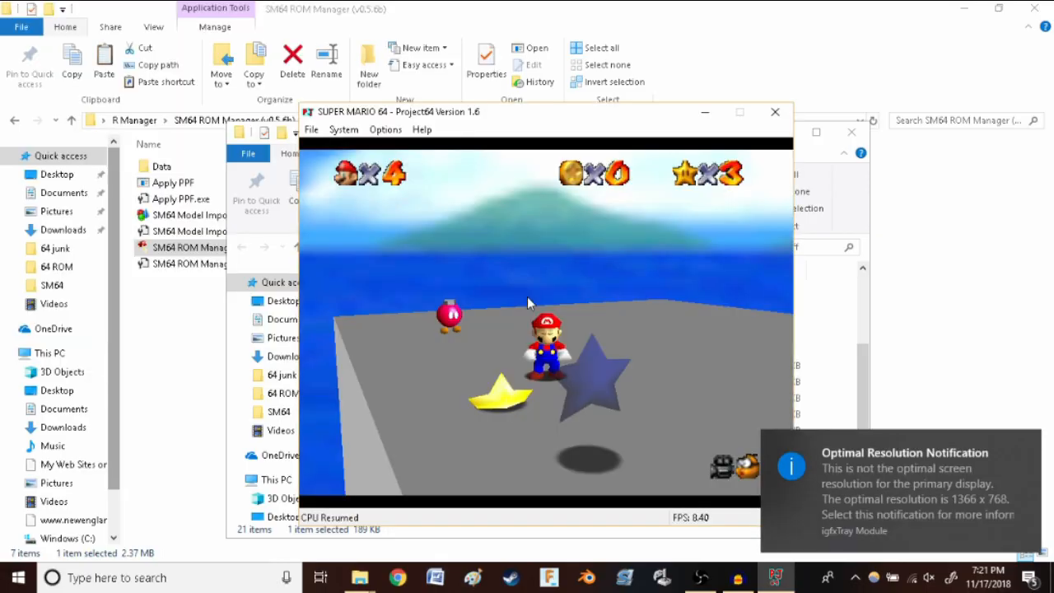
# Pause the game and exit the Bob-omb Battlefield course.
pyautogui.press('Return')
pyautogui.press('Down')
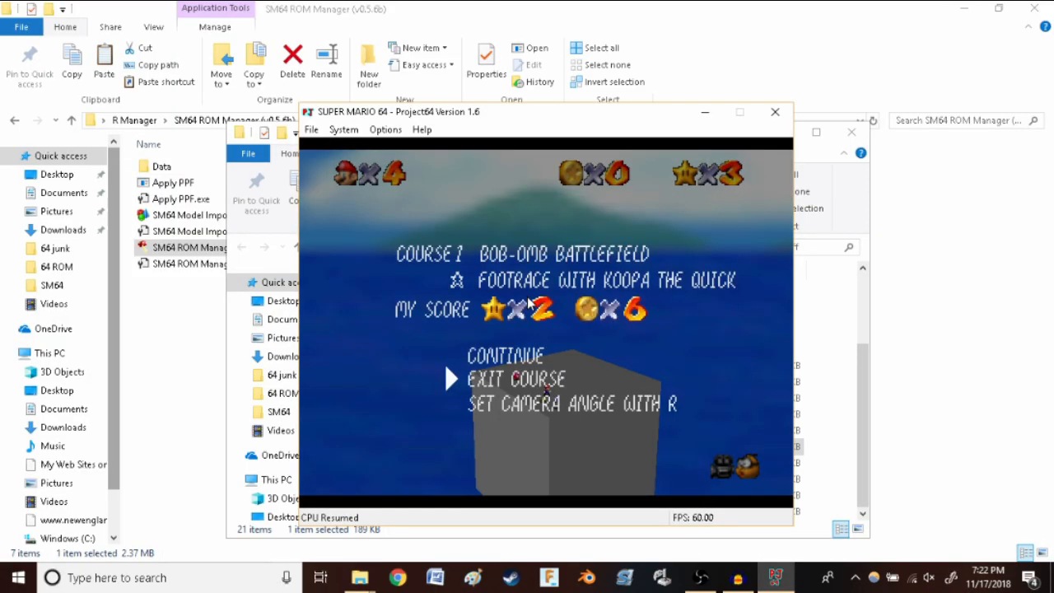
pyautogui.press('Return')
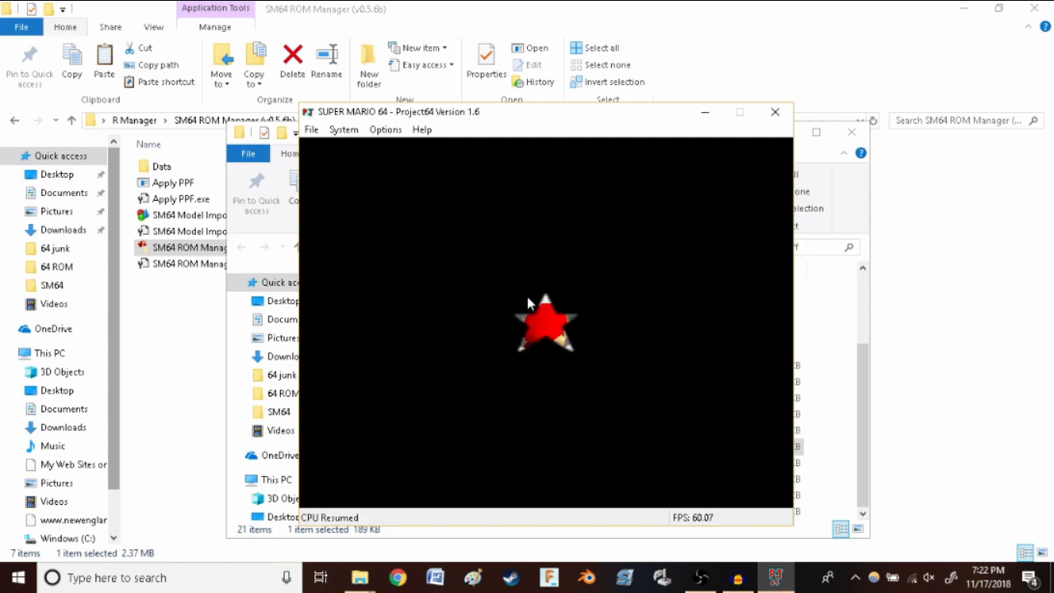
# Run Mario through the castle's star door and jump into the Bob-omb painting to re-enter Course 1.
pyautogui.press('Up')
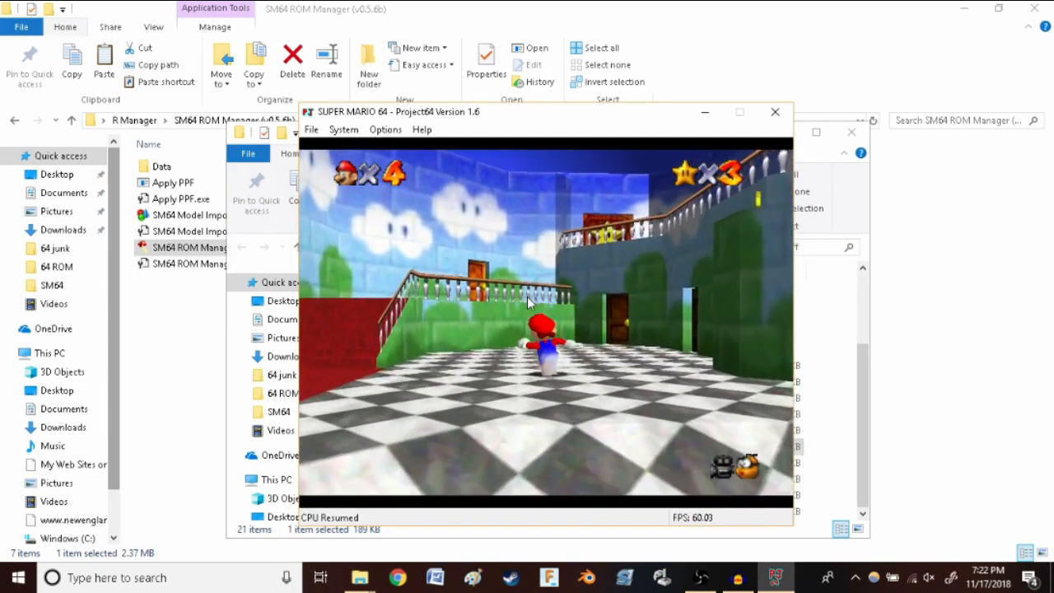
pyautogui.press('x')
pyautogui.press('Up')
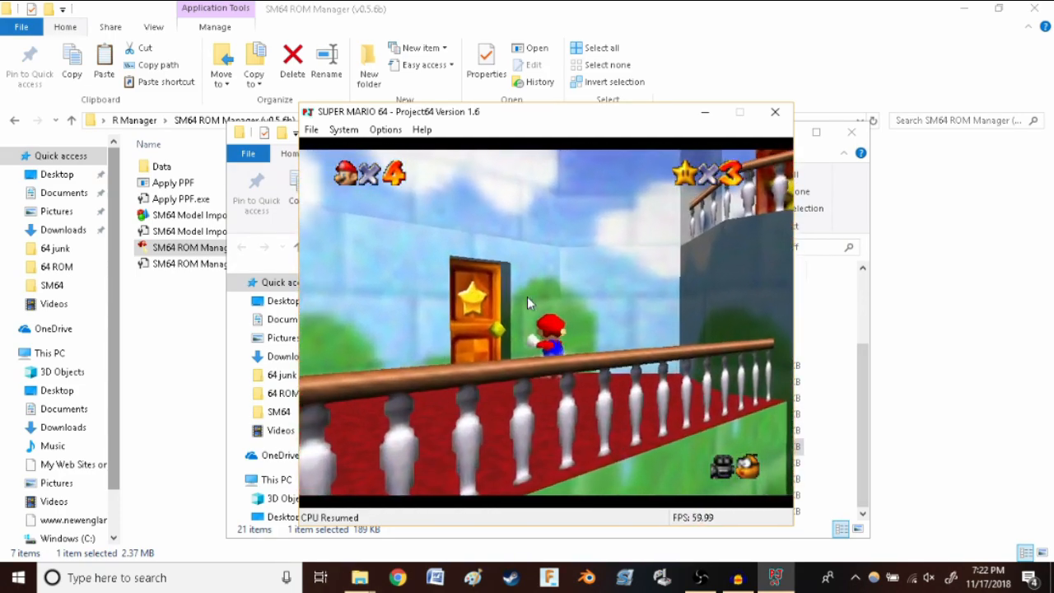
pyautogui.press('Up')
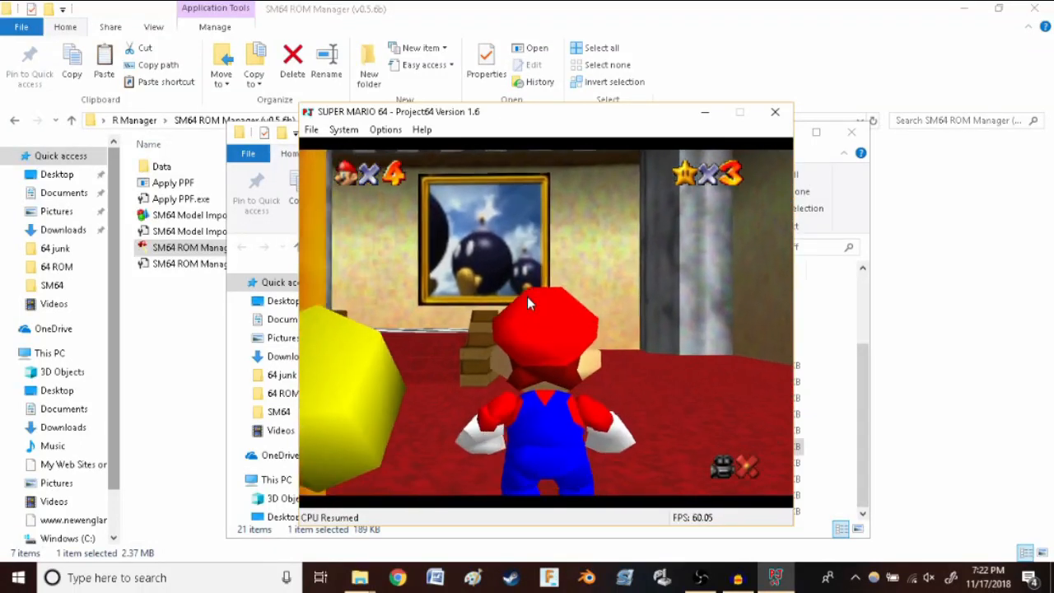
pyautogui.press('Up')
pyautogui.press('x')
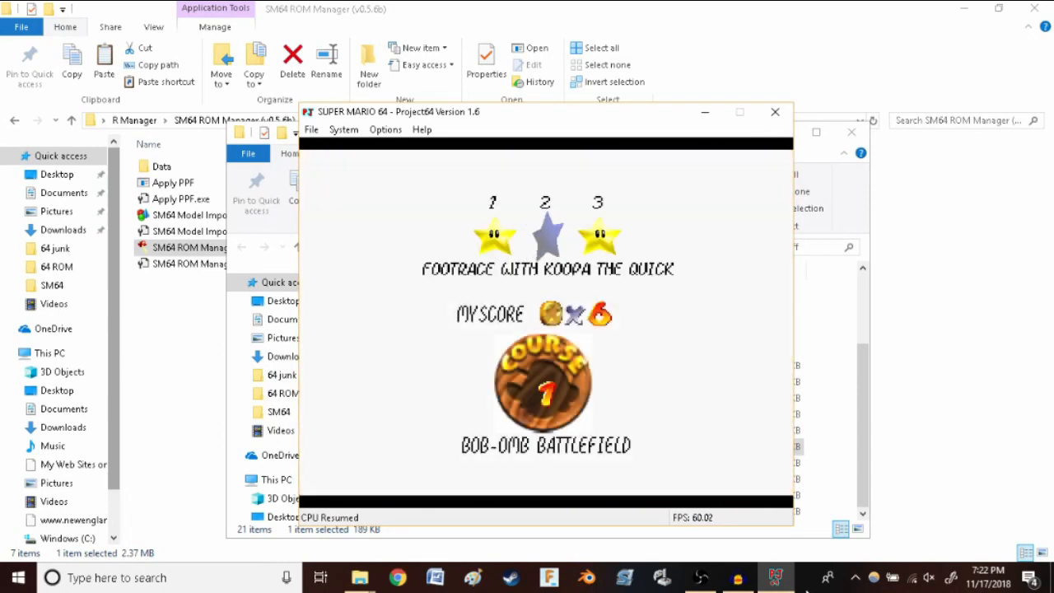
# Compare the three acts on Course 1's star selection and start the third, Shoot to the Island in the Sky.
pyautogui.press('Left')
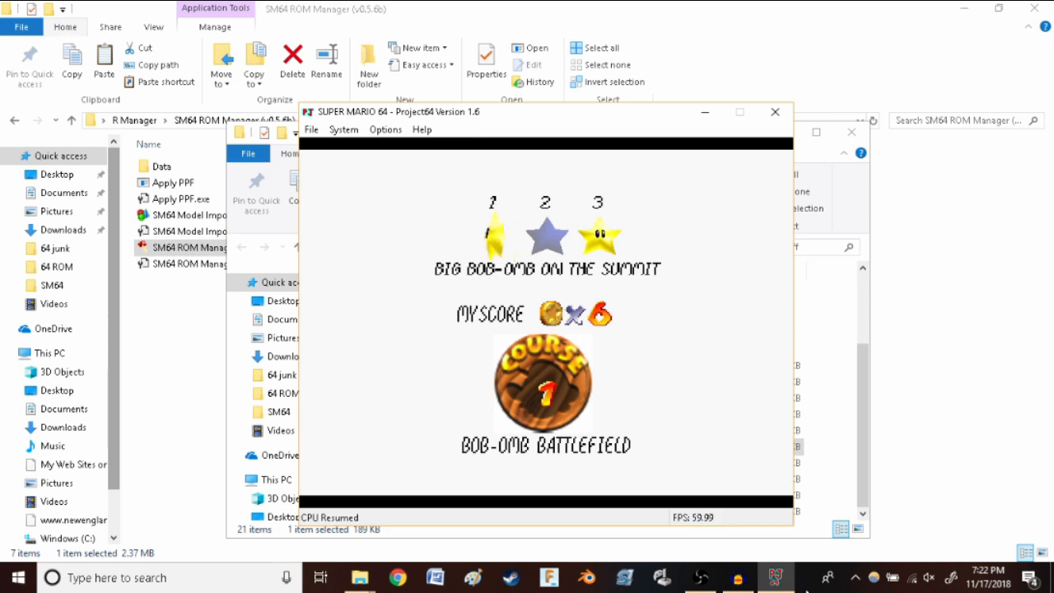
pyautogui.press('Right')
pyautogui.press('Right')
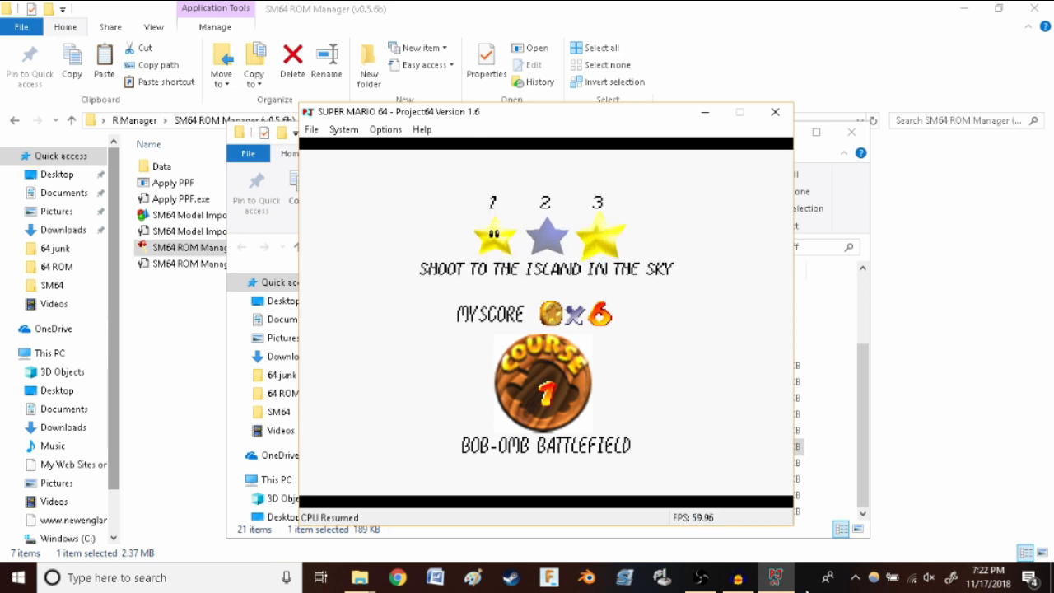
pyautogui.press('Right')
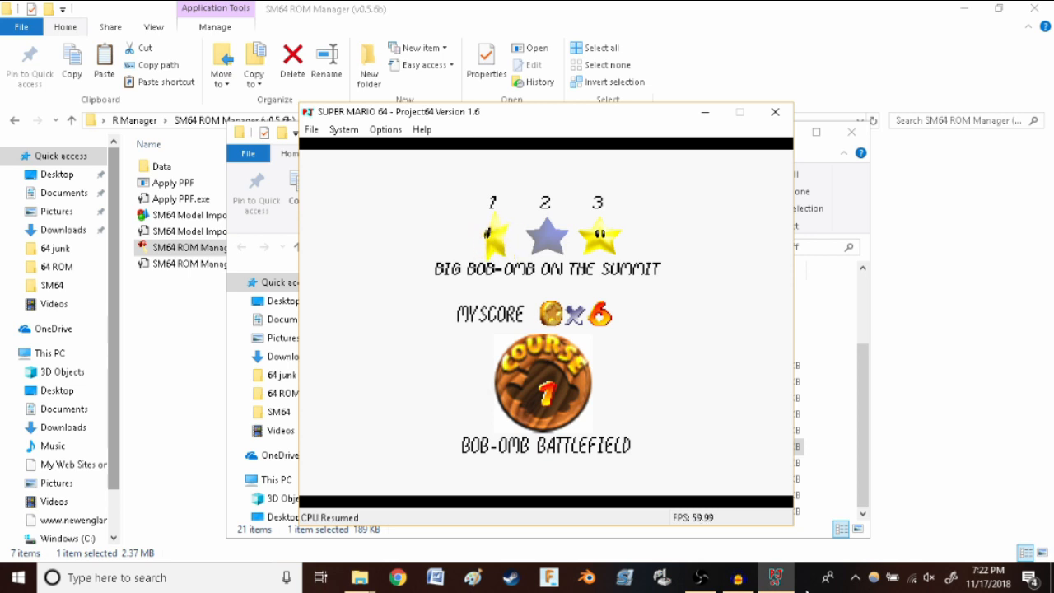
pyautogui.press('Right')
pyautogui.press('Right')
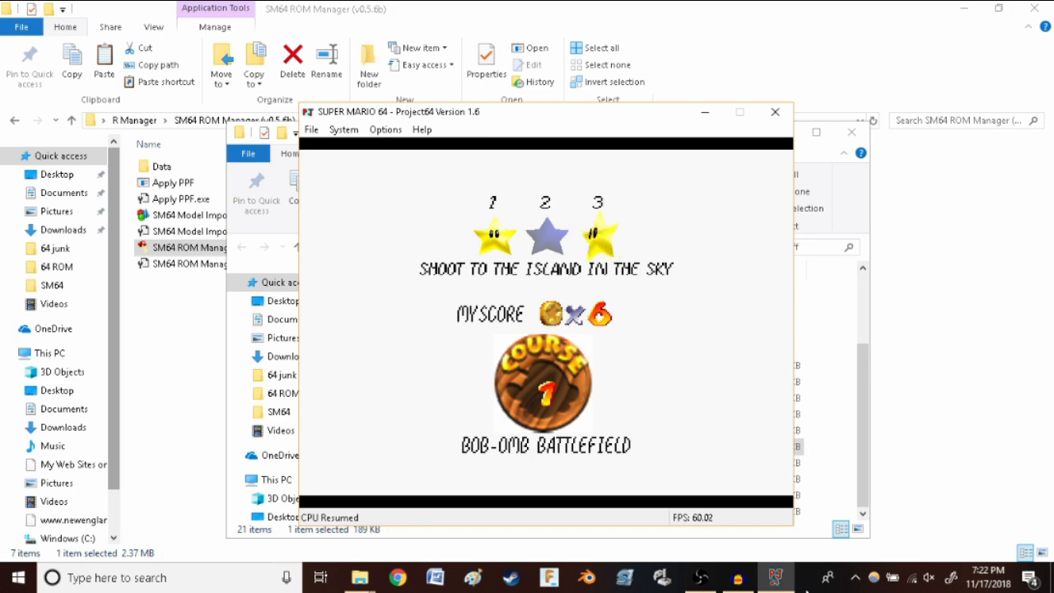
pyautogui.press('x')
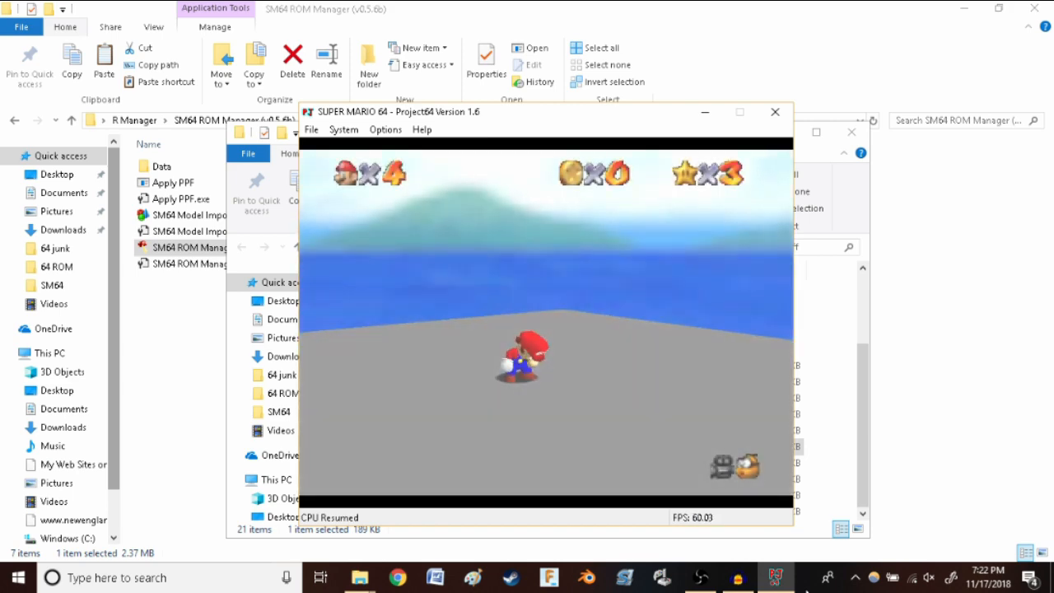
# Run Mario to the pink Bob-omb, talk to it to read its dialog, and collect the Behind Chain Chomp's Gate star.
pyautogui.press('Left')
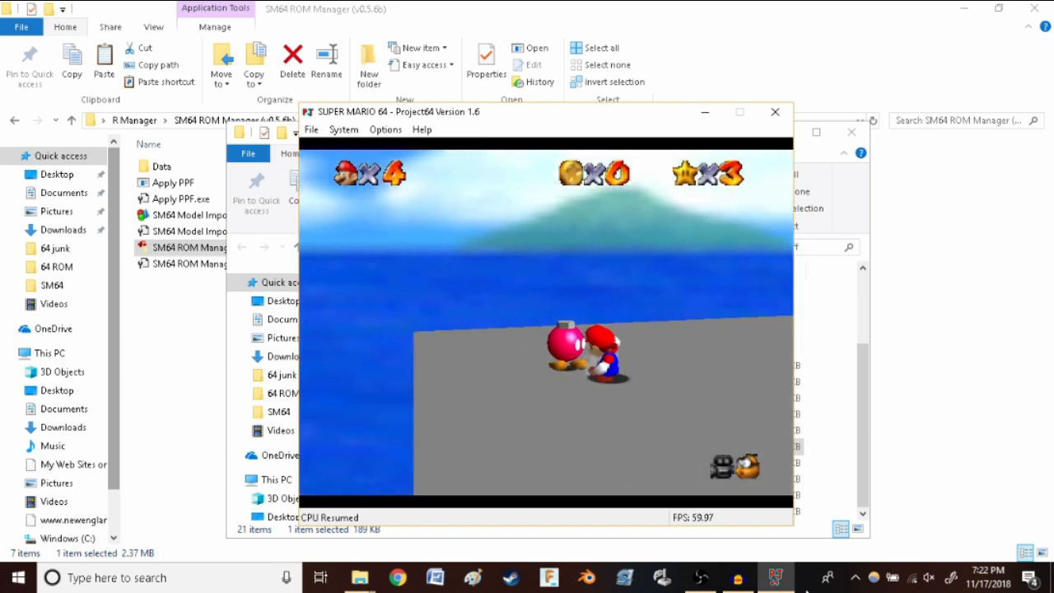
pyautogui.press('c')
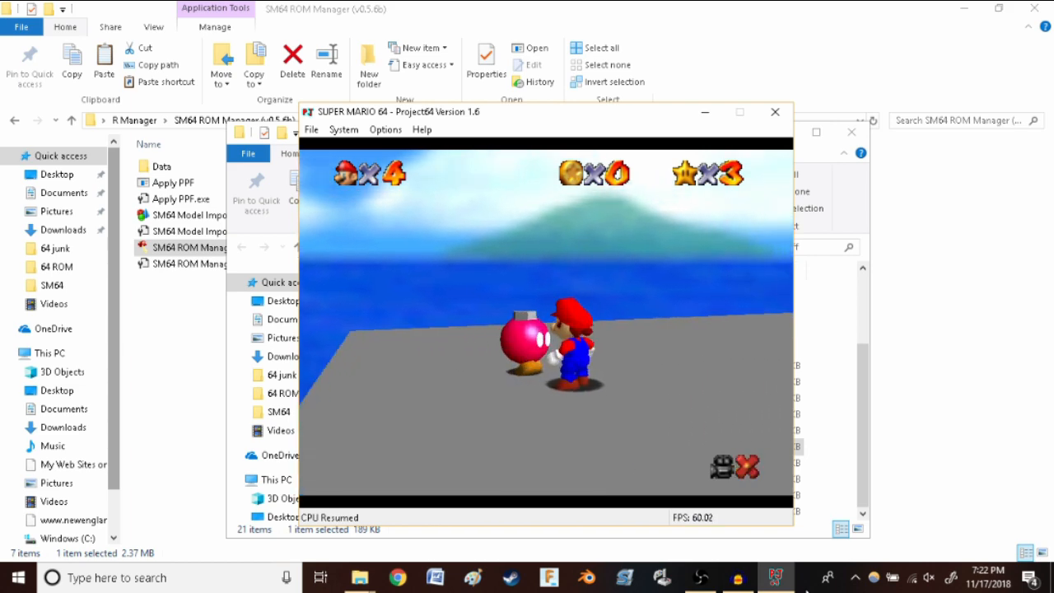
pyautogui.press('c')
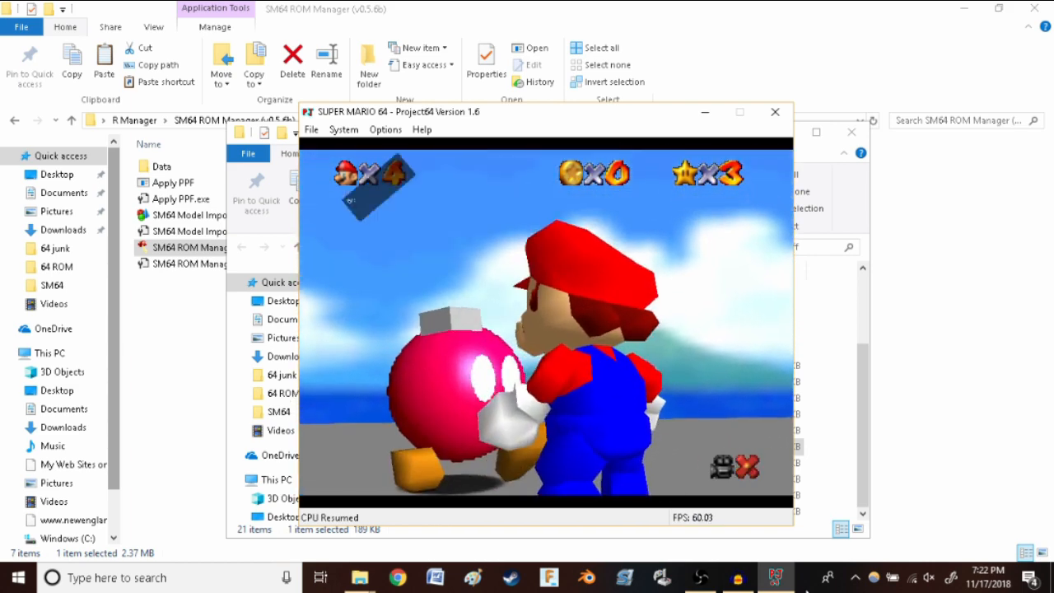
pyautogui.press('Down')
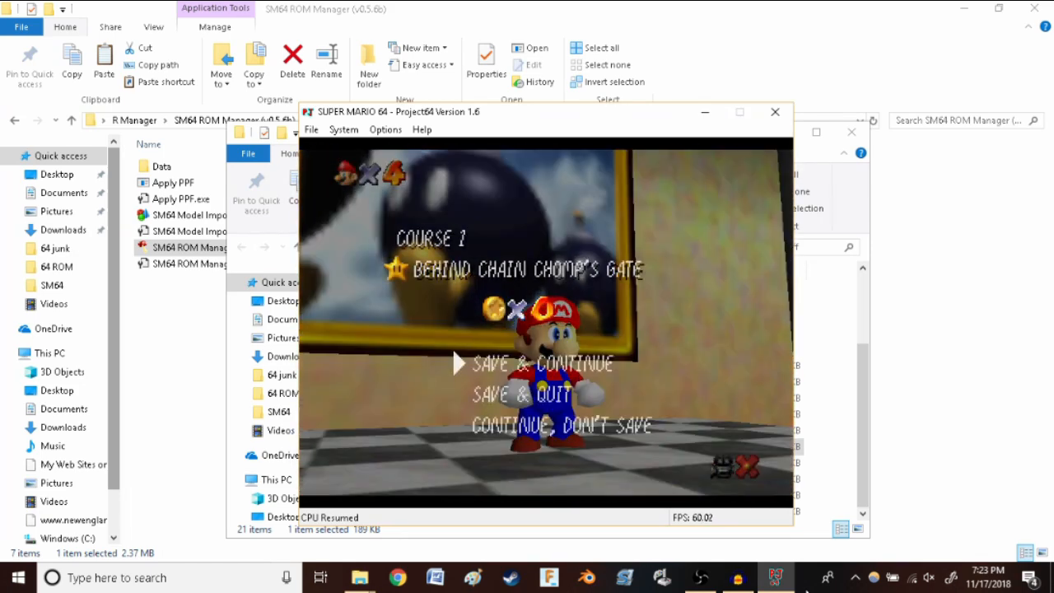
# Save the game progress with Save & Continue and jump back into the Bob-omb painting.
pyautogui.press('x')
pyautogui.press('Up')
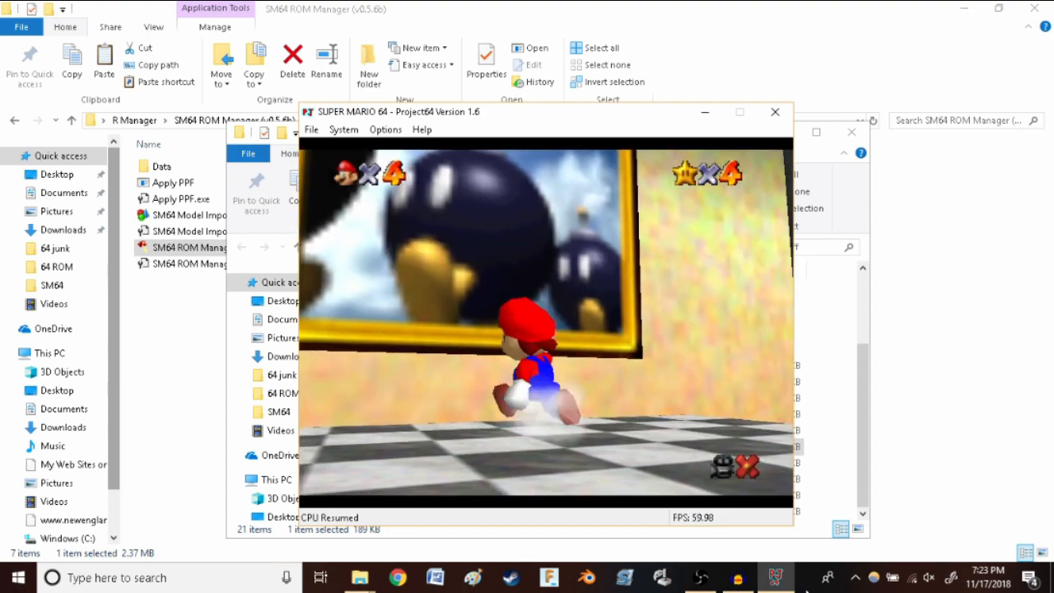
pyautogui.press('x')
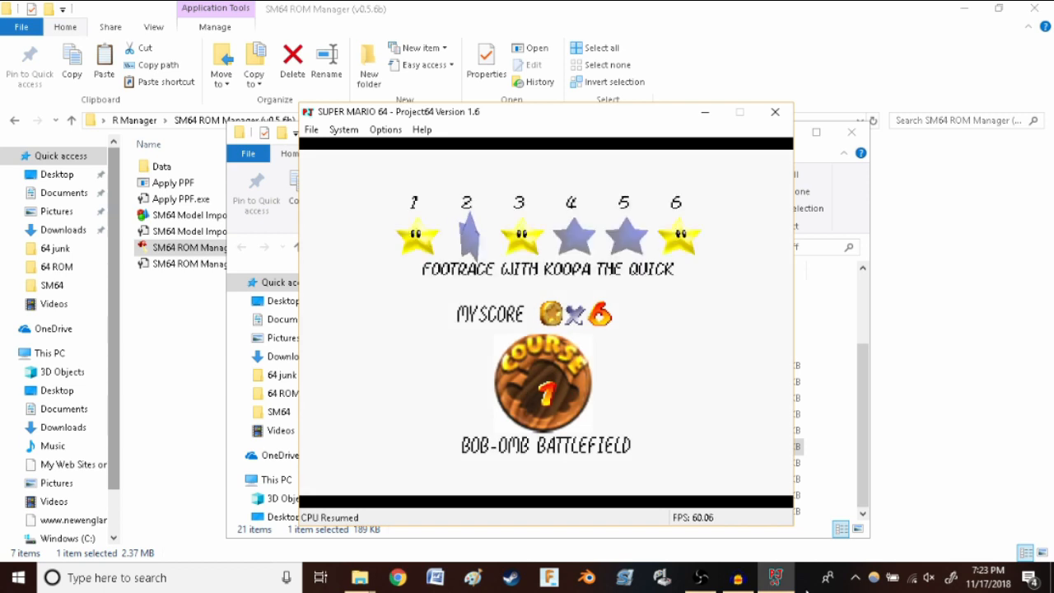
# Browse Course 1's star selection through to act 6, Behind Chain Chomp's Gate, and close the emulator.
pyautogui.press('Right')
pyautogui.press('Right')
pyautogui.press('Right')
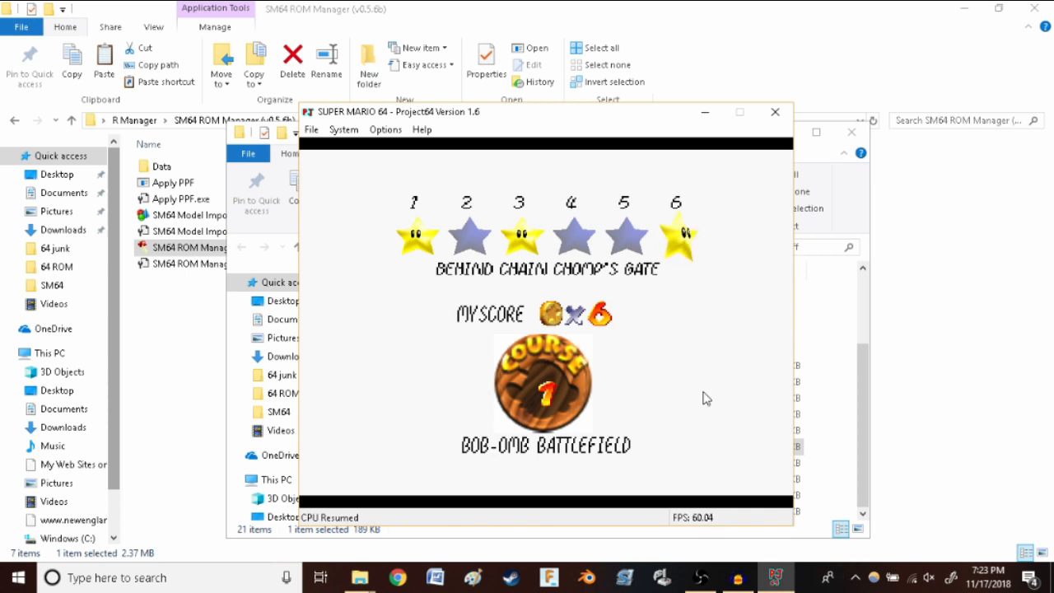
pyautogui.click(772, 113)
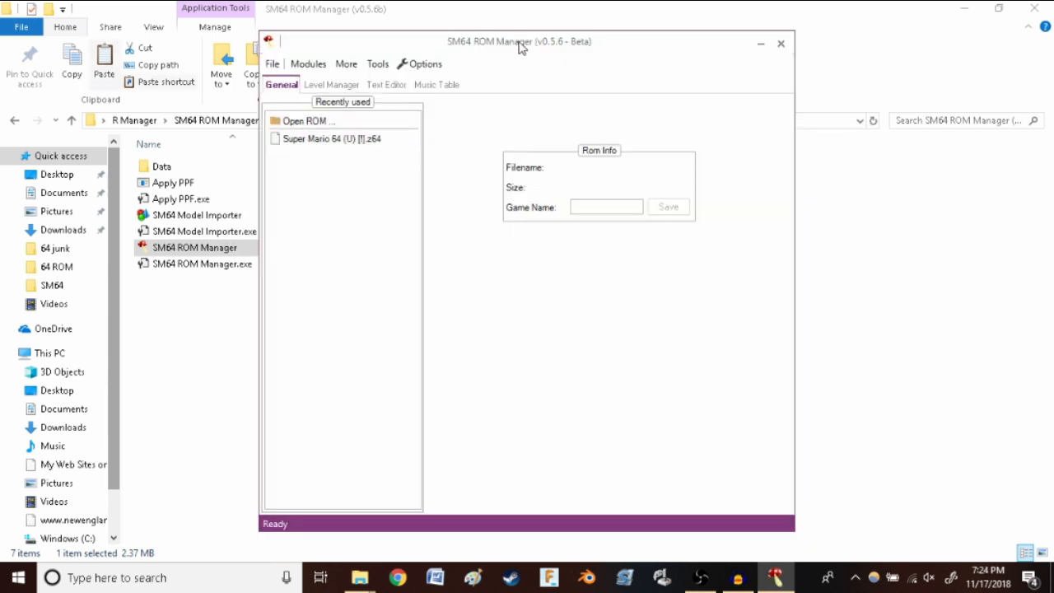
# Load the recent ROM Super Mario 64 (U) [!].z64 in SM64 ROM Manager and select Area 1 of Bob Omb's Battlefield.
pyautogui.click(324, 139)
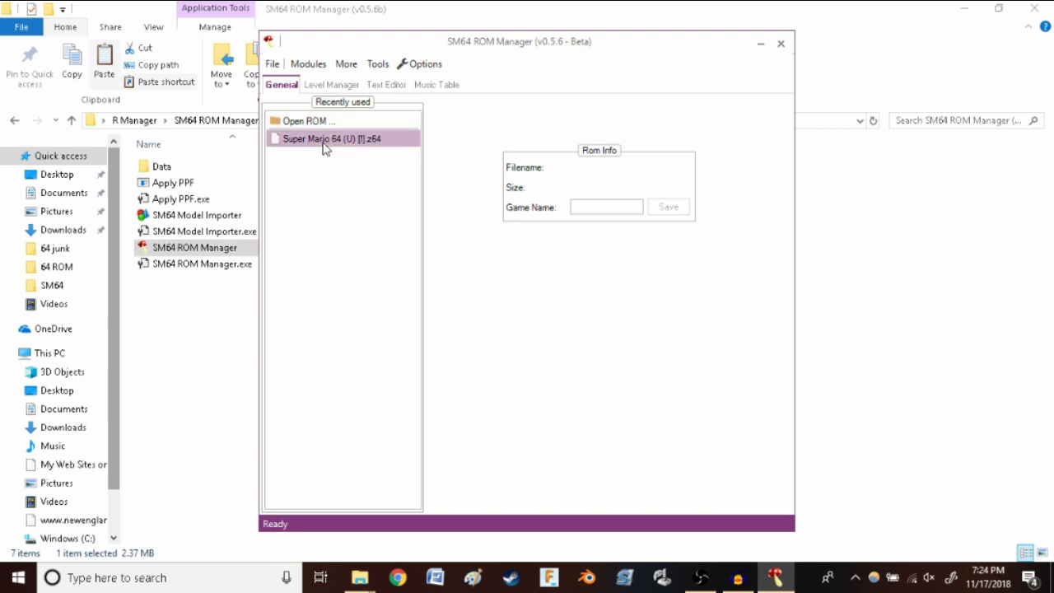
pyautogui.click(321, 85)
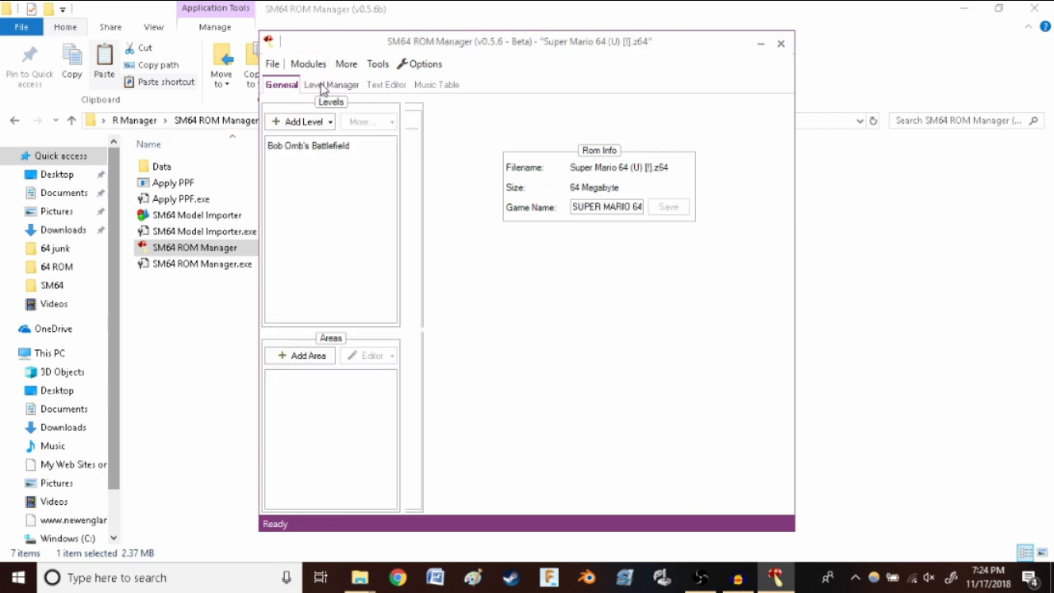
pyautogui.click(304, 148)
pyautogui.click(337, 385)
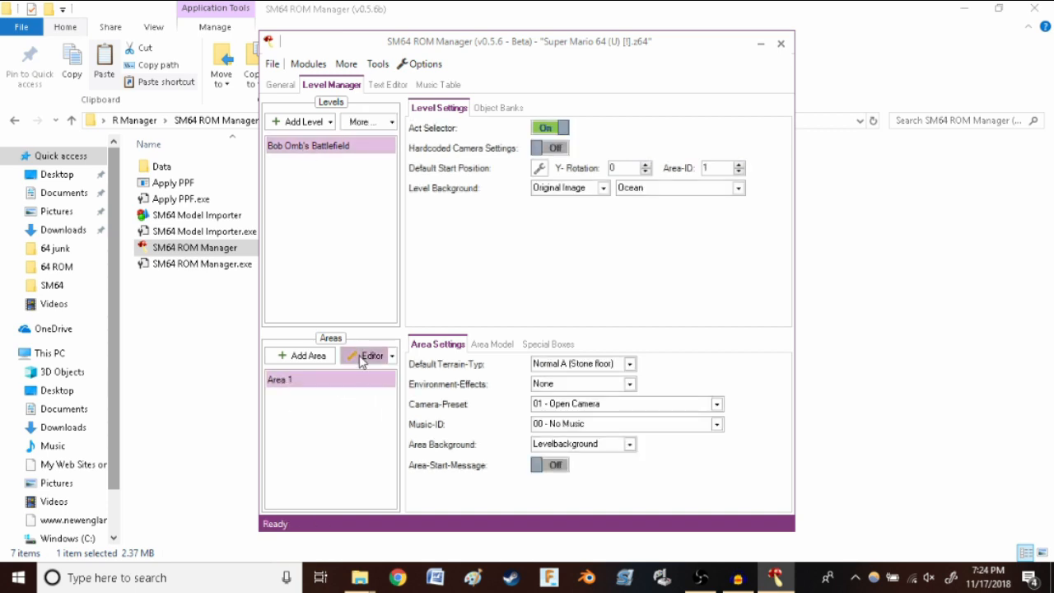
# Open Area 1 in the level editor, maximize the editor window and set the camera mode to Fly.
pyautogui.click(362, 357)
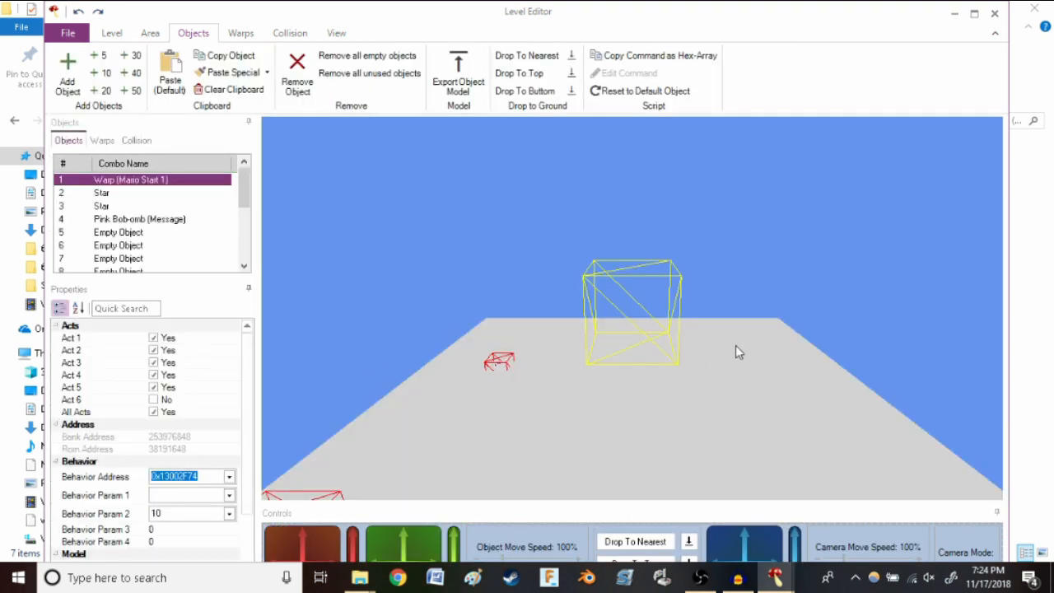
pyautogui.moveTo(734, 356); pyautogui.dragTo(1051, 92)
pyautogui.click(978, 13)
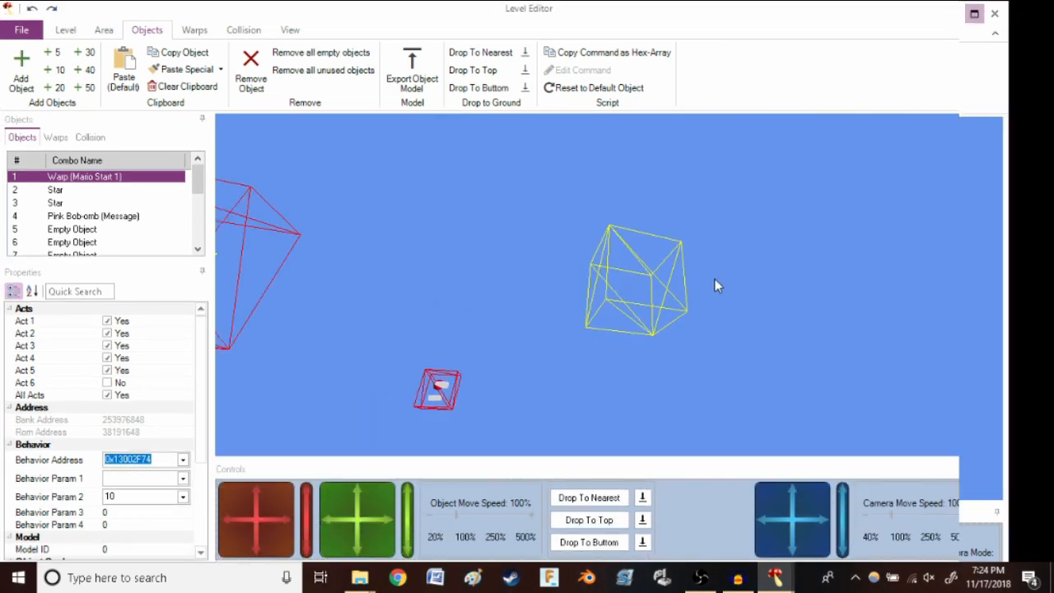
pyautogui.moveTo(721, 286); pyautogui.dragTo(700, 304)
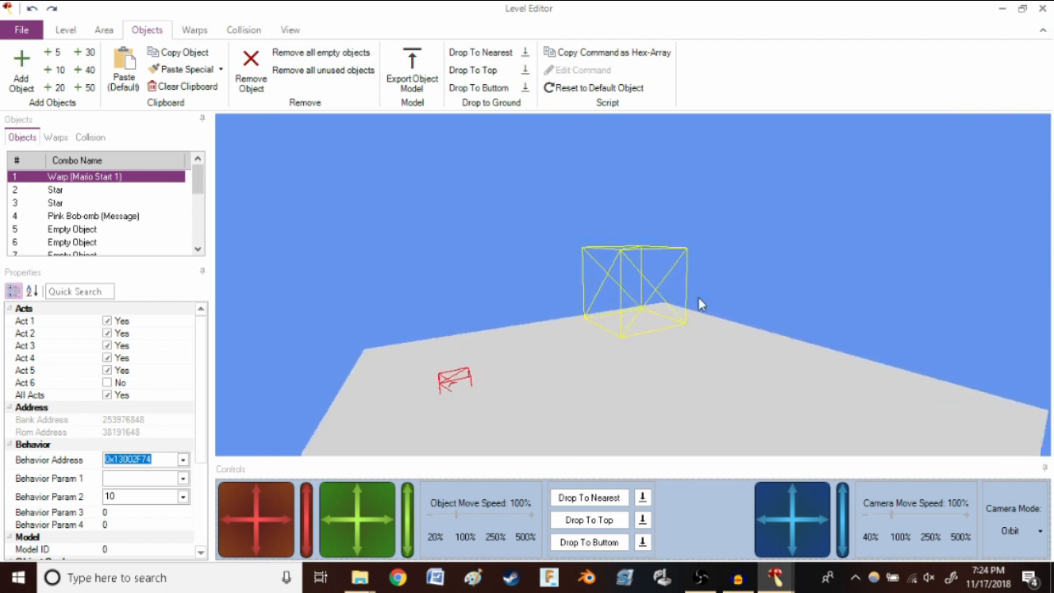
pyautogui.click(1009, 530)
pyautogui.click(1018, 417)
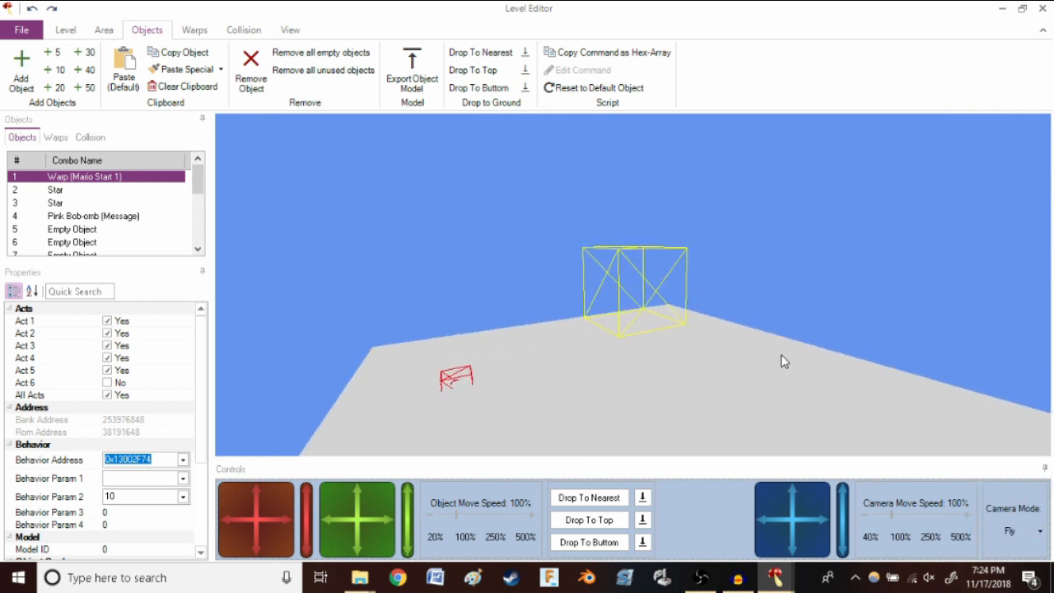
pyautogui.moveTo(781, 356); pyautogui.dragTo(787, 378)
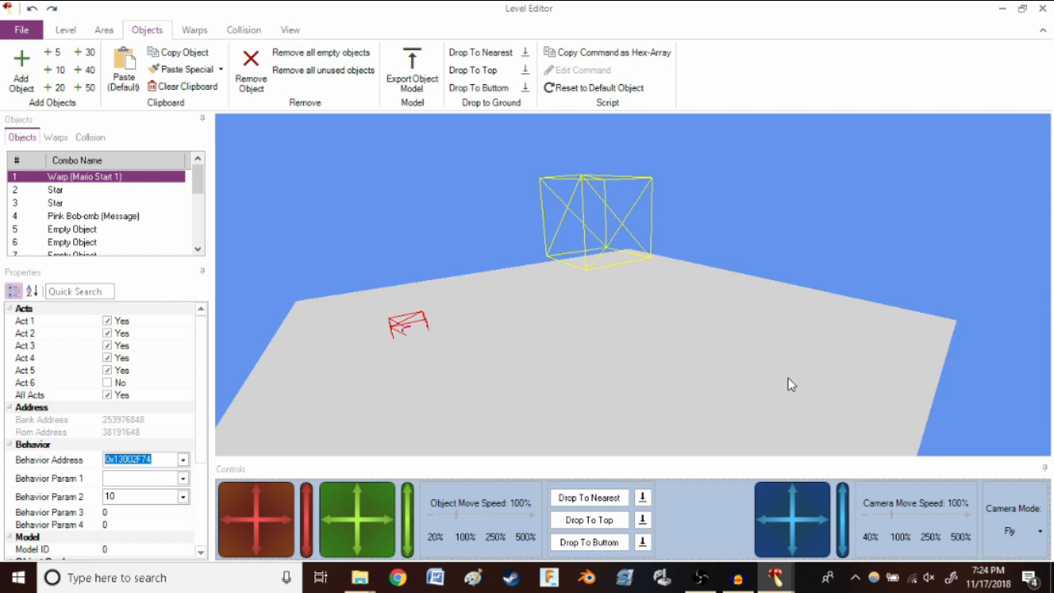
# Turn empty object 5 into a Goomba, move it to about X 582, Z 659 and drop it to the nearest ground.
pyautogui.click(74, 230)
pyautogui.moveTo(205, 376); pyautogui.dragTo(209, 453)
pyautogui.click(151, 463)
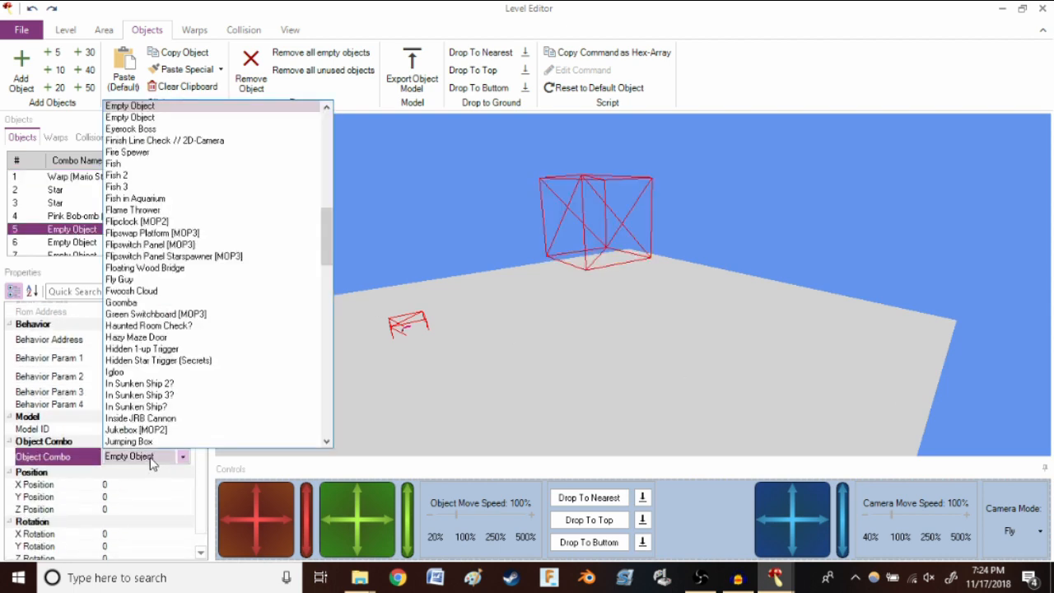
pyautogui.click(138, 303)
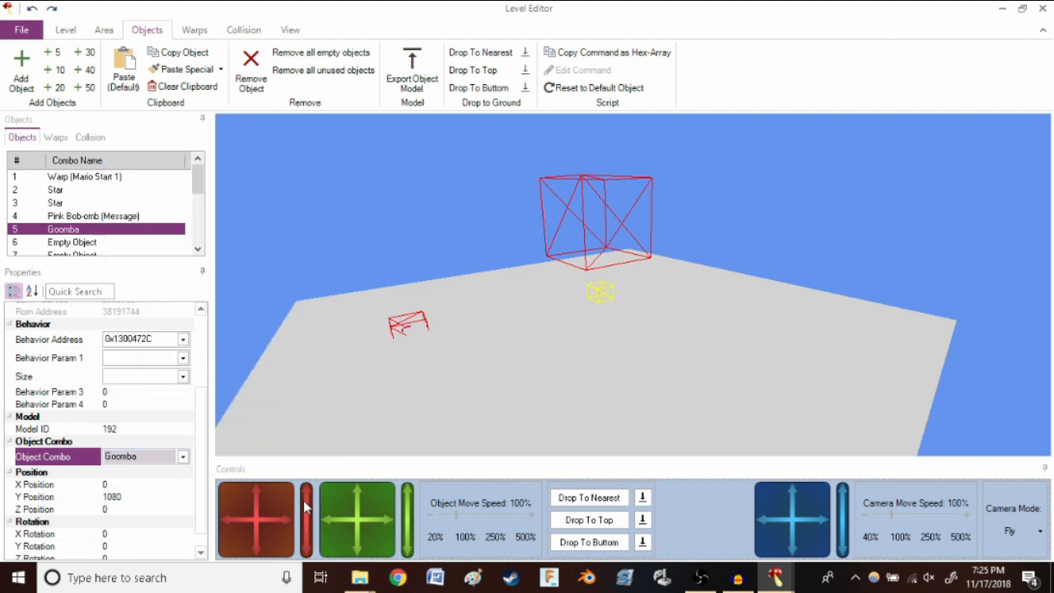
pyautogui.moveTo(293, 531); pyautogui.dragTo(266, 530)
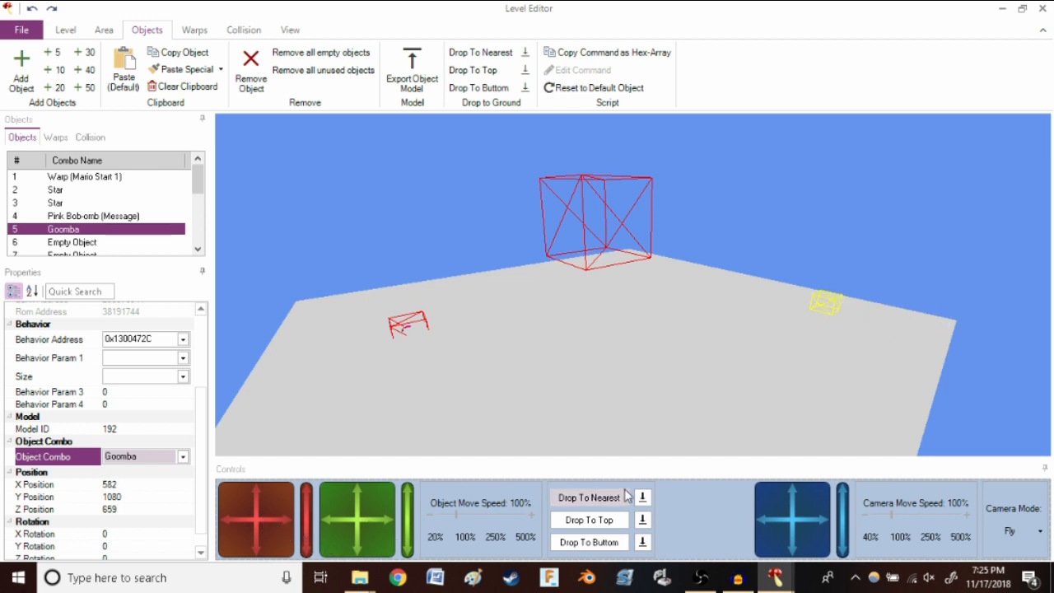
pyautogui.click(588, 497)
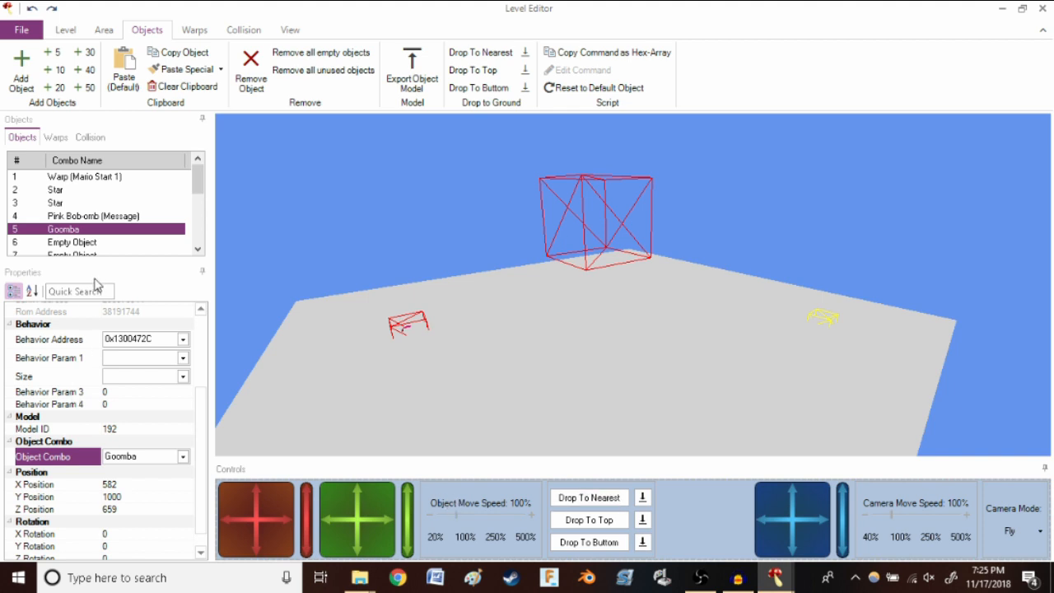
# Turn empty object 6 into a Pokey (SSL), move it to about X 635, Z -601 and drop it to the top ground.
pyautogui.click(62, 244)
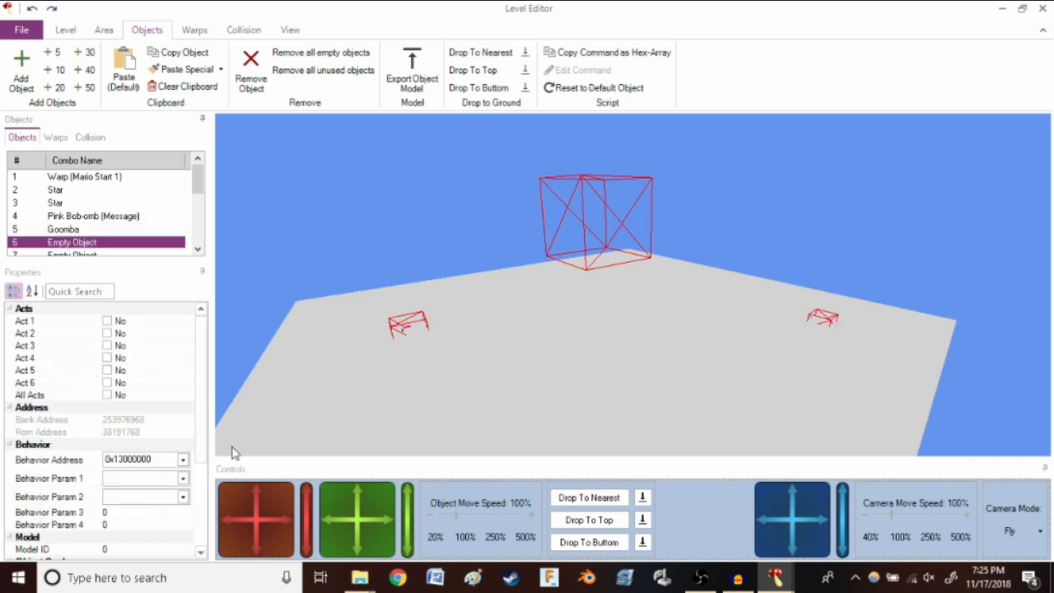
pyautogui.moveTo(202, 447); pyautogui.dragTo(203, 535)
pyautogui.click(167, 438)
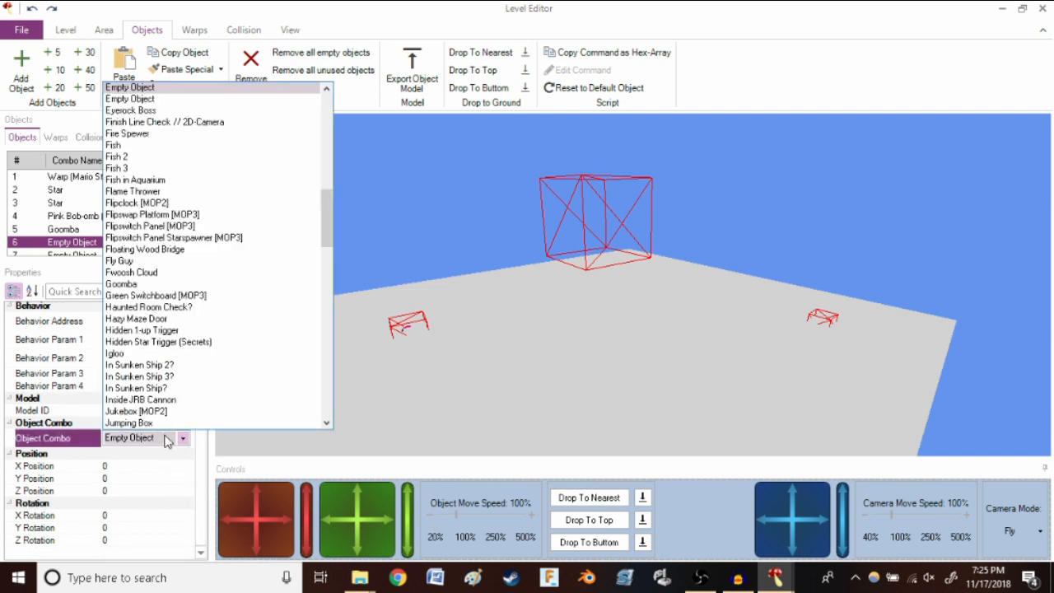
pyautogui.press('p')
pyautogui.scroll(-2, 169, 416)
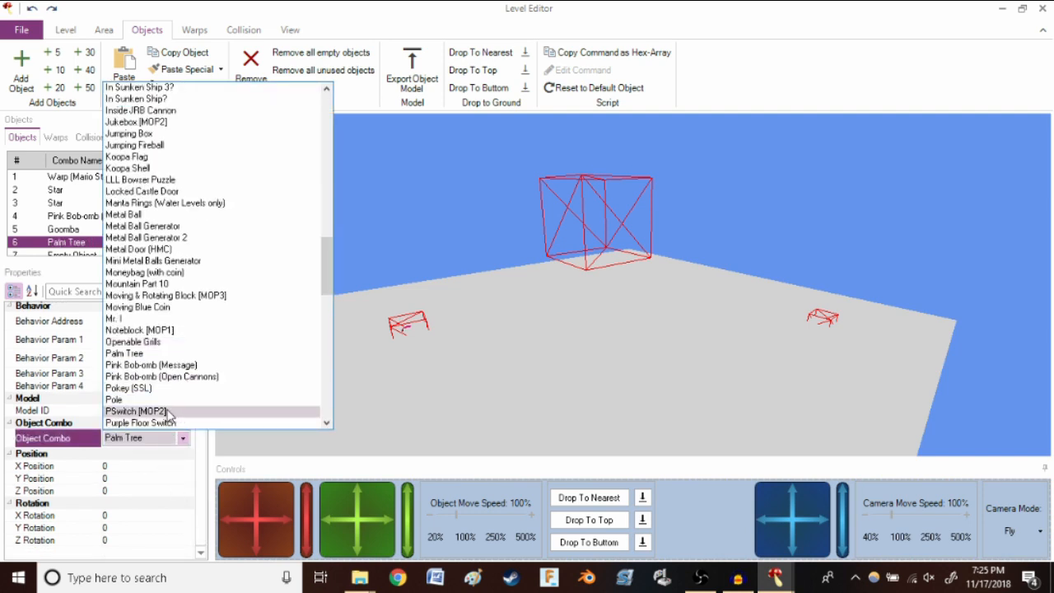
pyautogui.click(167, 388)
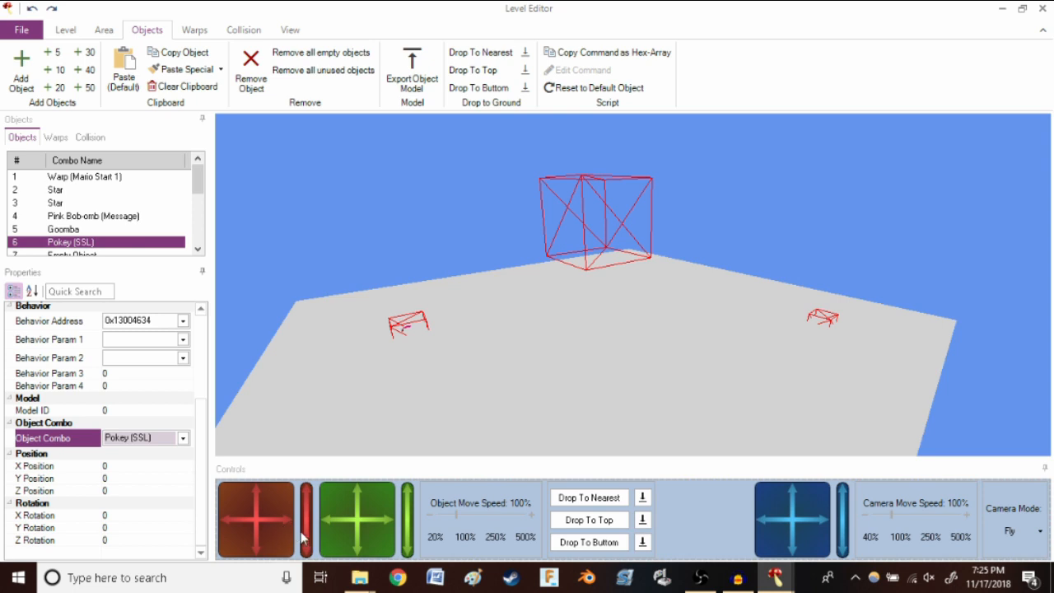
pyautogui.moveTo(304, 535); pyautogui.dragTo(305, 507)
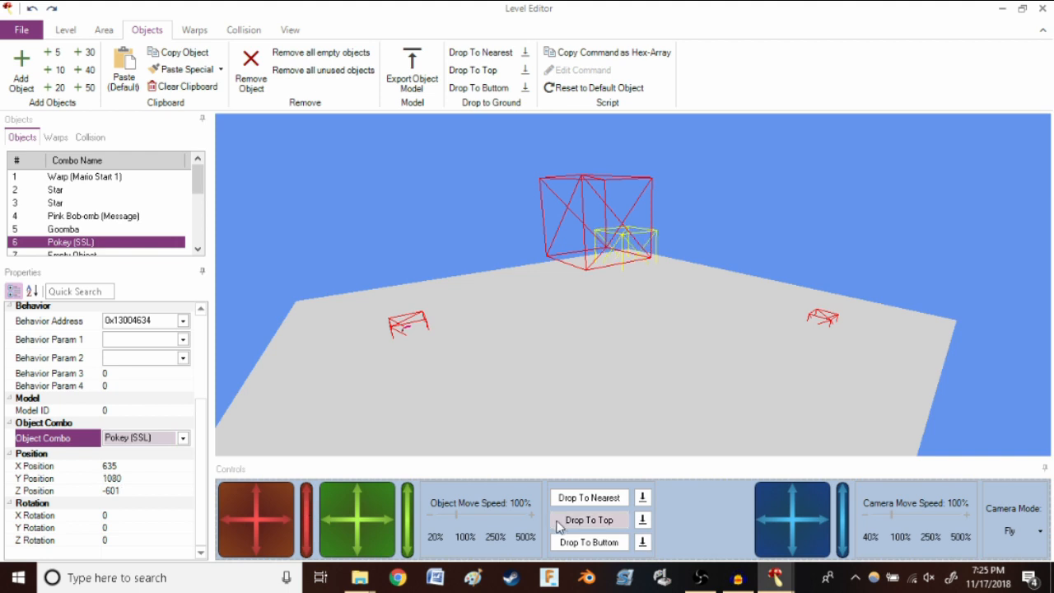
pyautogui.click(582, 520)
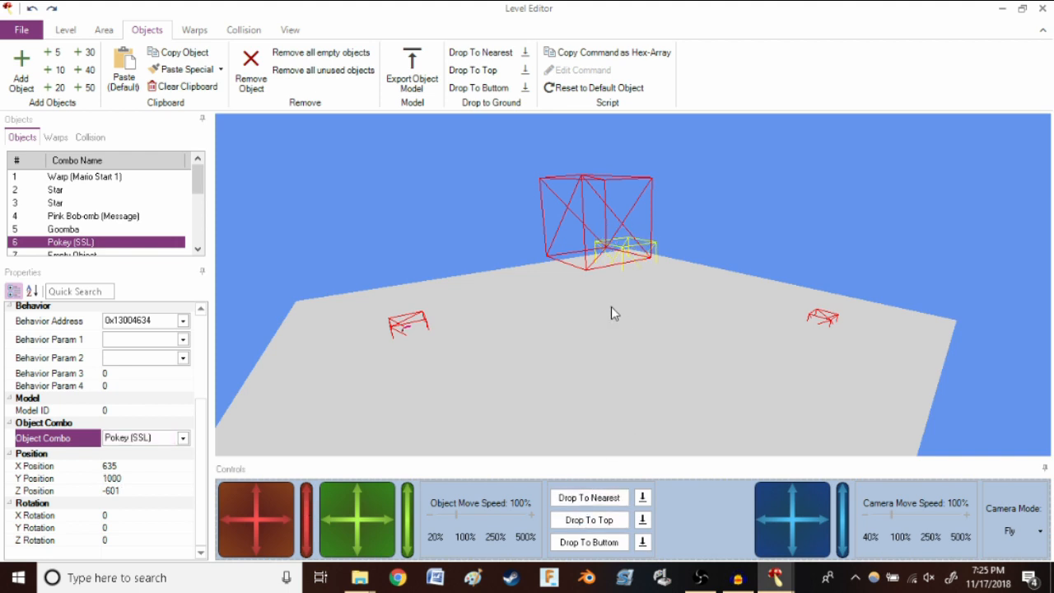
# Save the ROM with the new enemies and close the level editor.
pyautogui.click(21, 30)
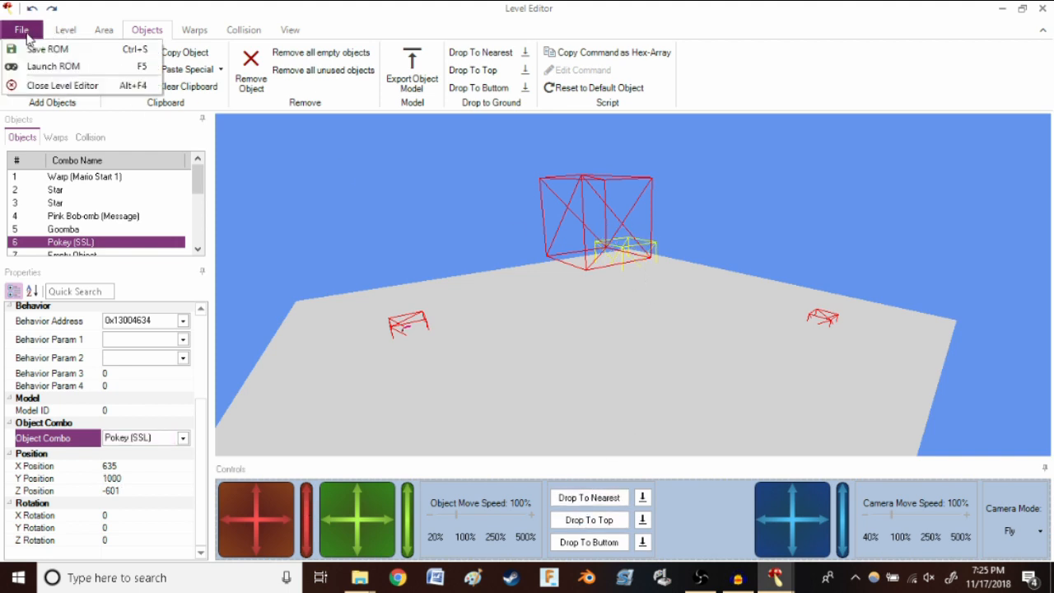
pyautogui.click(46, 49)
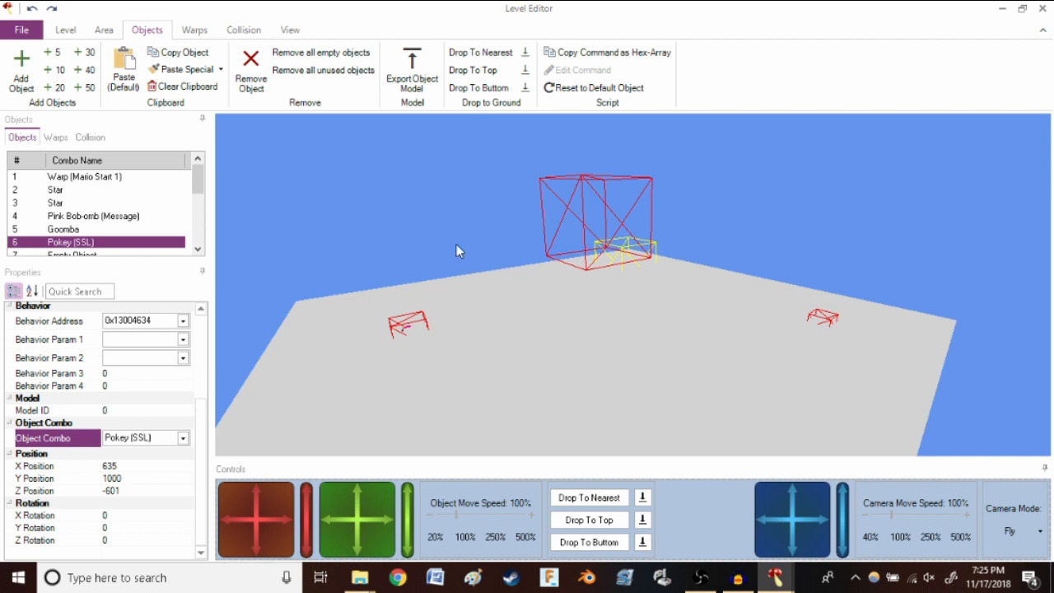
pyautogui.click(1041, 8)
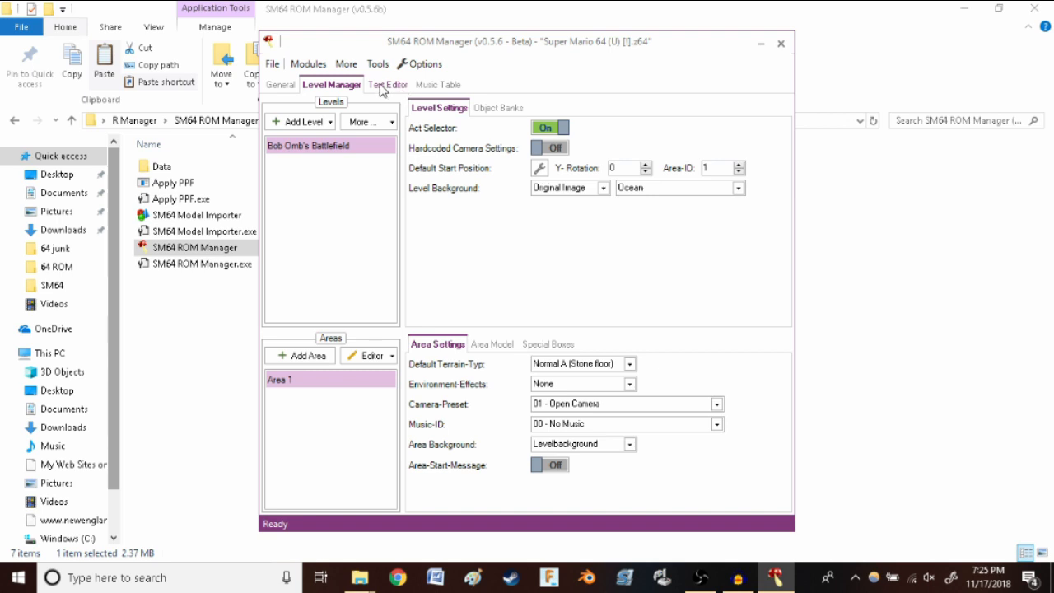
# Rename level 1 in the level names to "1 TUTORIAL LAND".
pyautogui.click(381, 86)
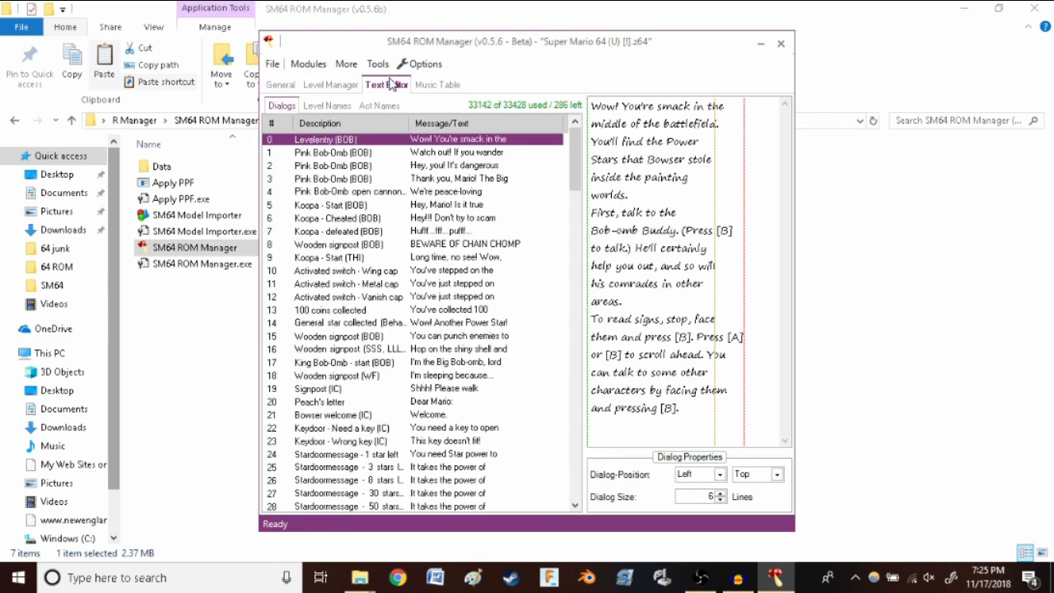
pyautogui.click(326, 105)
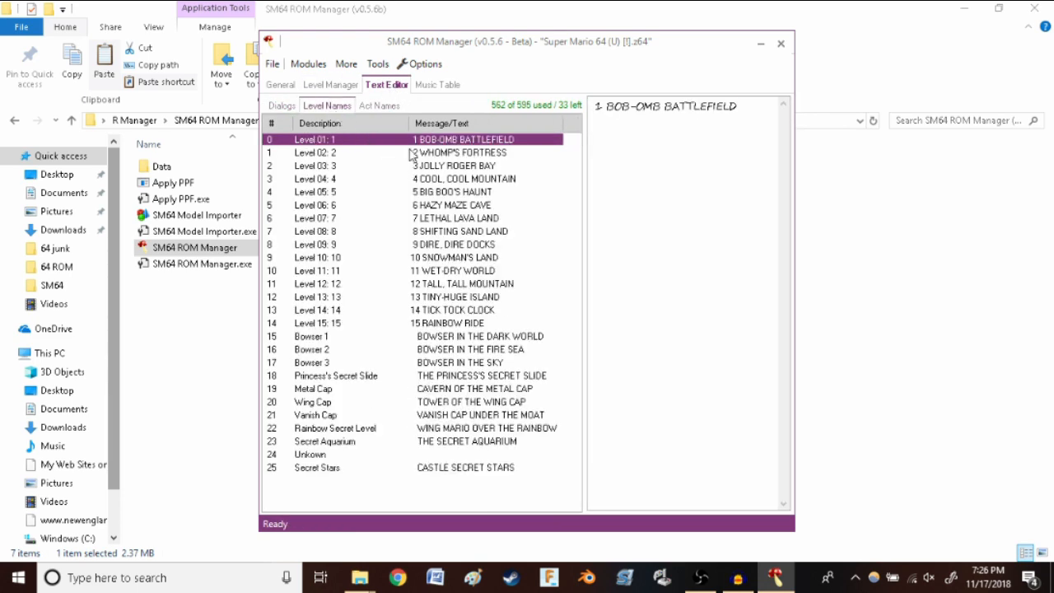
pyautogui.moveTo(746, 107); pyautogui.dragTo(609, 105)
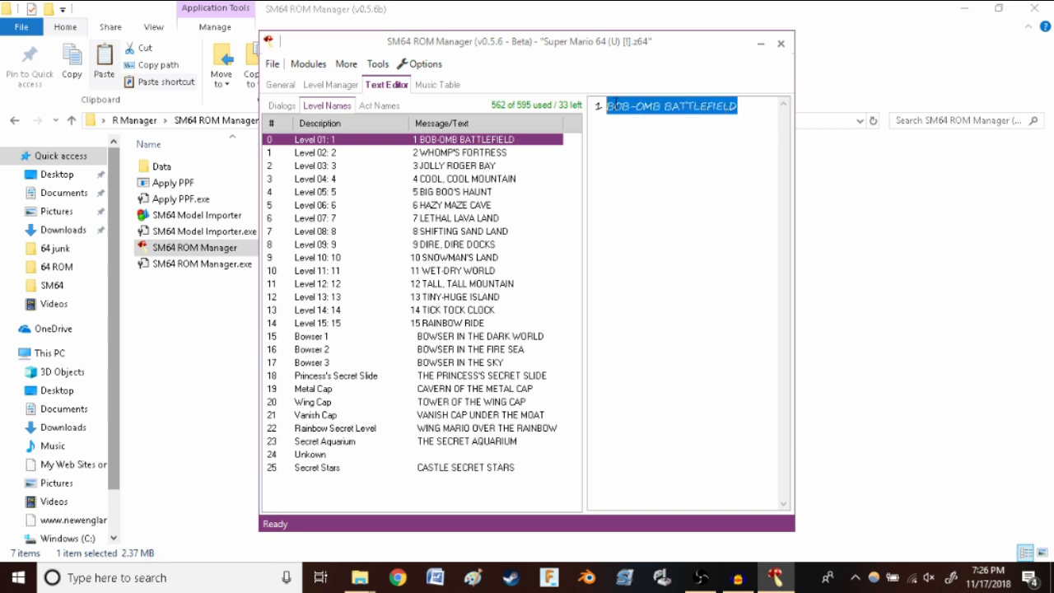
pyautogui.write('TUT')
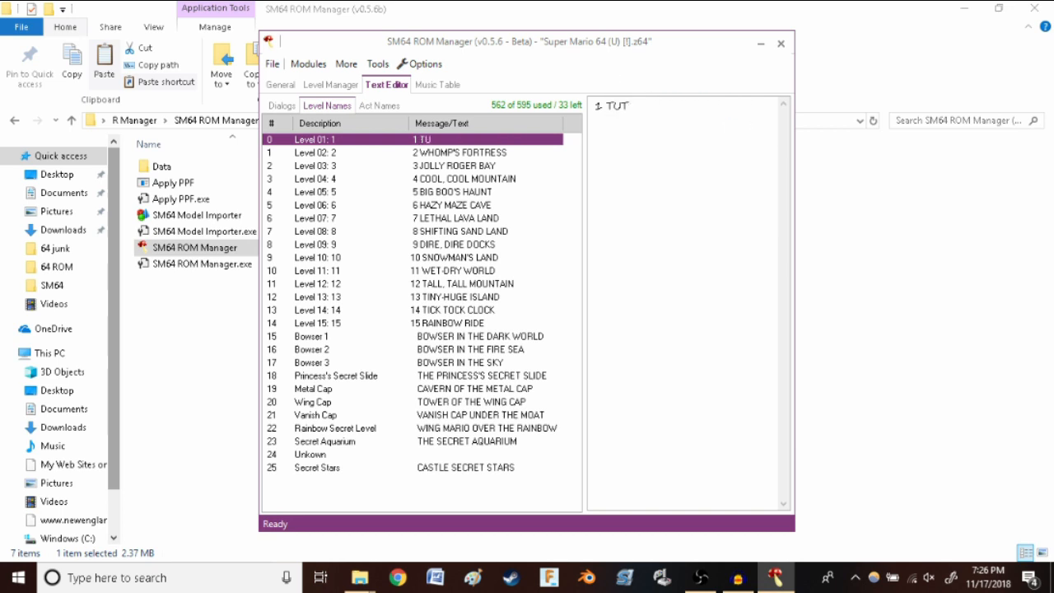
pyautogui.write('ORIAL LAN')
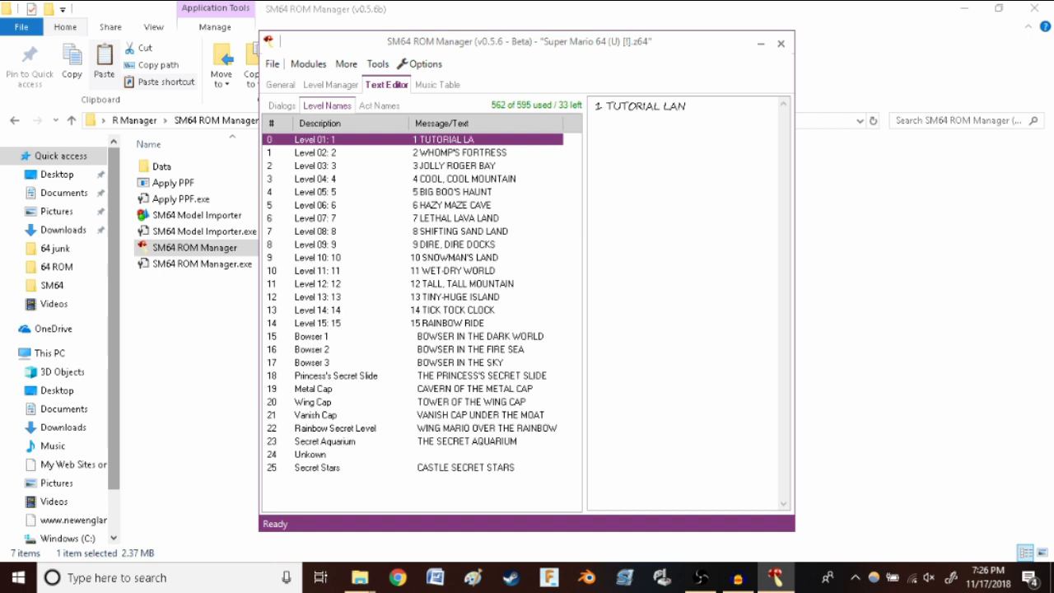
pyautogui.write('D')
# Replace the act name of Level 01, Star 1 with "E" and save the ROM.
pyautogui.click(380, 106)
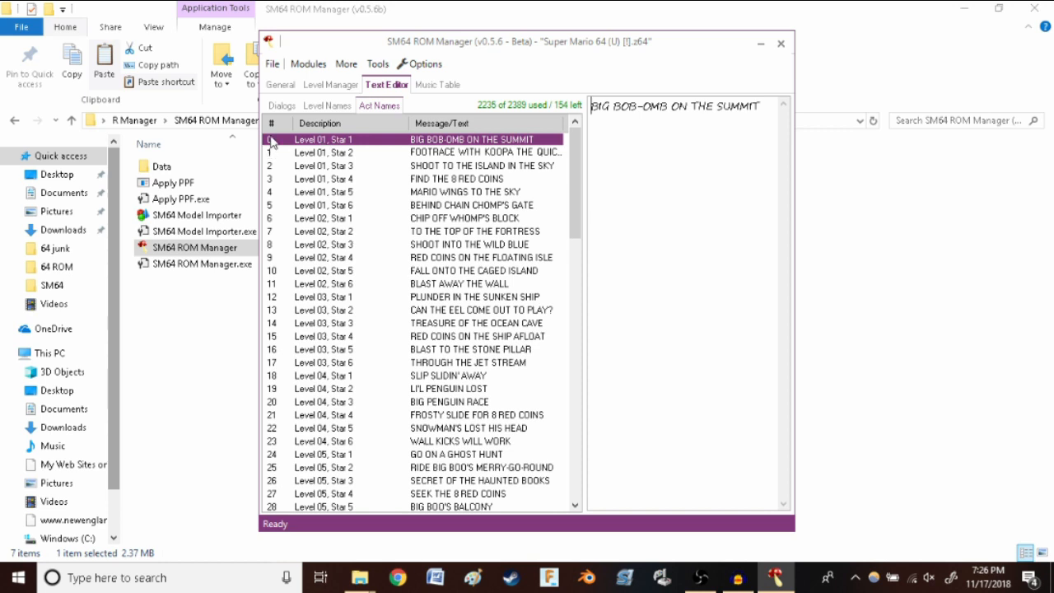
pyautogui.click(715, 106)
pyautogui.moveTo(771, 108); pyautogui.dragTo(592, 115)
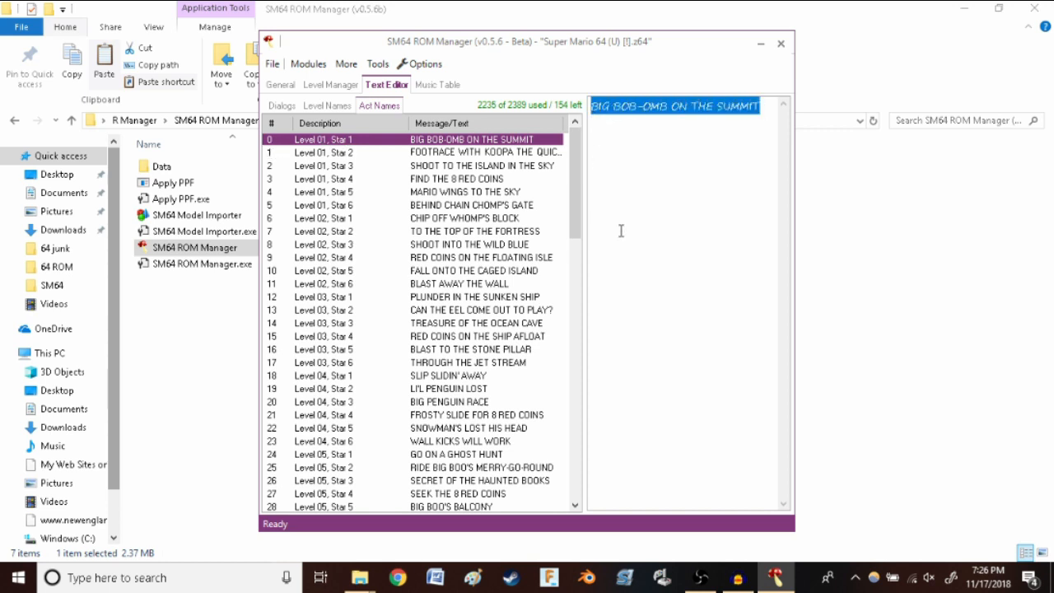
pyautogui.press('BackSpace')
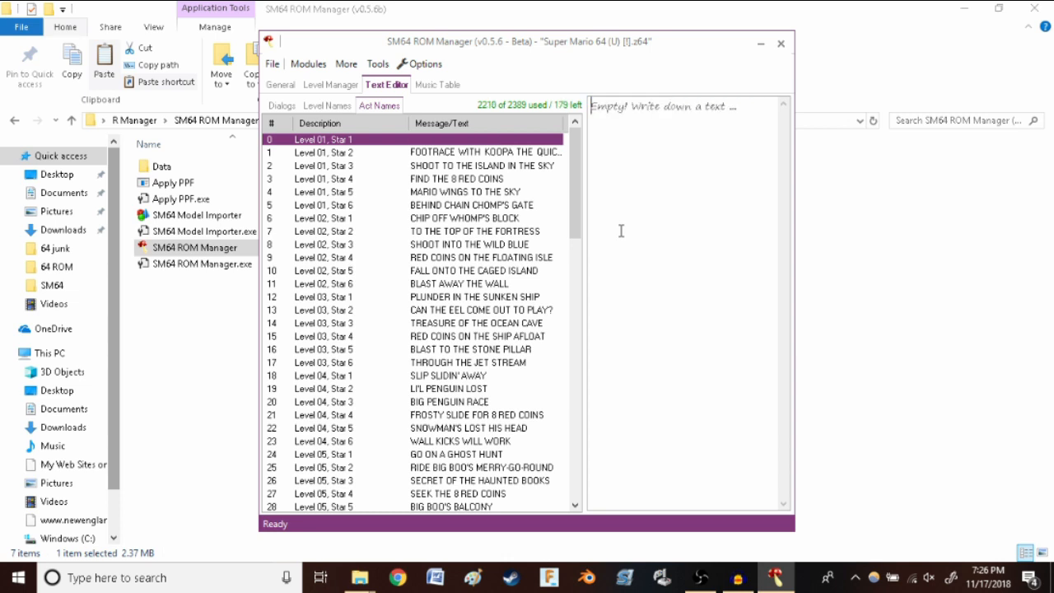
pyautogui.write('E')
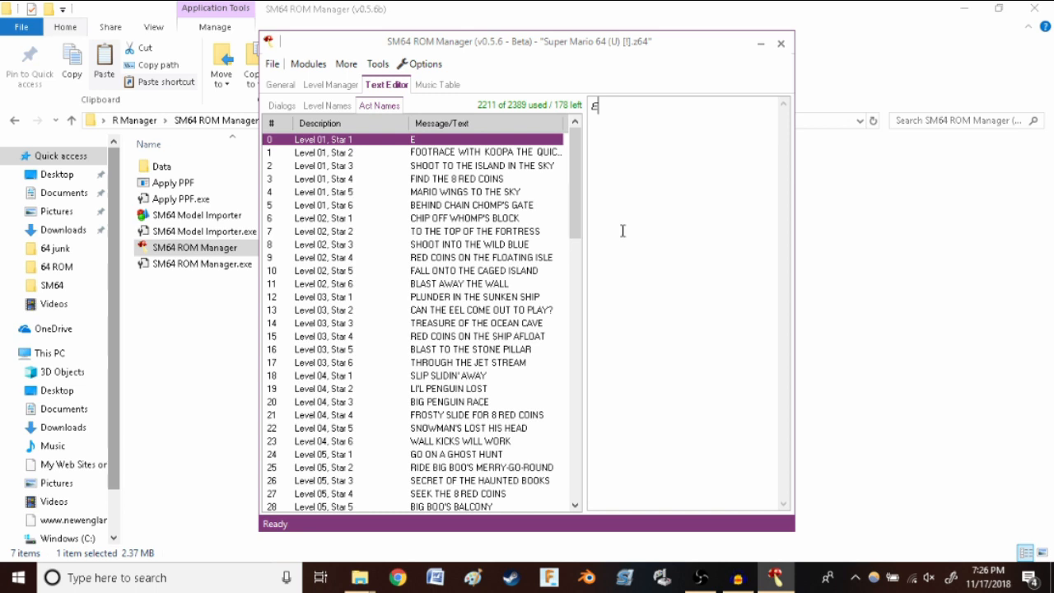
pyautogui.click(272, 64)
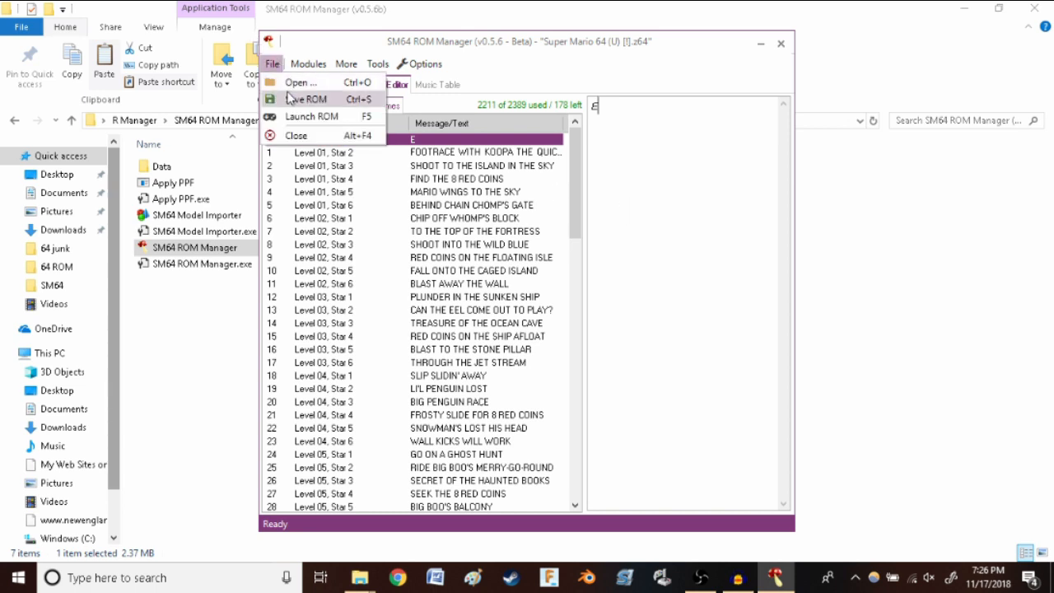
pyautogui.click(294, 99)
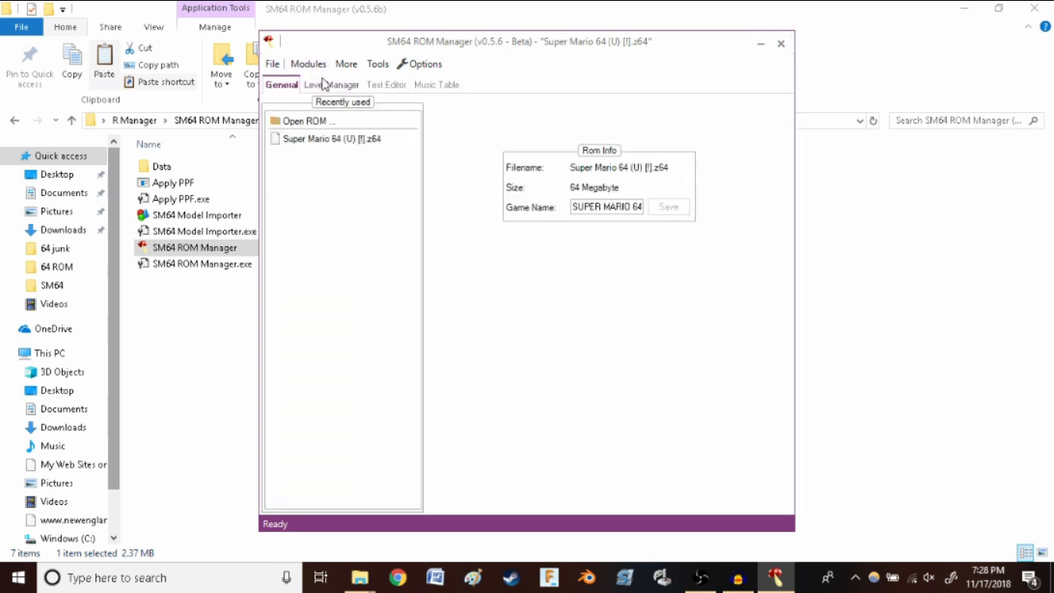
# Reopen Area 1 of Bob Omb's Battlefield in the level editor.
pyautogui.click(324, 85)
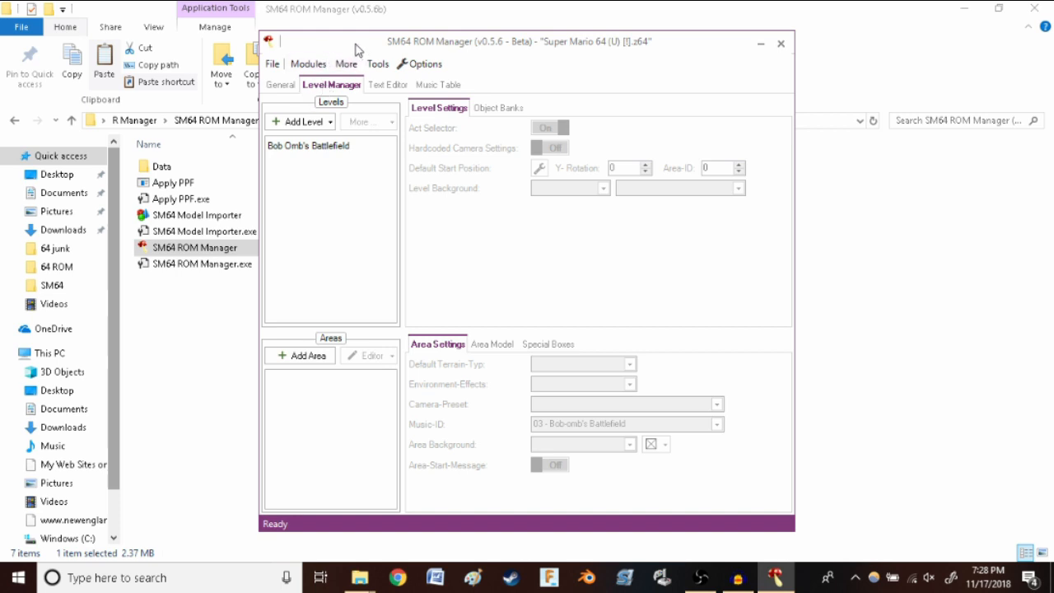
pyautogui.click(317, 145)
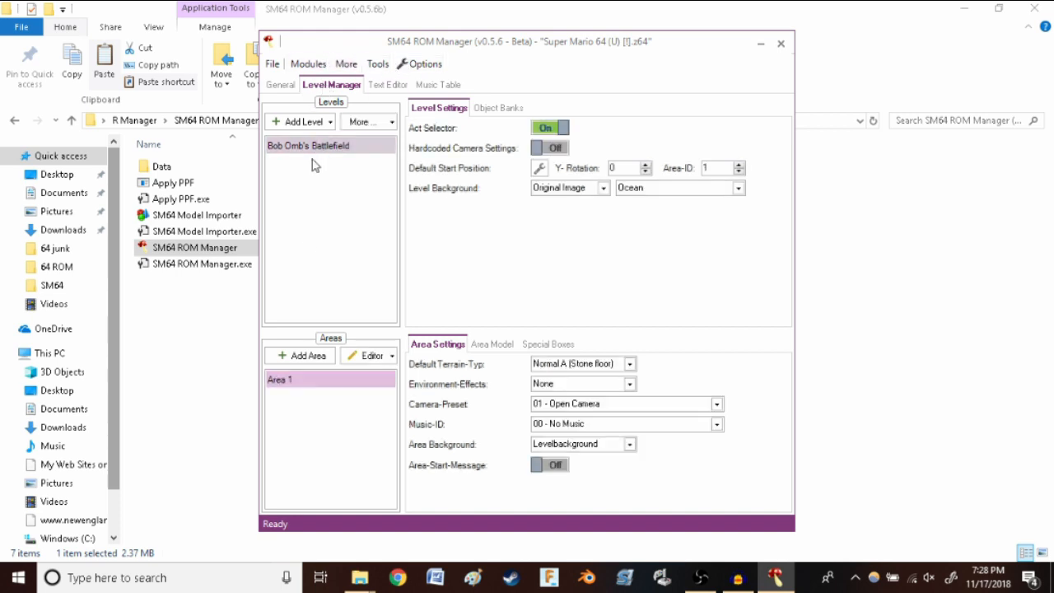
pyautogui.click(371, 354)
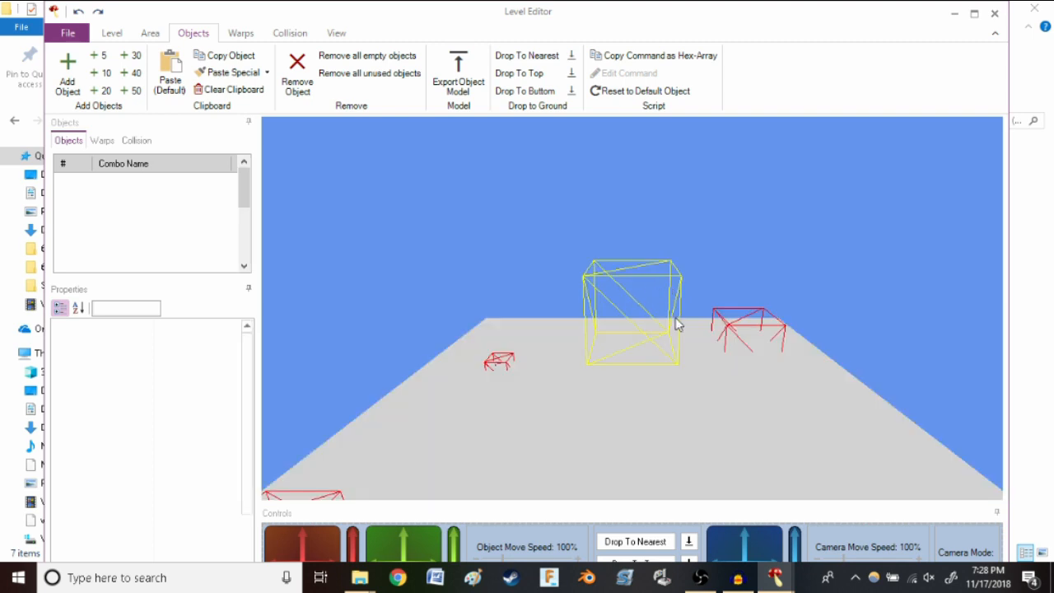
# Enable the Pokey for all acts and select the pink Bob-omb to check its act settings.
pyautogui.click(745, 334)
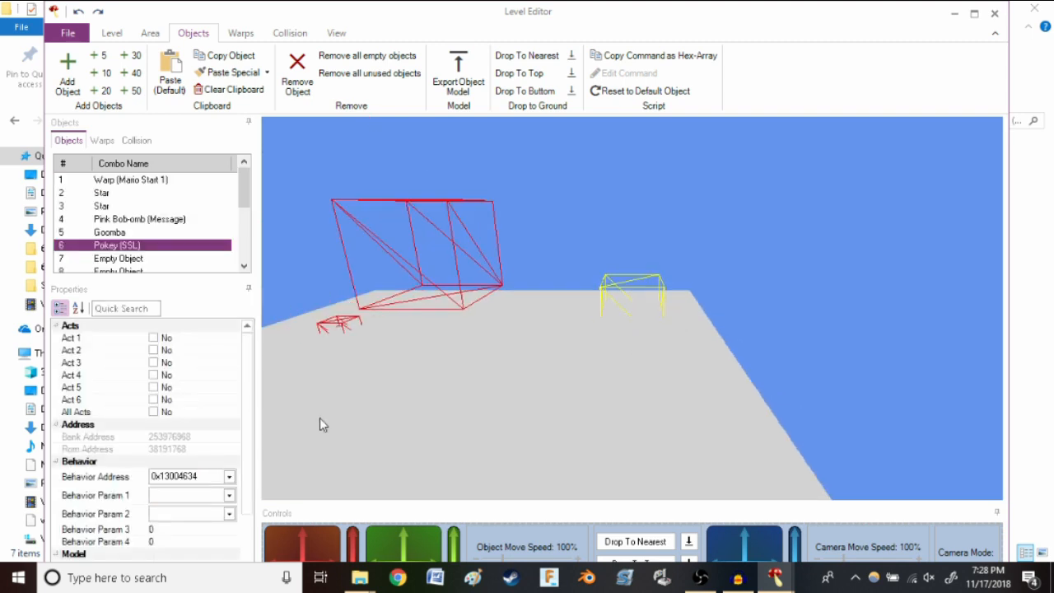
pyautogui.click(154, 412)
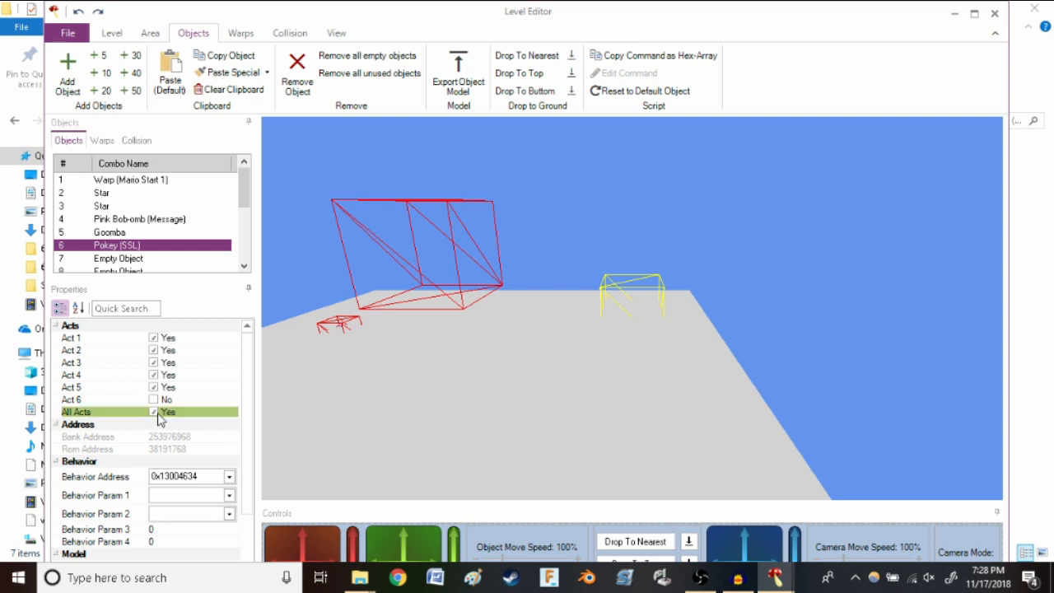
pyautogui.click(343, 322)
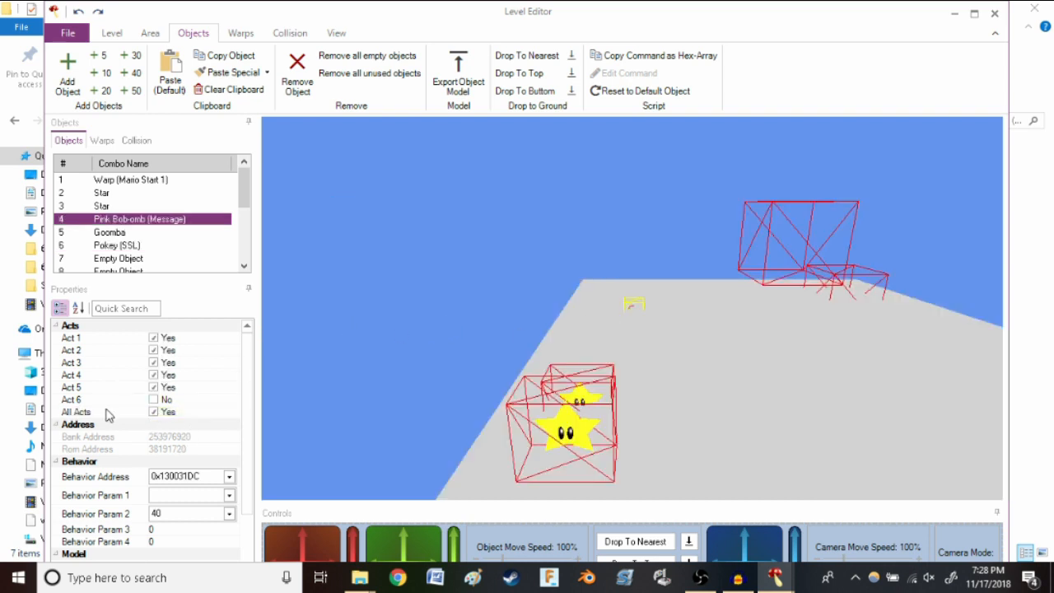
# Enable the Goomba for all acts.
pyautogui.scroll(-3, 828, 406)
pyautogui.click(938, 375)
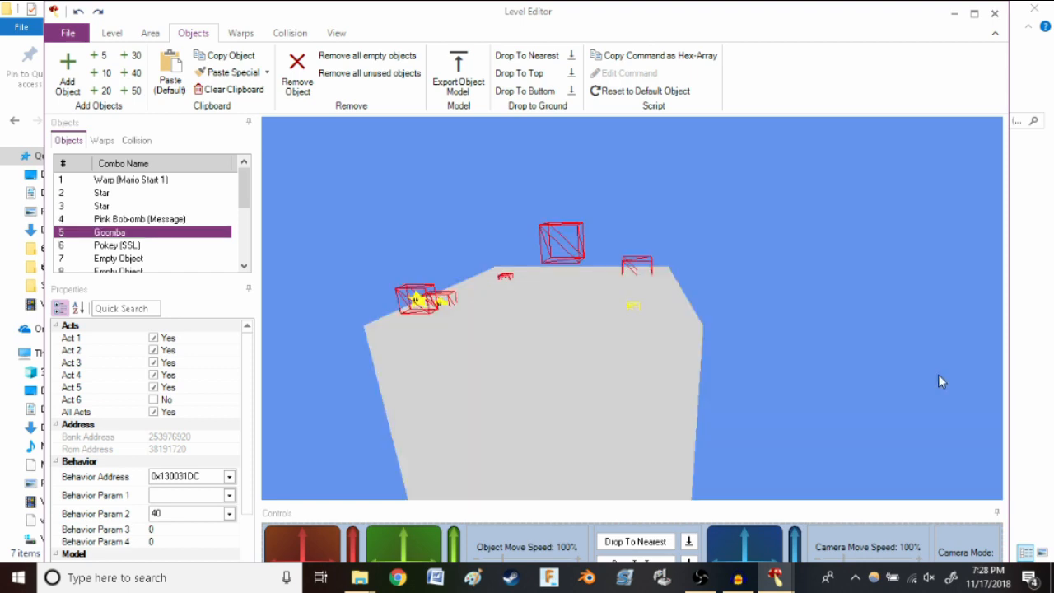
pyautogui.click(153, 412)
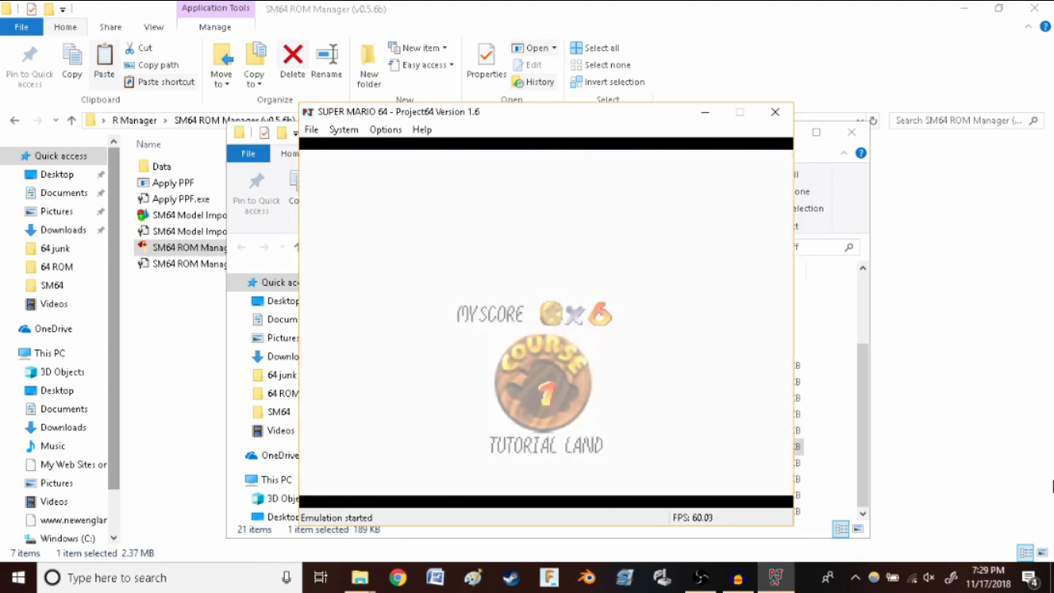
# Look through the Course 1 act names in the emulator, start the level, and close the emulator.
pyautogui.press('Right')
pyautogui.press('Left')
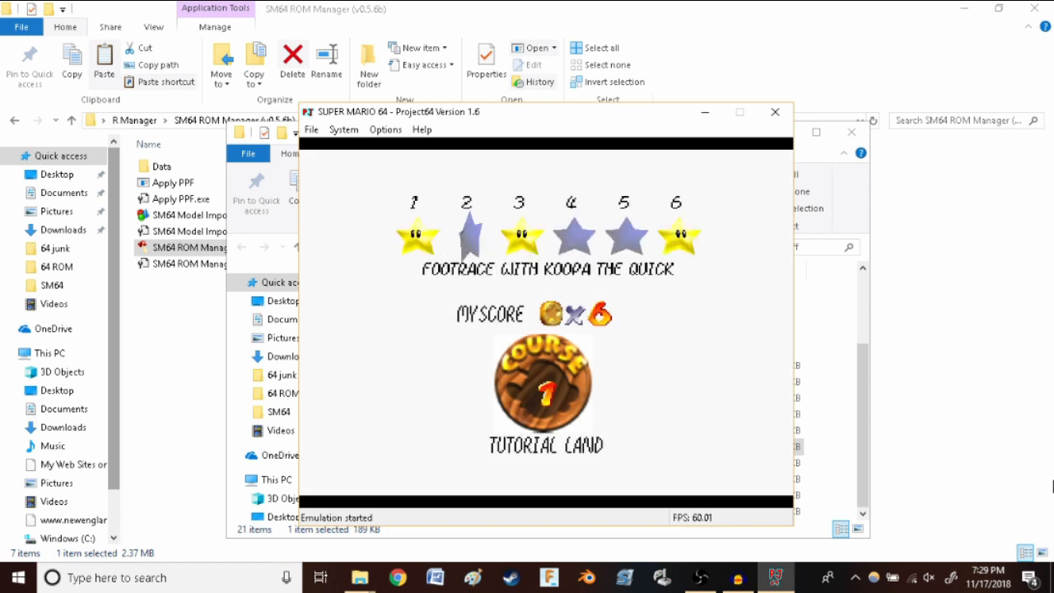
pyautogui.press('x')
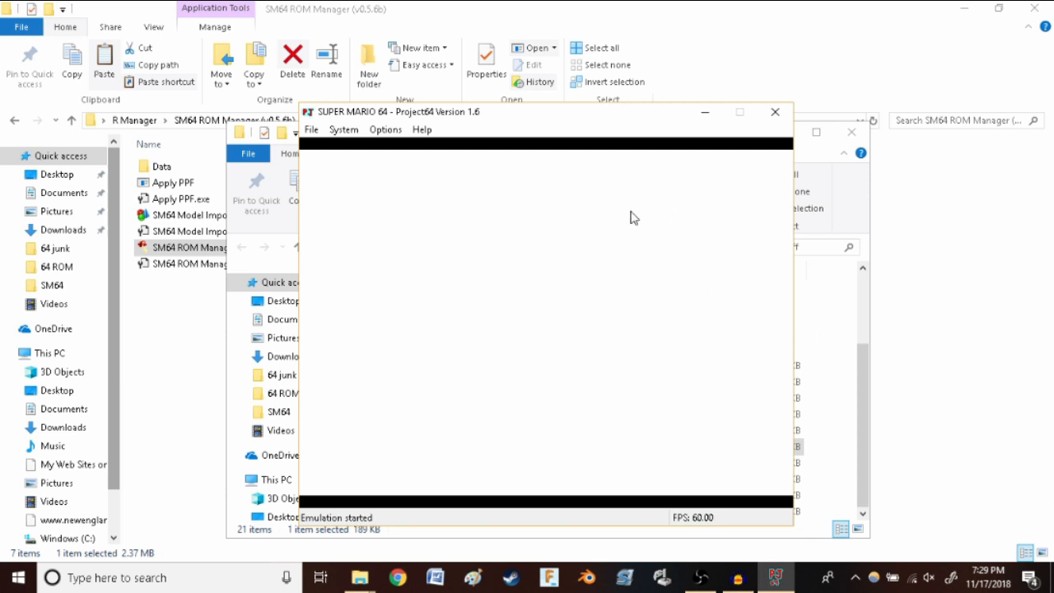
pyautogui.click(774, 111)
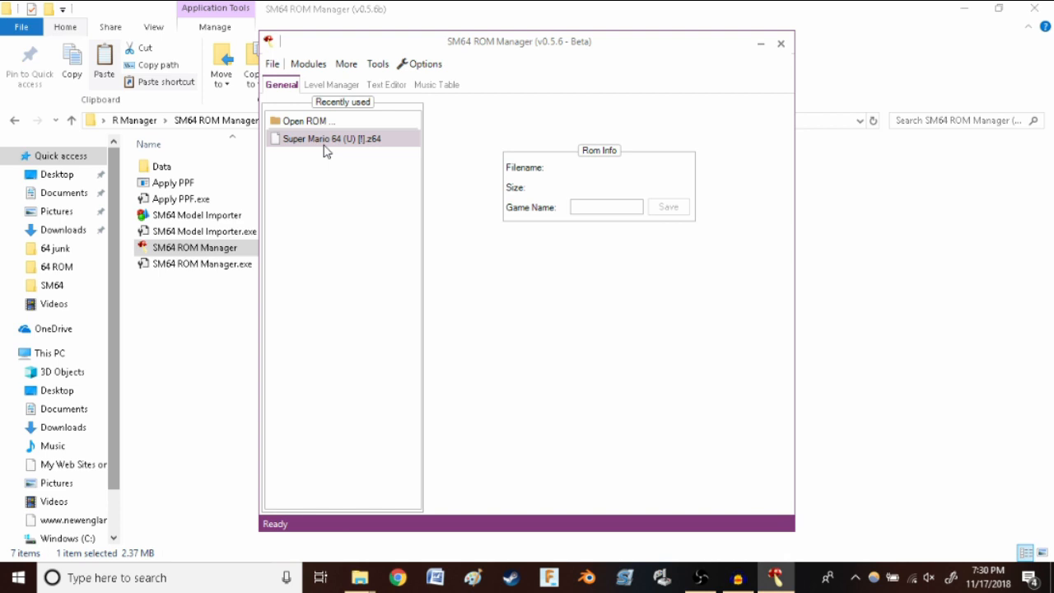
# Reopen the Super Mario 64 ROM in SM64 ROM Manager and select Bob Omb's Battlefield for editing.
pyautogui.click(316, 144)
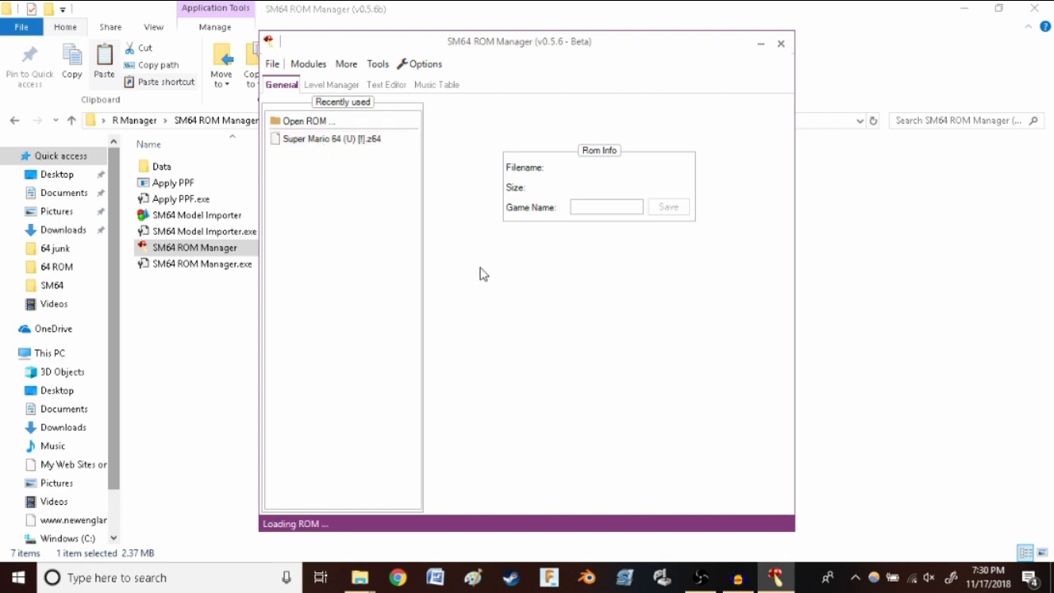
pyautogui.click(332, 85)
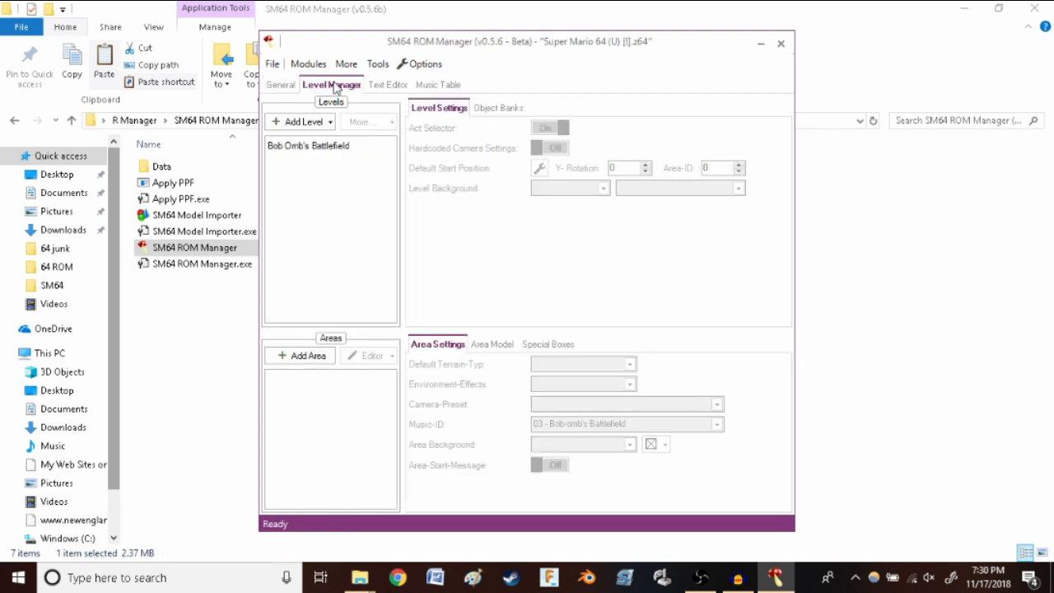
pyautogui.click(320, 148)
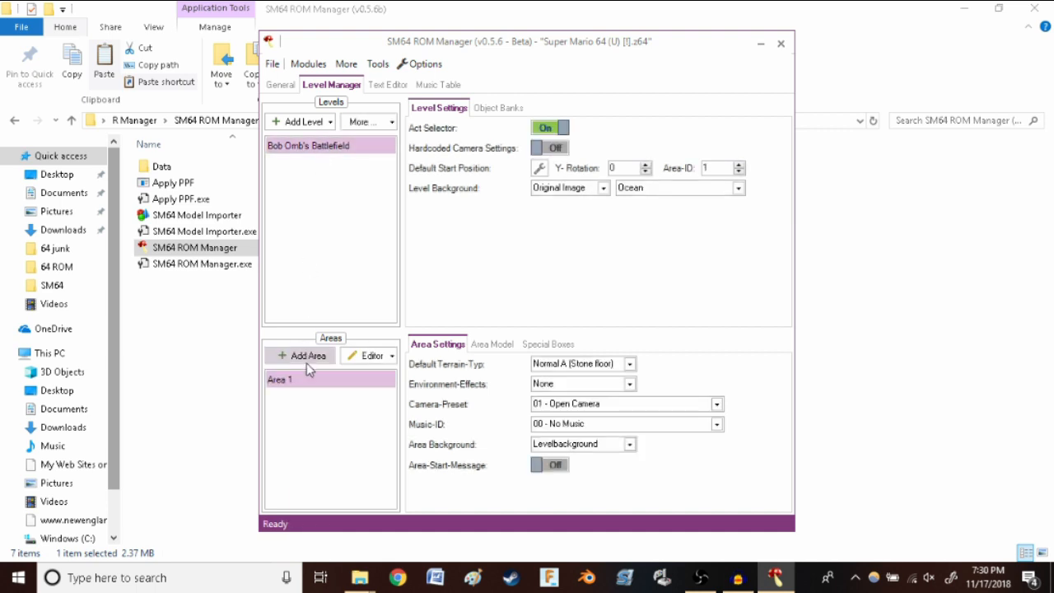
# Inspect the Pokey's properties in the level editor for Area 1, then close the editor.
pyautogui.click(364, 355)
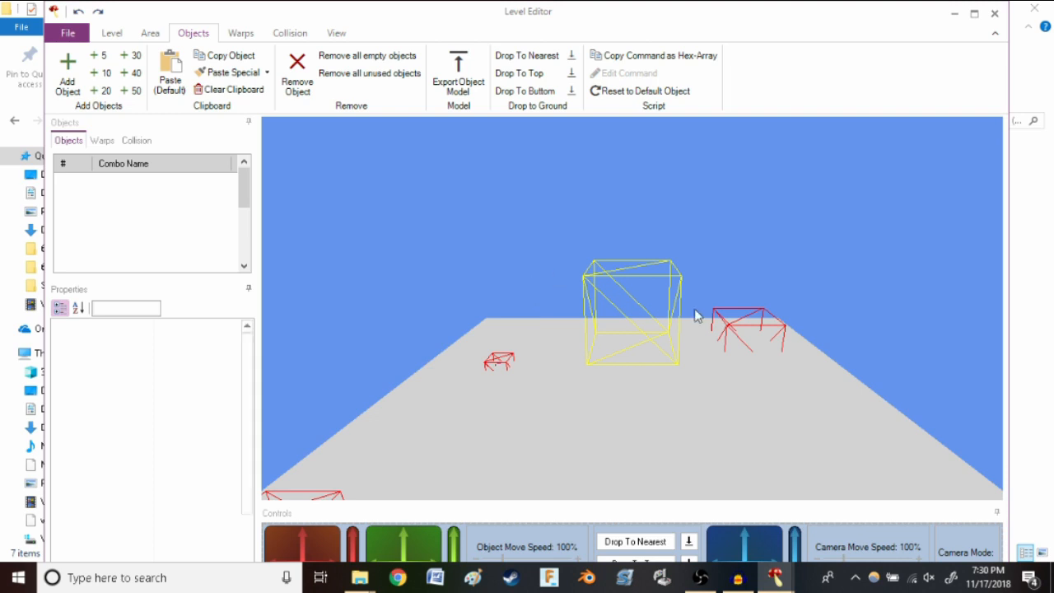
pyautogui.click(768, 344)
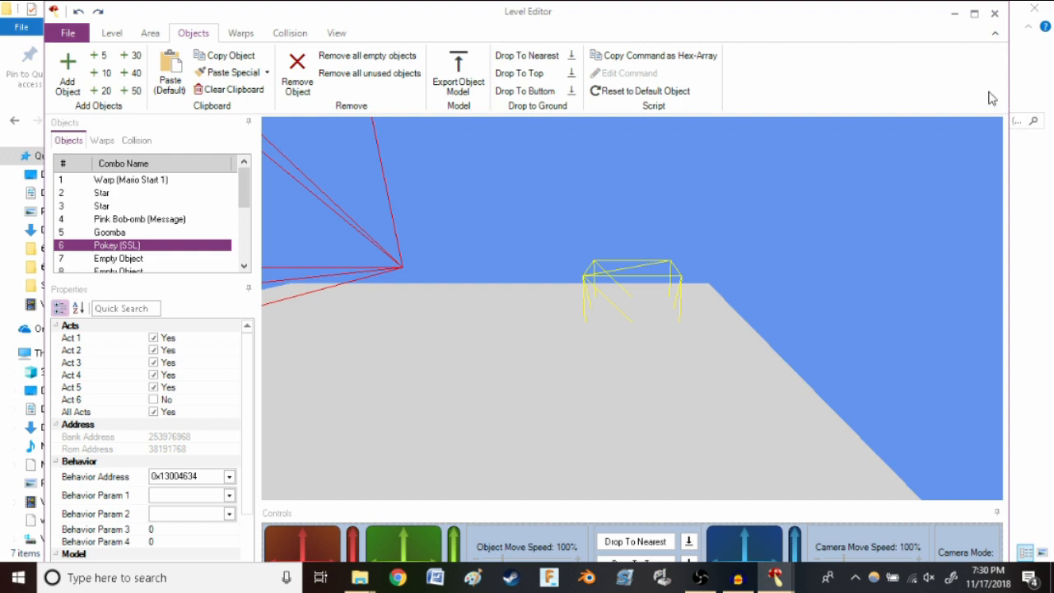
pyautogui.click(994, 14)
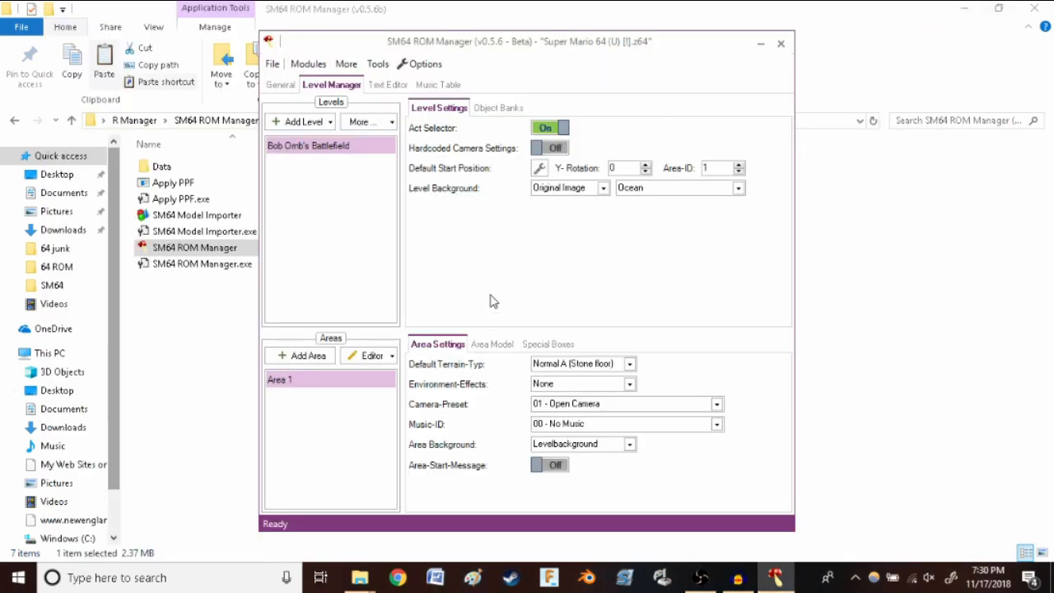
# Assign Desert Objects to object bank 0x0C of Bob Omb's Battlefield so the level can load the Pokey.
pyautogui.click(503, 110)
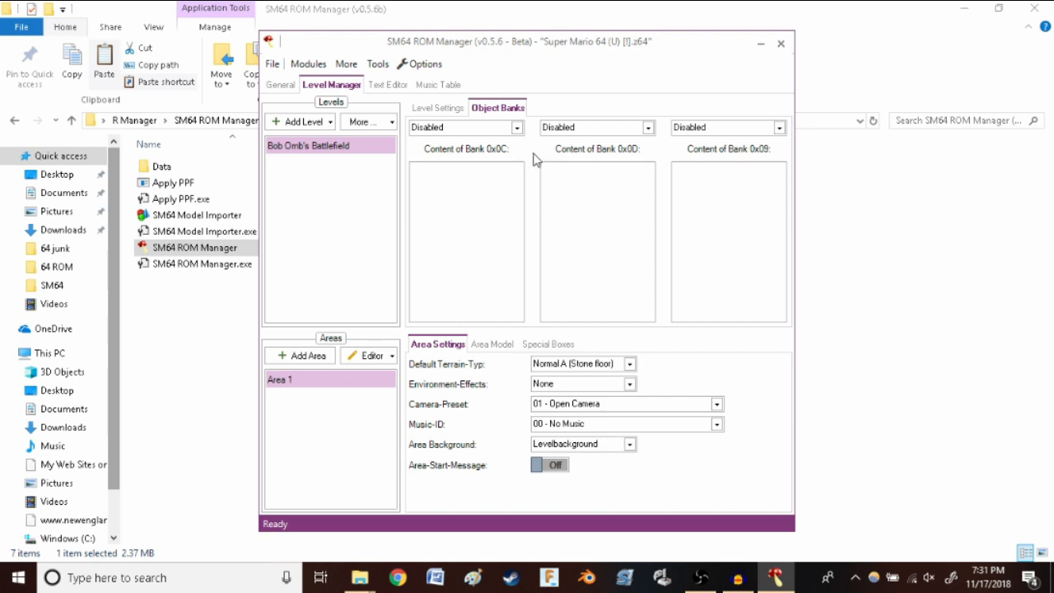
pyautogui.click(516, 127)
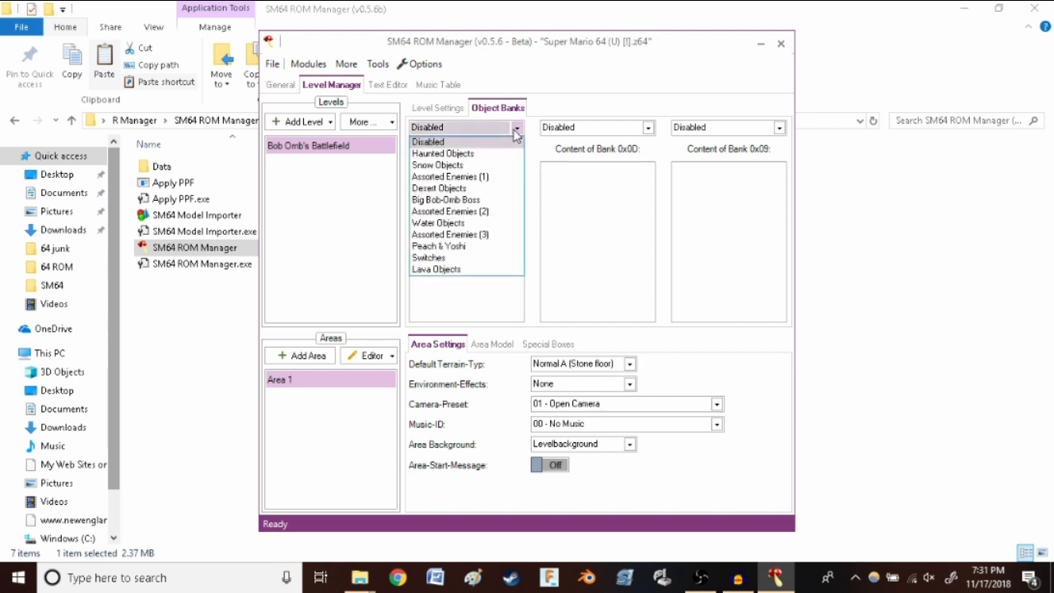
pyautogui.click(463, 189)
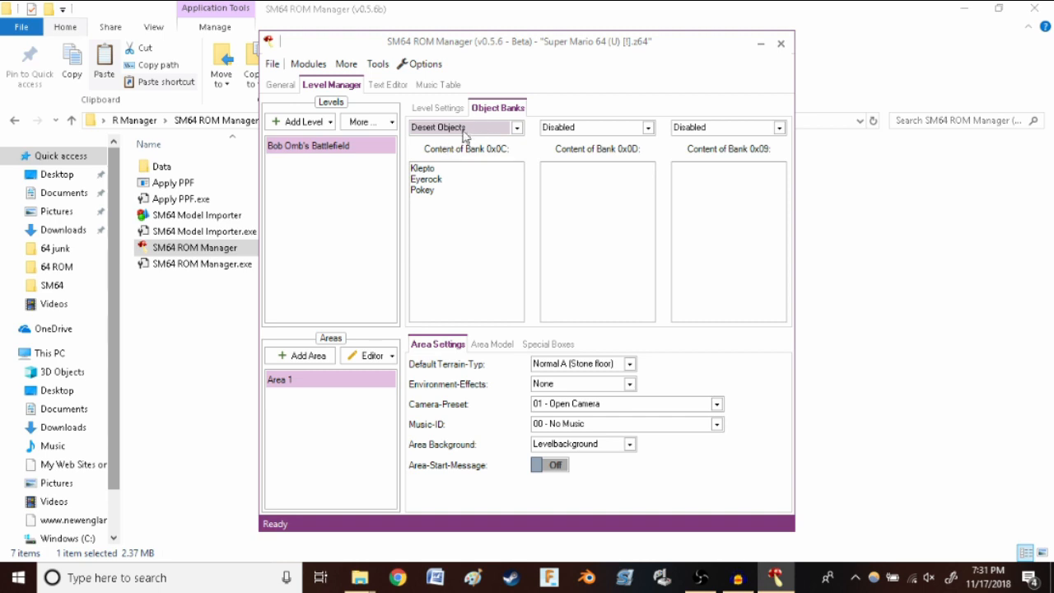
pyautogui.click(424, 189)
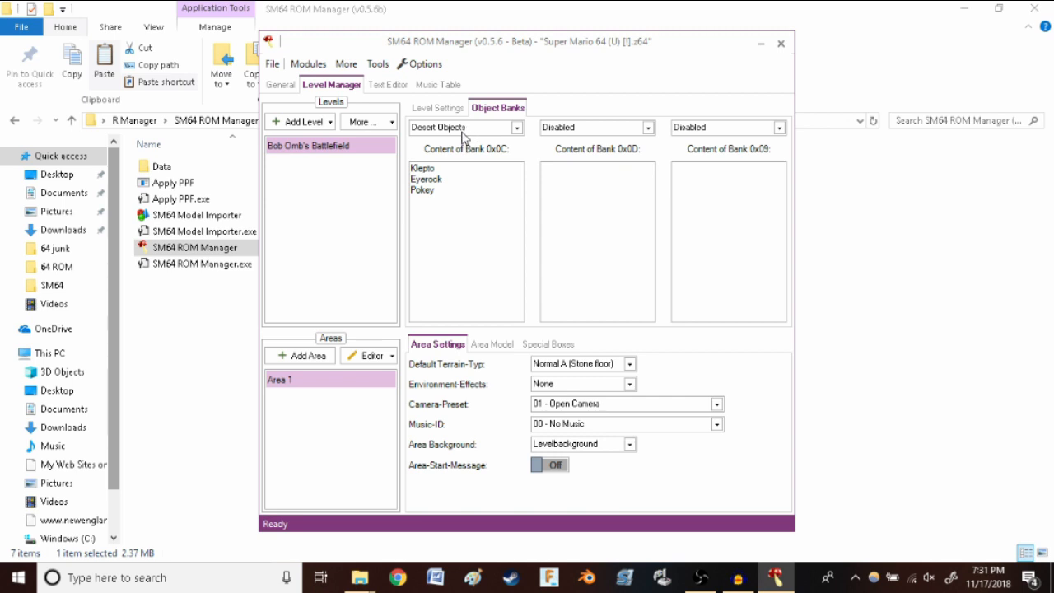
# Try Ground Enemies in object bank 0x0D, check the choices for bank 0x09, and return bank 0x0D to Disabled.
pyautogui.click(604, 130)
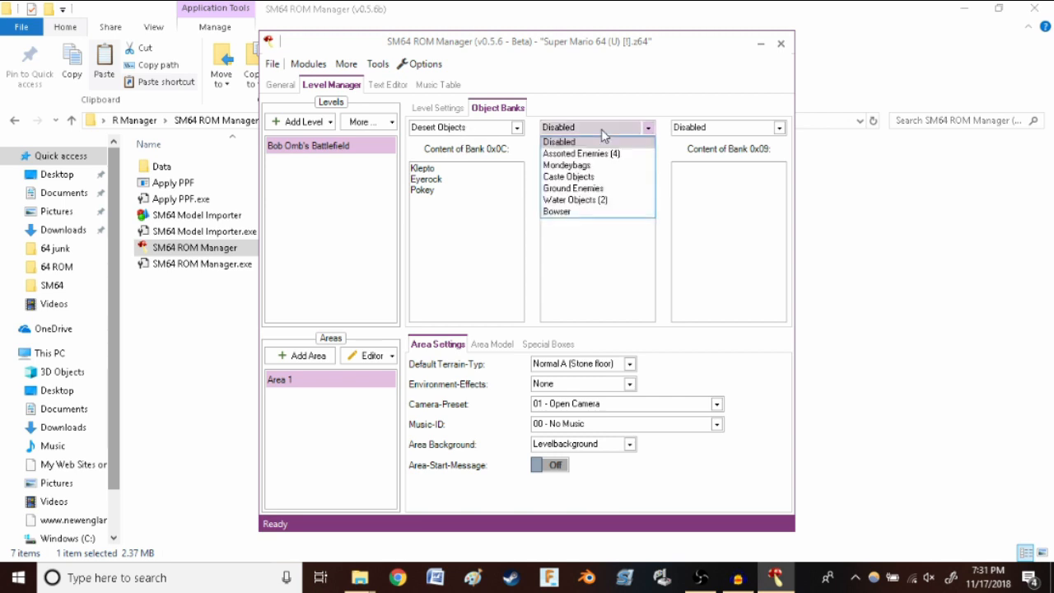
pyautogui.click(589, 187)
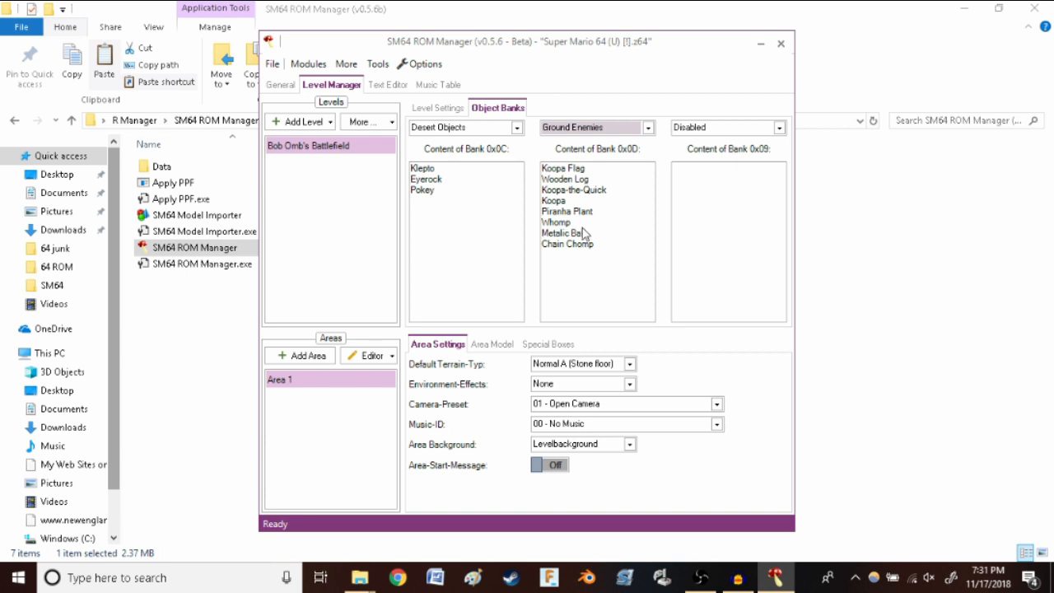
pyautogui.click(579, 127)
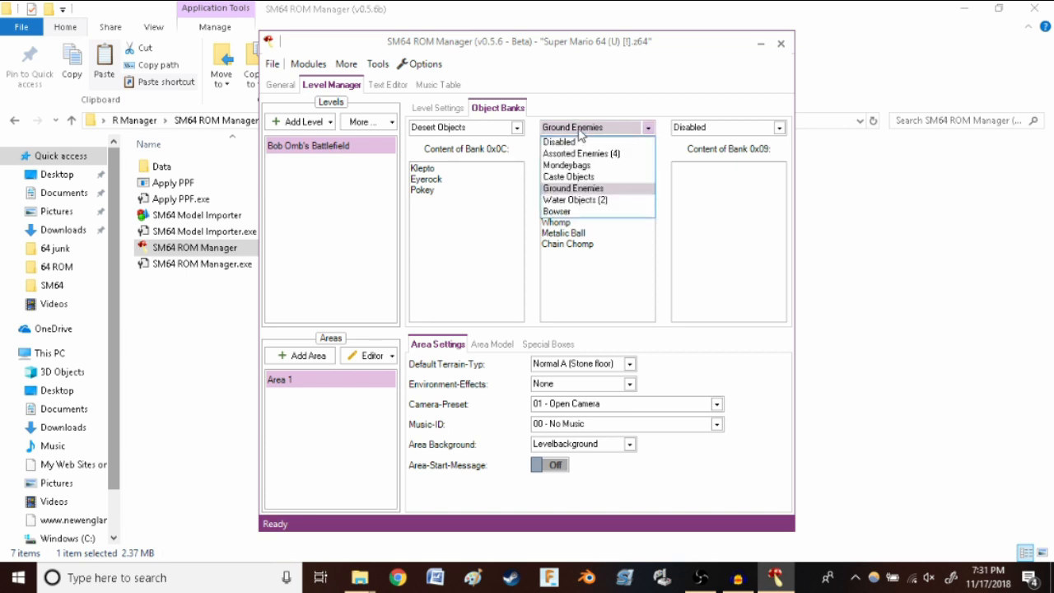
pyautogui.click(579, 134)
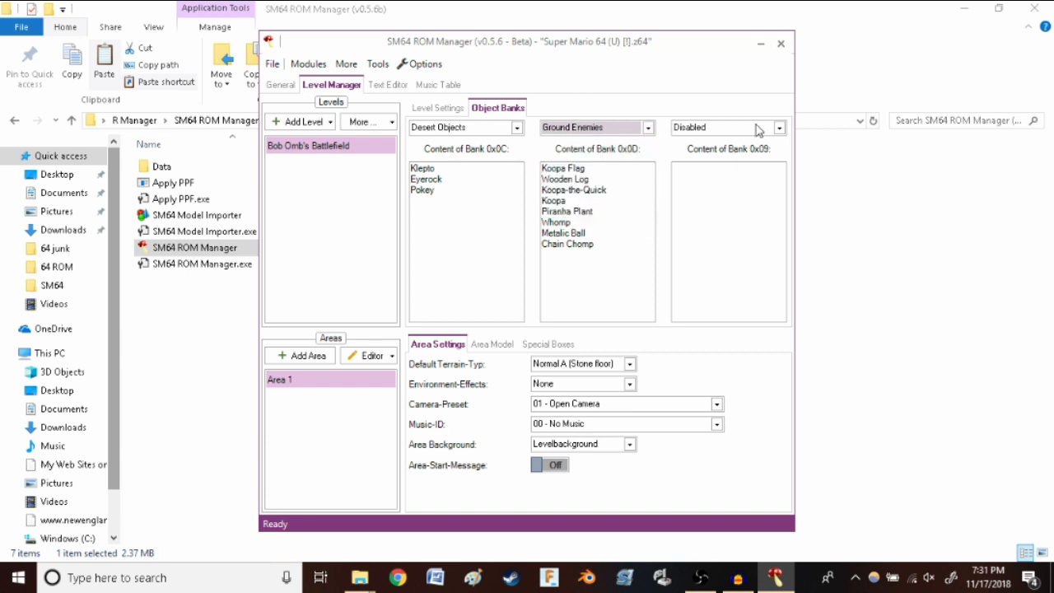
pyautogui.click(728, 134)
pyautogui.click(727, 132)
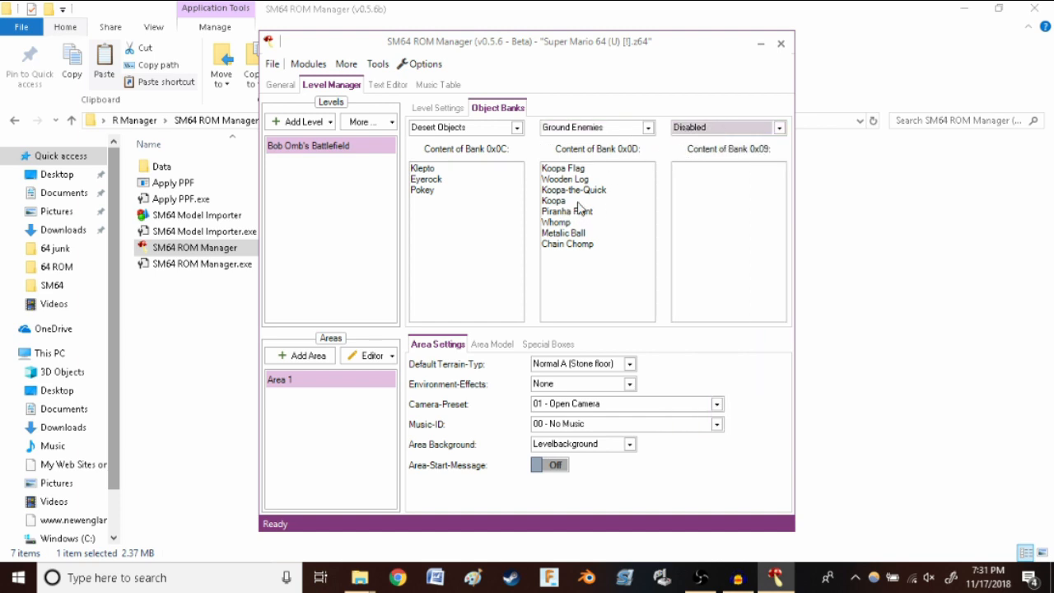
pyautogui.click(587, 131)
pyautogui.click(585, 143)
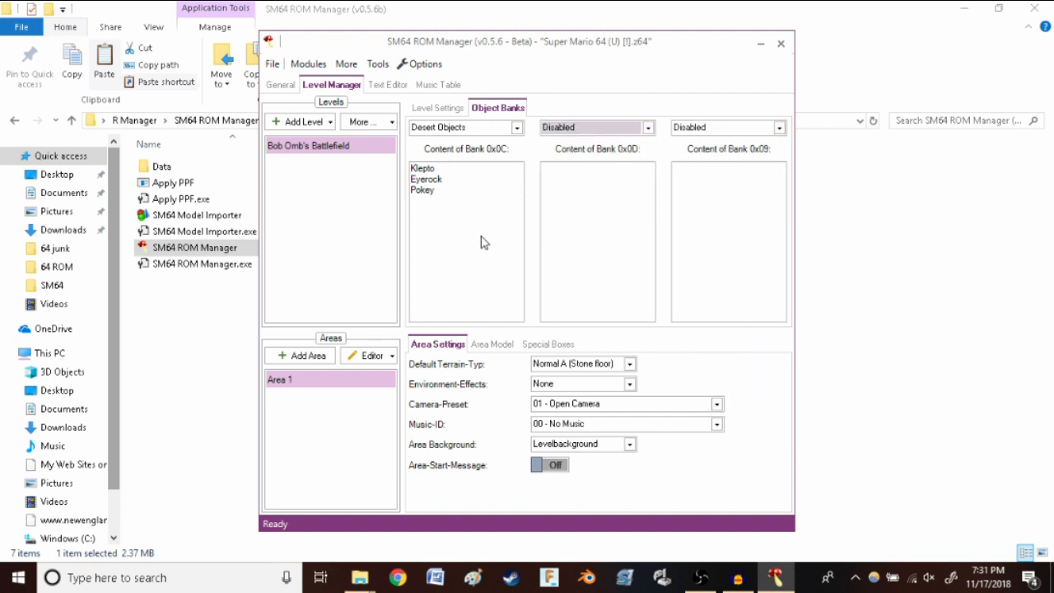
# Launch the edited ROM in the emulator and close the ROM manager.
pyautogui.click(271, 64)
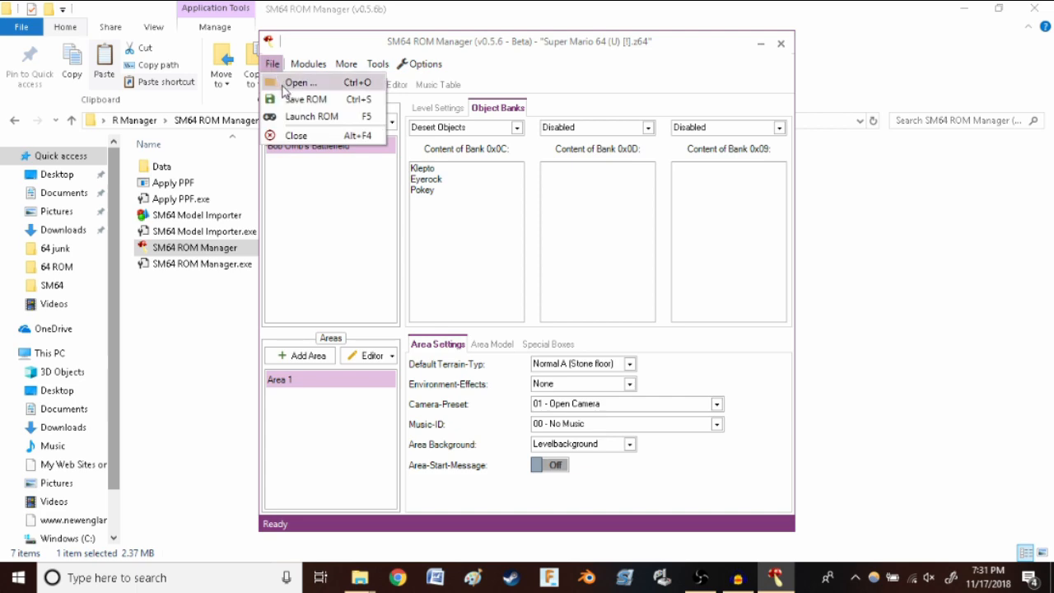
pyautogui.click(300, 116)
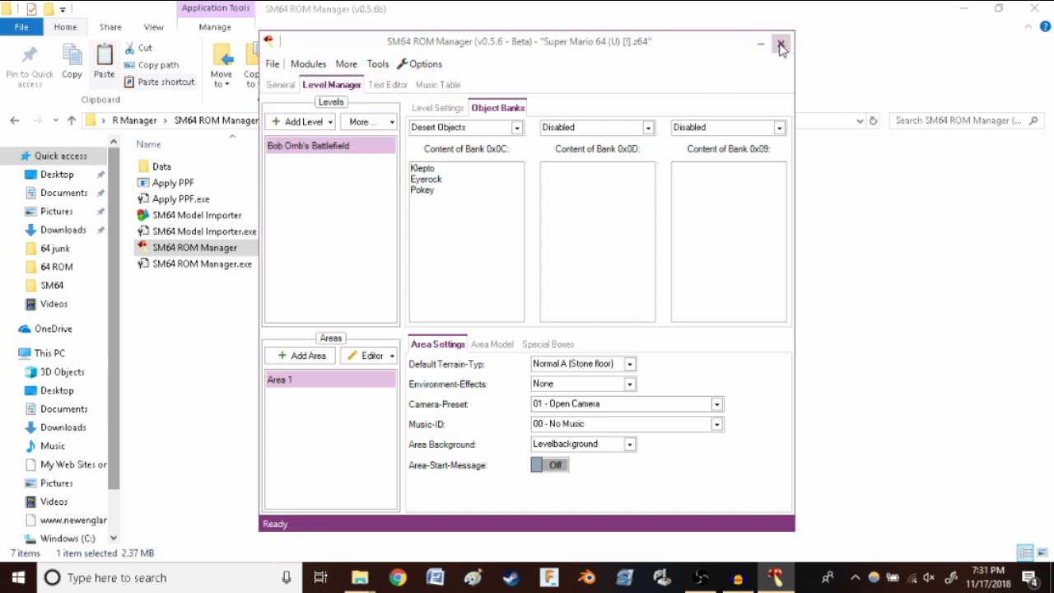
pyautogui.click(781, 43)
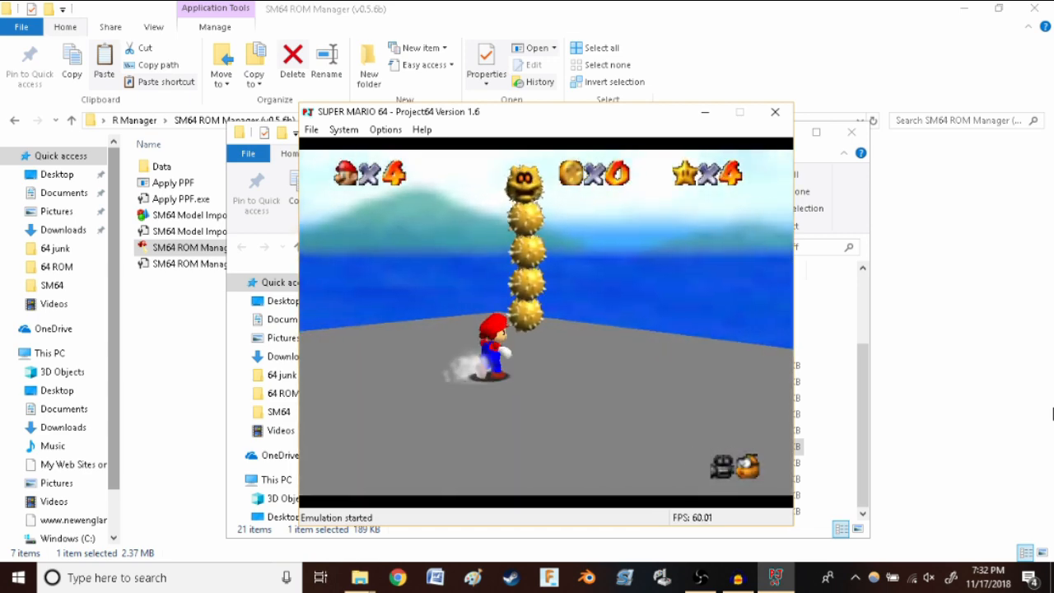
# Test the Goomba near the Pokey by jumping on it with Mario and collecting its coin.
pyautogui.press('Right')
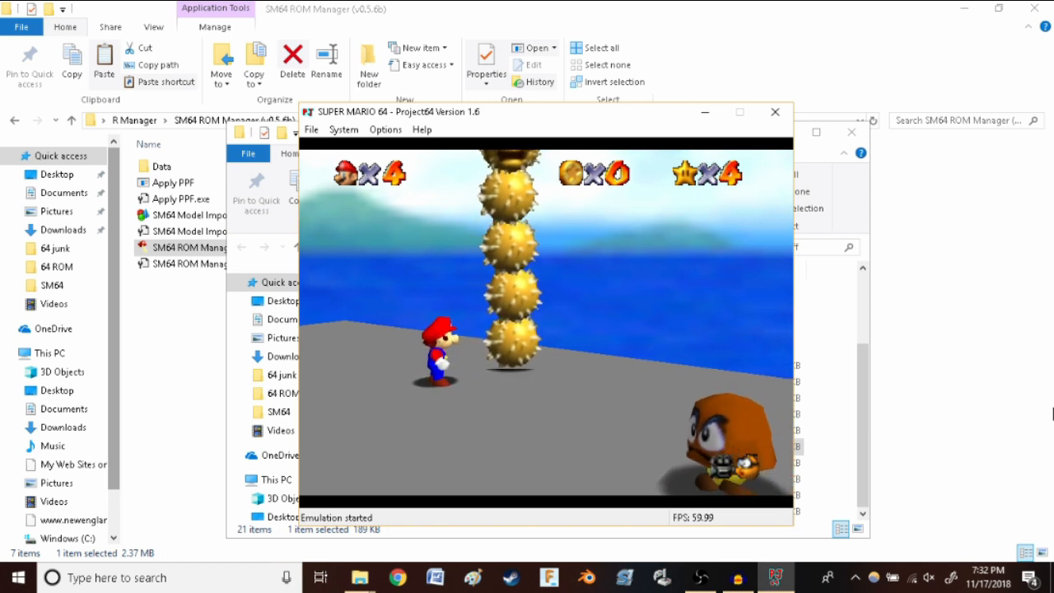
pyautogui.press('Down')
pyautogui.press('Right')
pyautogui.press('x')
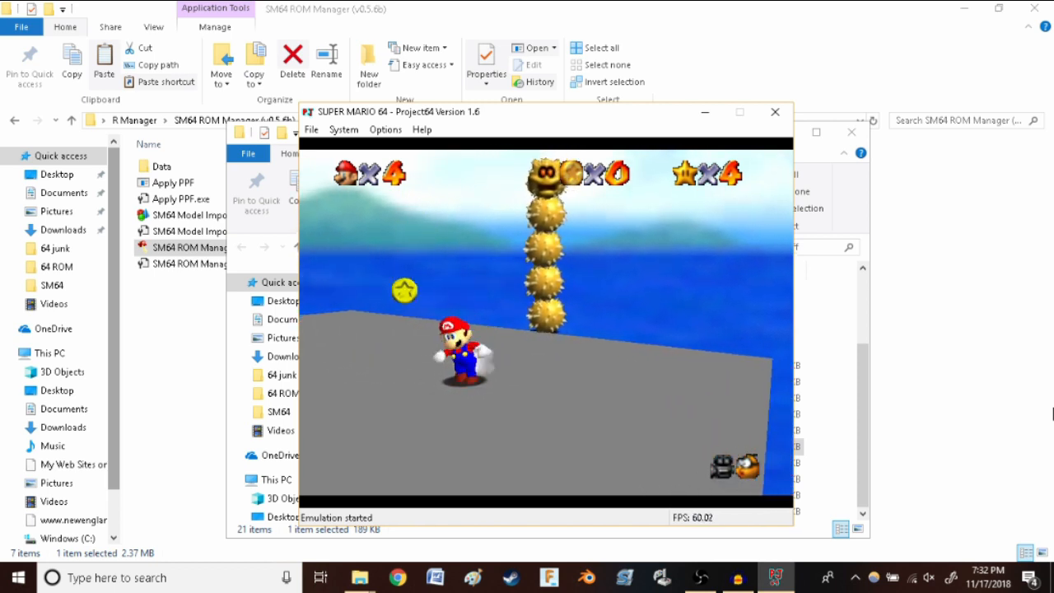
pyautogui.press('Up')
pyautogui.press('Right')
pyautogui.press('Down')
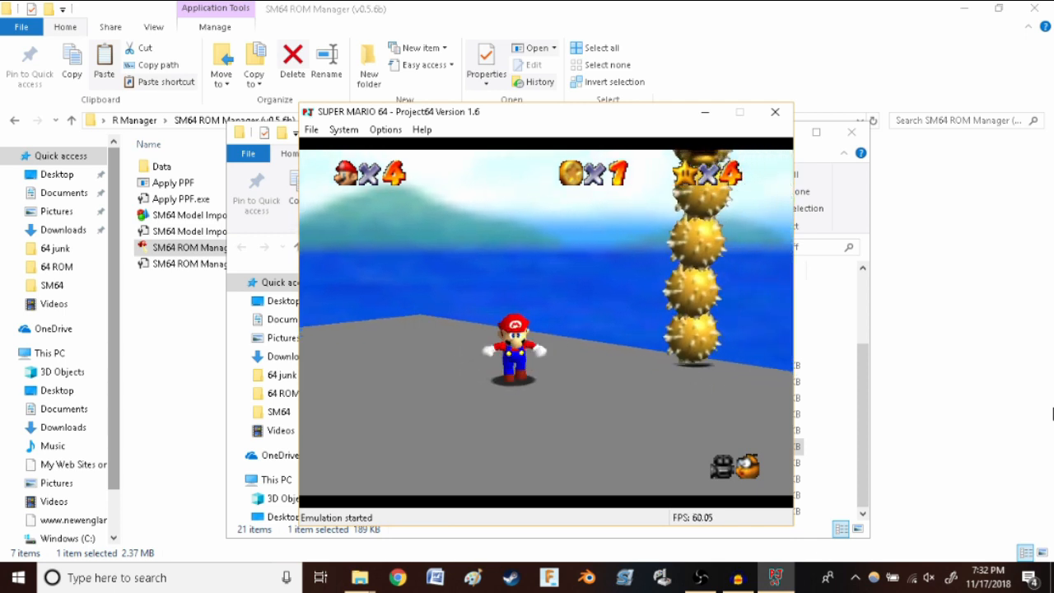
# Run Mario around the Pokey to the pink Bob-omb and test interacting with it.
pyautogui.press('Right')
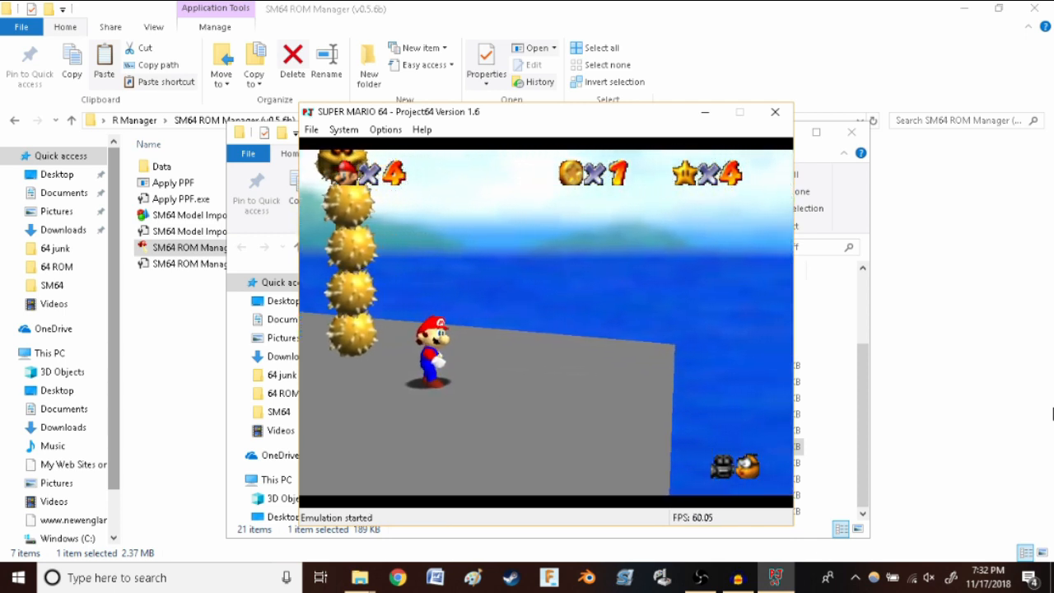
pyautogui.press('Left')
pyautogui.press('Left')
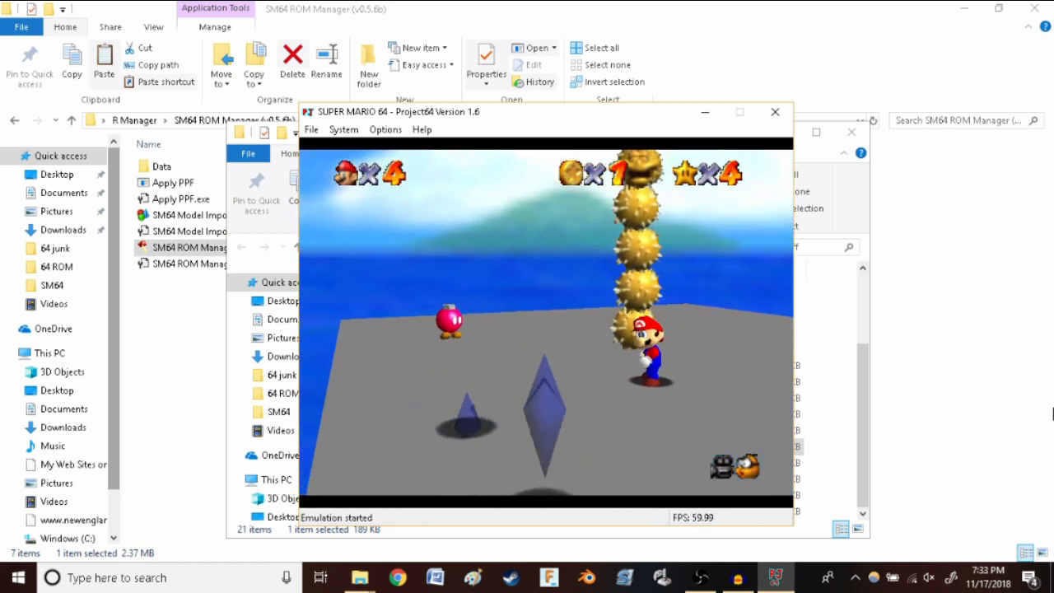
pyautogui.press('Left')
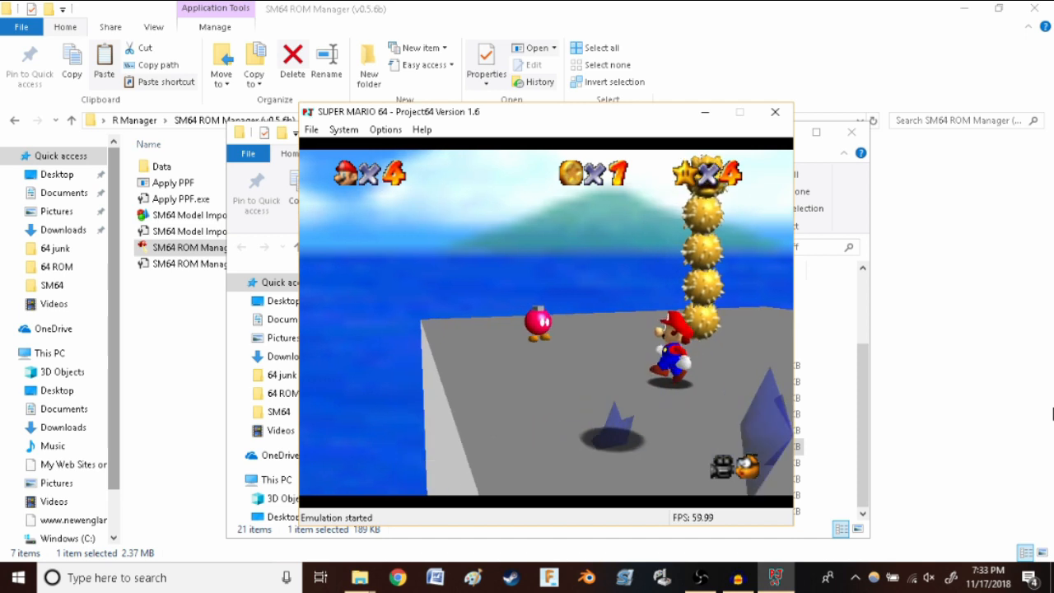
pyautogui.press('Left')
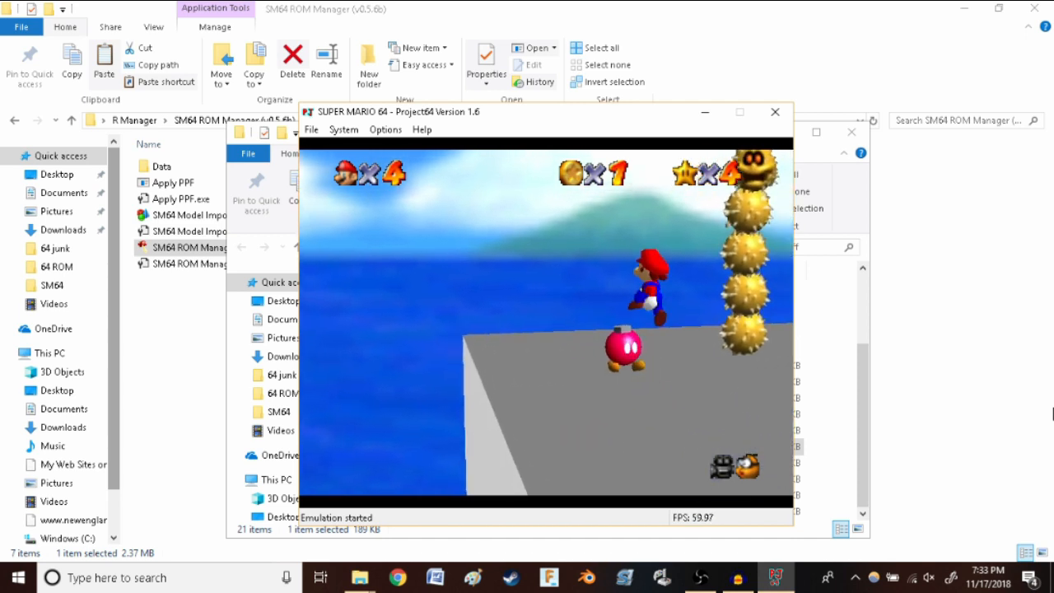
pyautogui.press('c')
pyautogui.press('c')
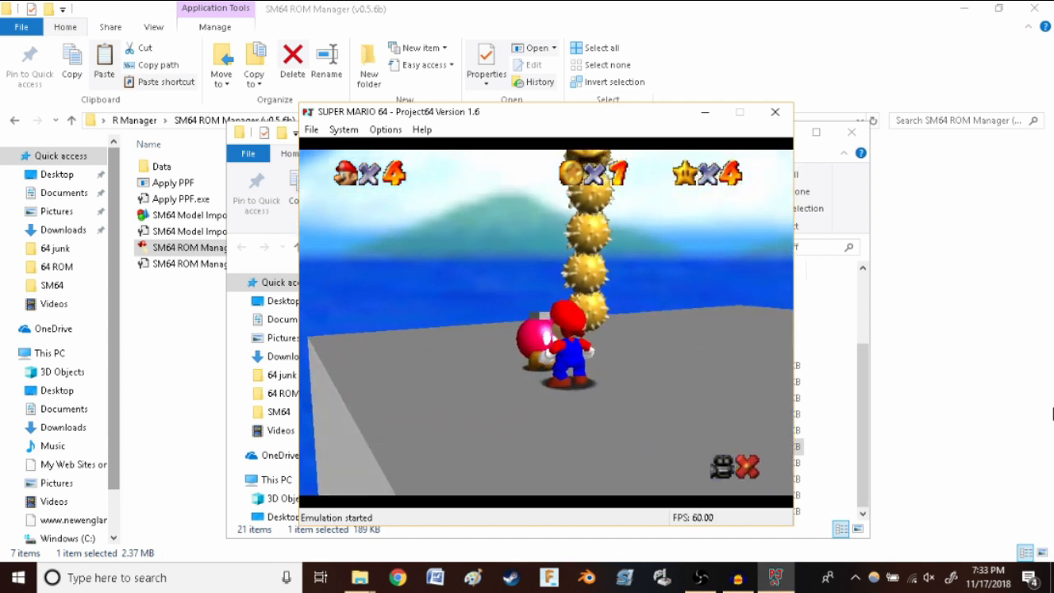
pyautogui.press('c')
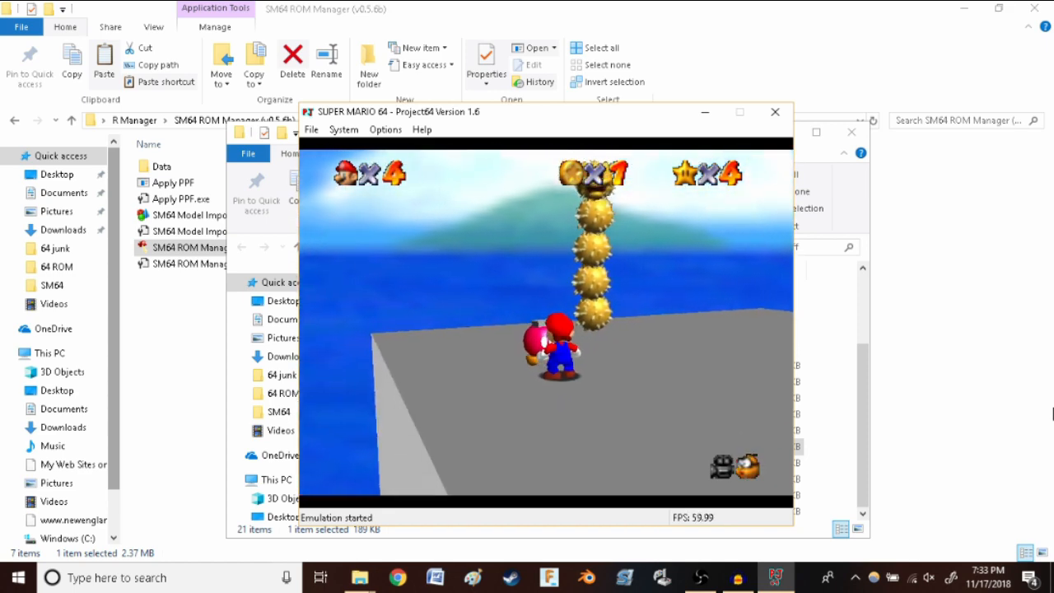
# Move Mario to the stars and collect one to finish the test of the level.
pyautogui.press('Right')
pyautogui.press('Down')
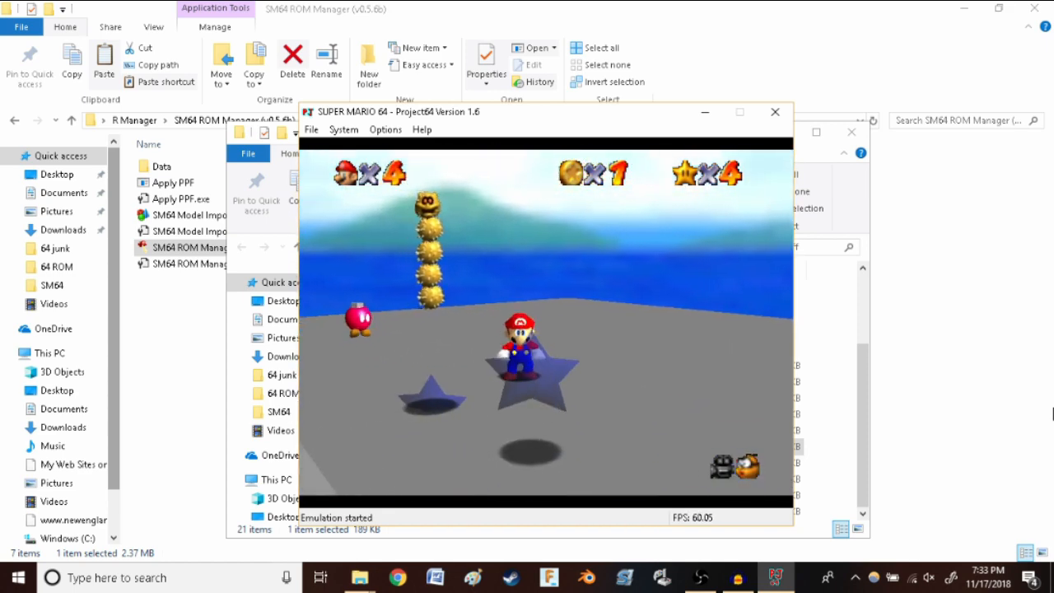
pyautogui.press('x')
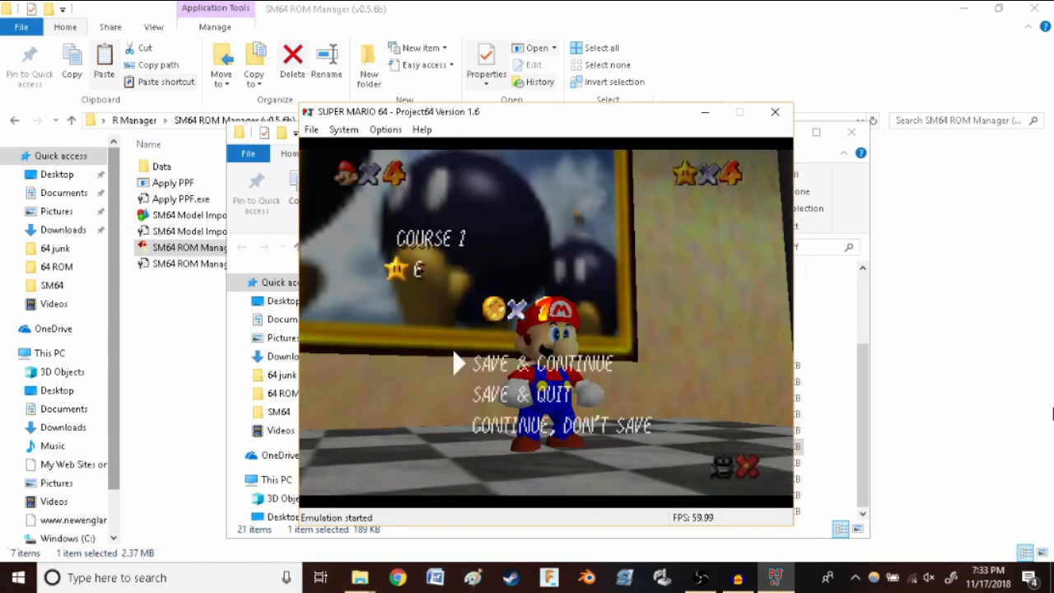
# Save the game progress after collecting the star and continue playing.
pyautogui.press('x')
pyautogui.press('Up')
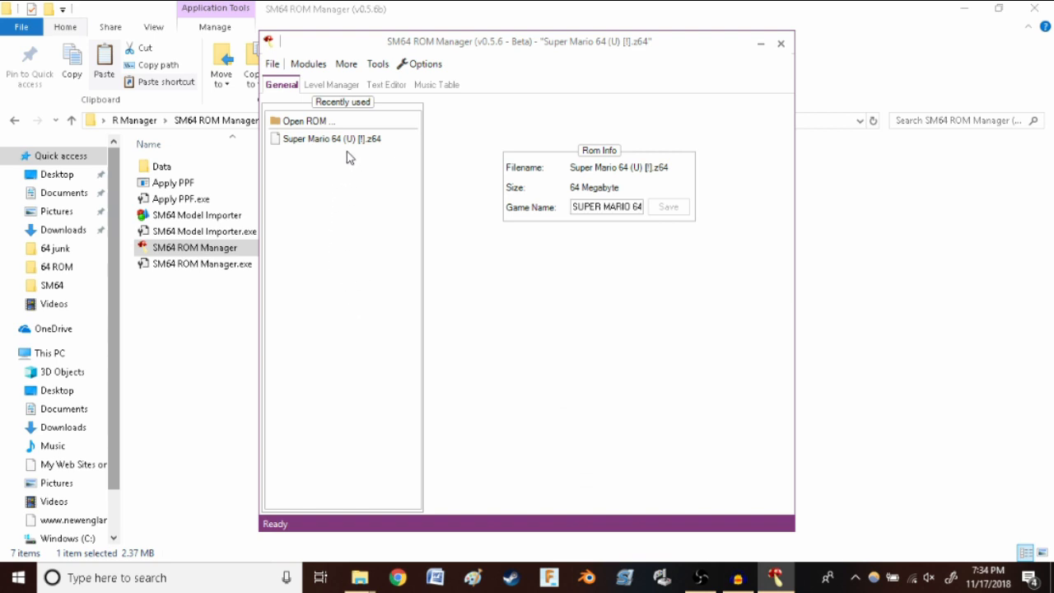
# Set the music of Area 1 in Bob-omb's Battlefield to 05 - Dire, Dire Docks.
pyautogui.click(330, 86)
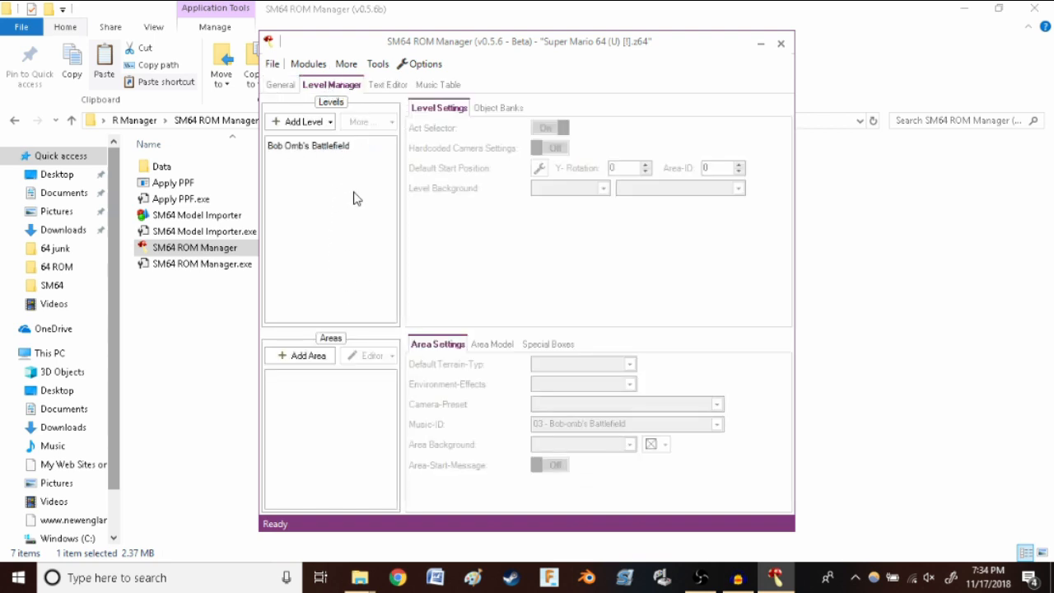
pyautogui.click(302, 144)
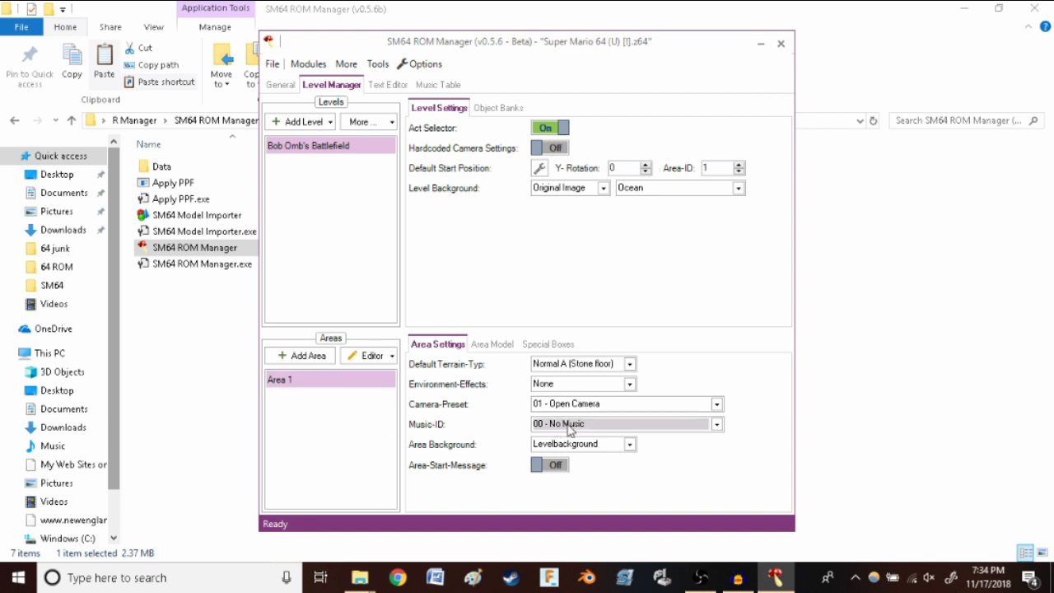
pyautogui.click(570, 428)
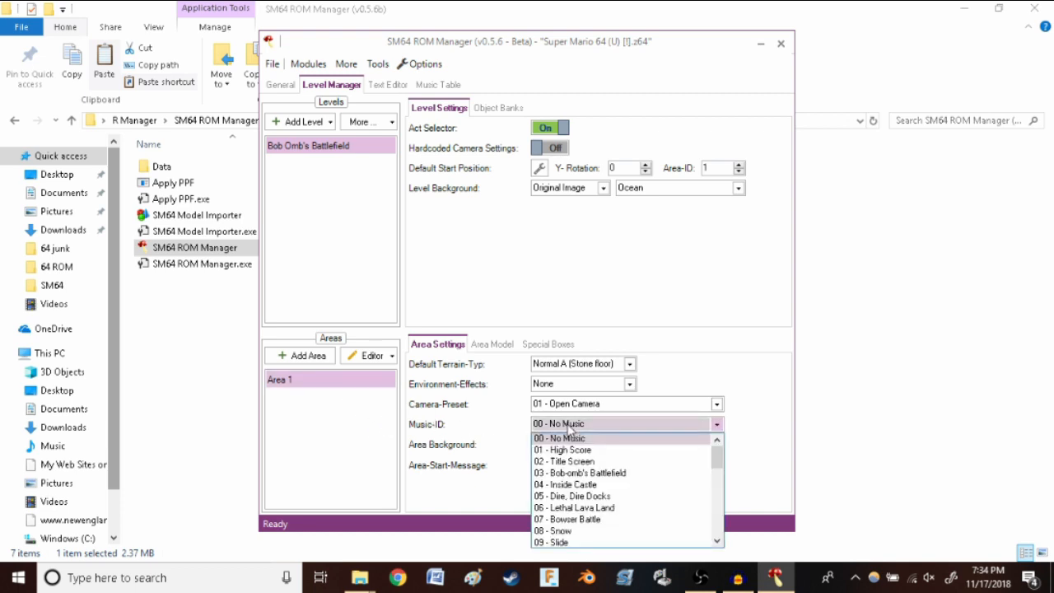
pyautogui.click(578, 497)
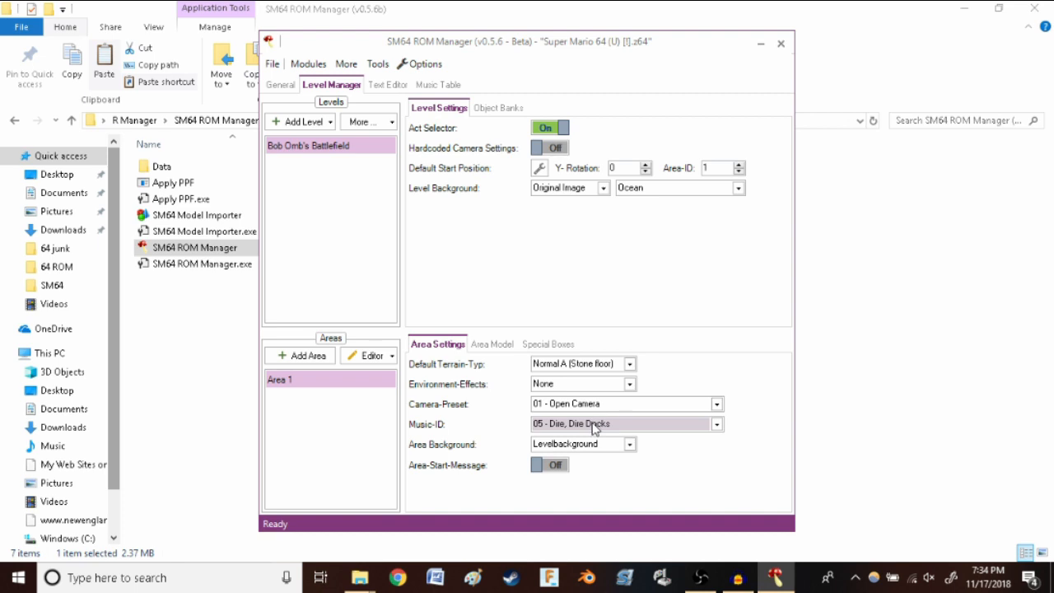
# Save the ROM with the new level music and close the ROM manager.
pyautogui.click(271, 64)
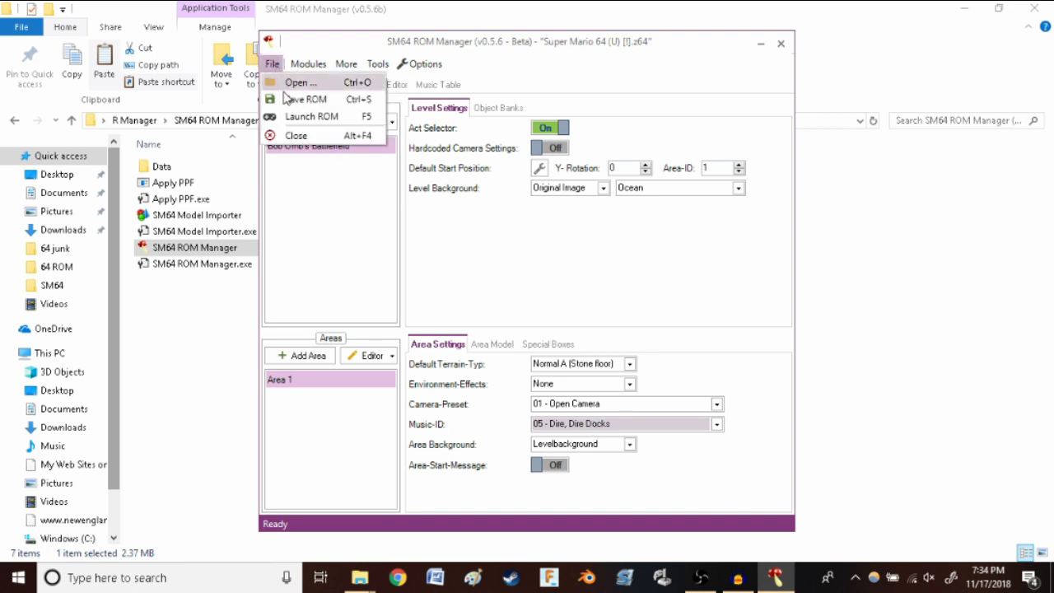
pyautogui.click(286, 99)
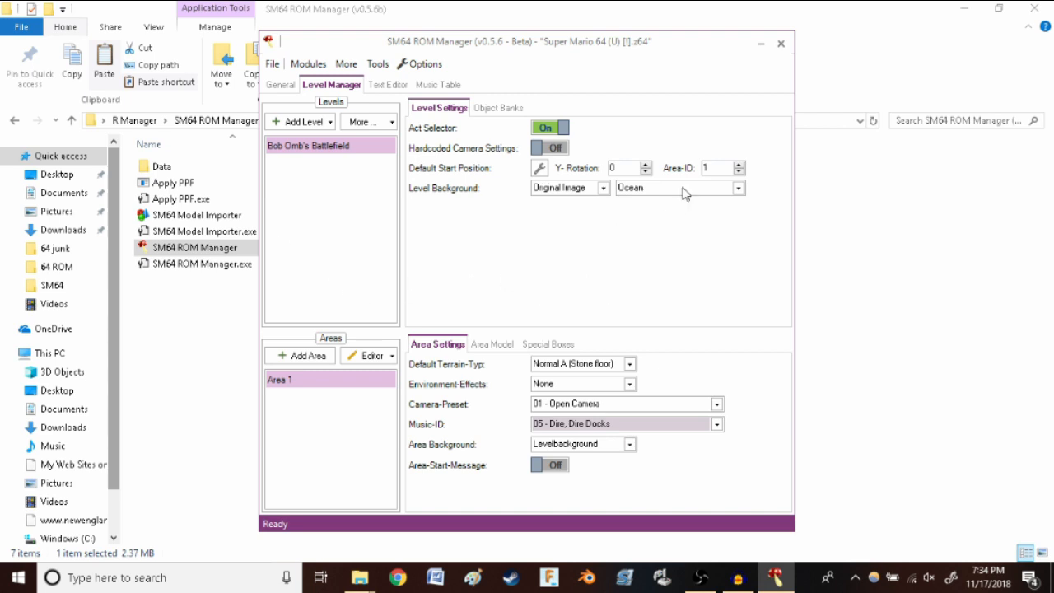
pyautogui.click(781, 44)
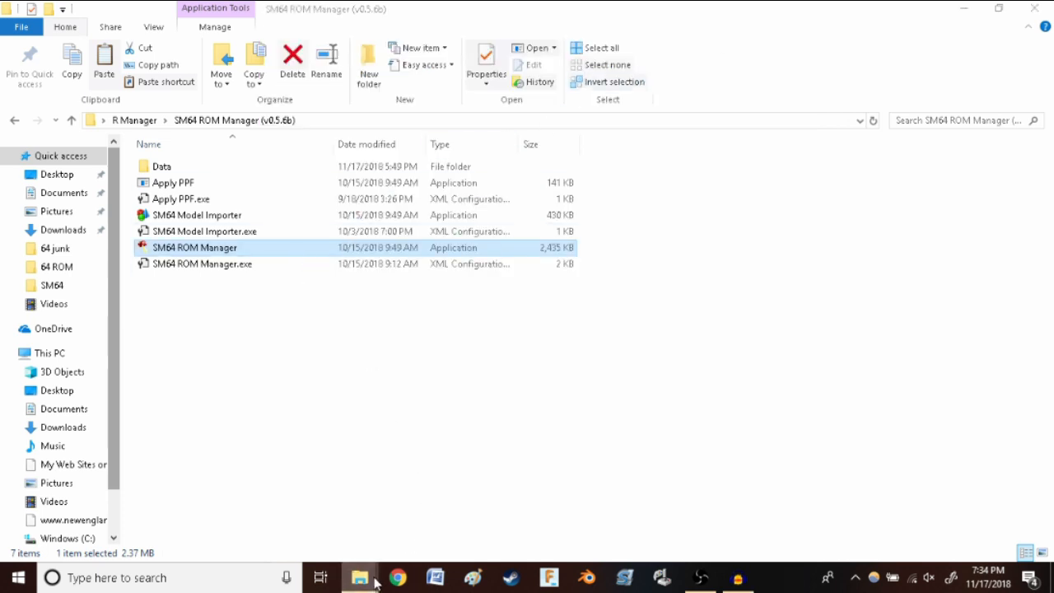
# Launch Quad64 from the Quad64 v0.2 (BB5) folder and open the ROM Super Mario 64 (U) [!].z64.
pyautogui.moveTo(360, 577)
pyautogui.click(486, 518)
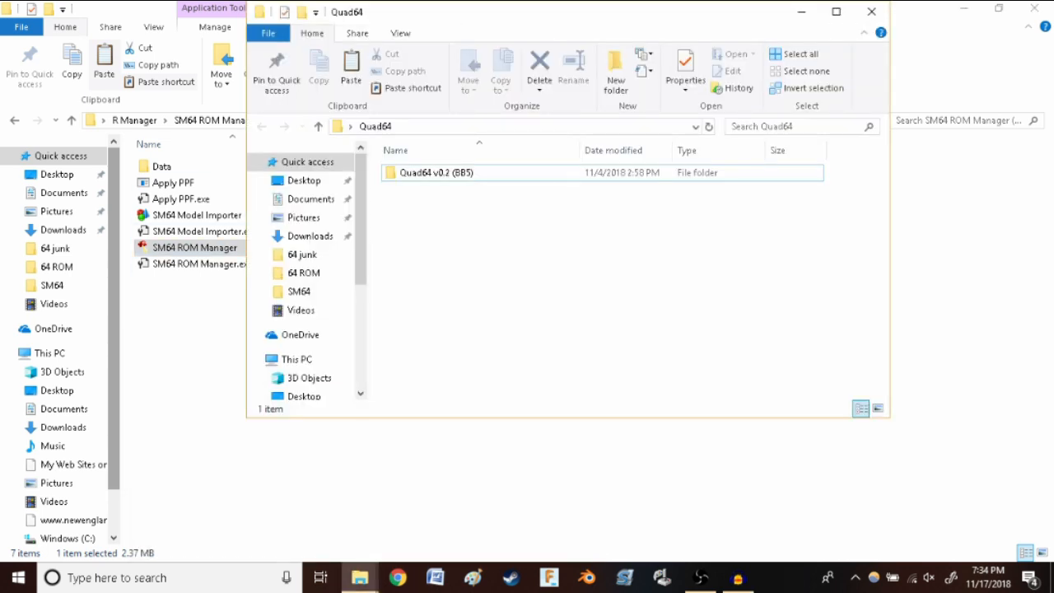
pyautogui.doubleClick(432, 172)
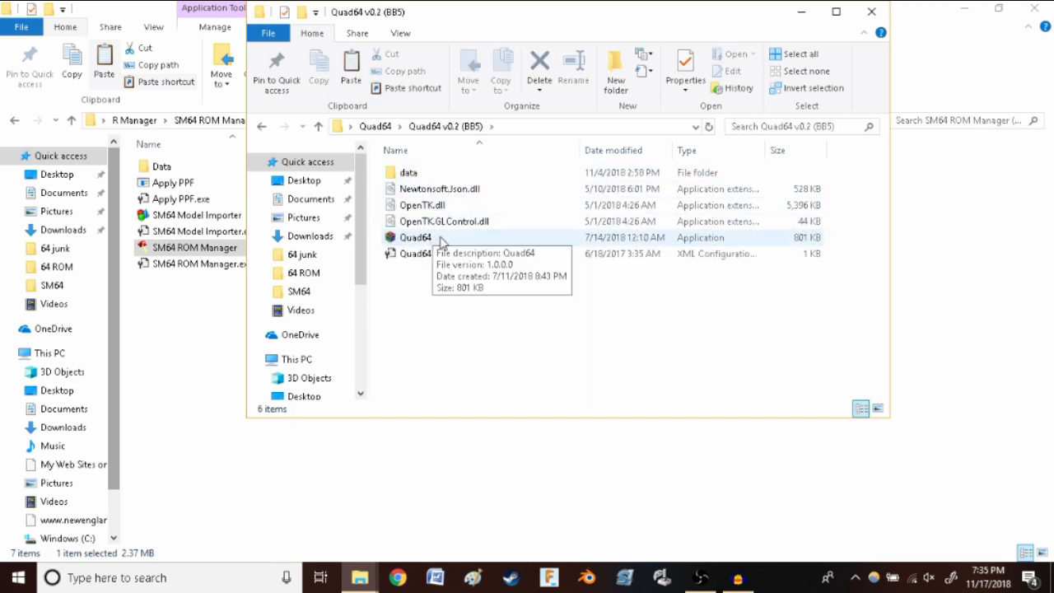
pyautogui.doubleClick(441, 238)
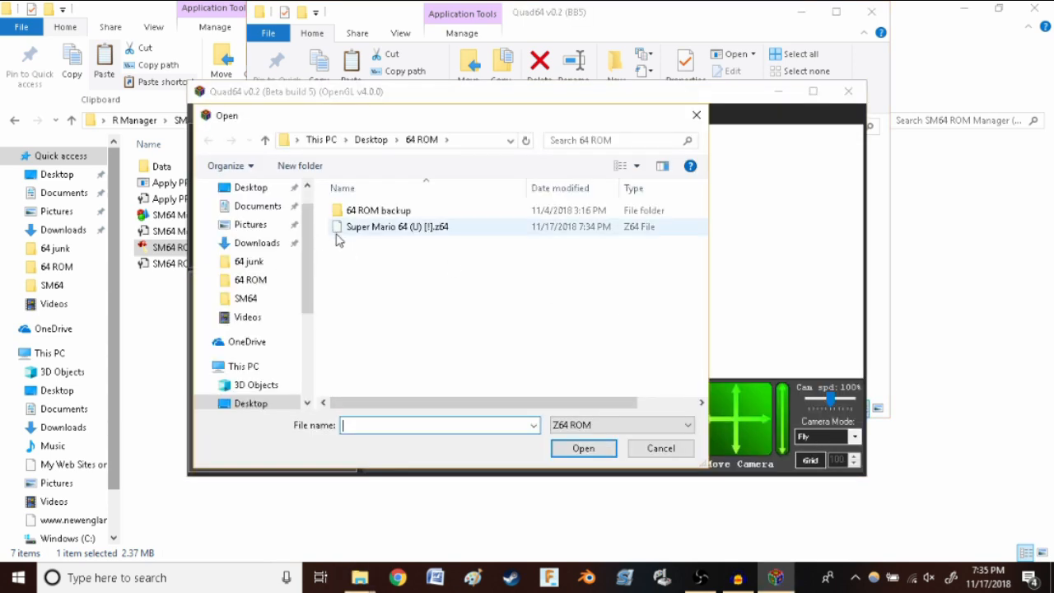
pyautogui.click(375, 235)
pyautogui.click(581, 448)
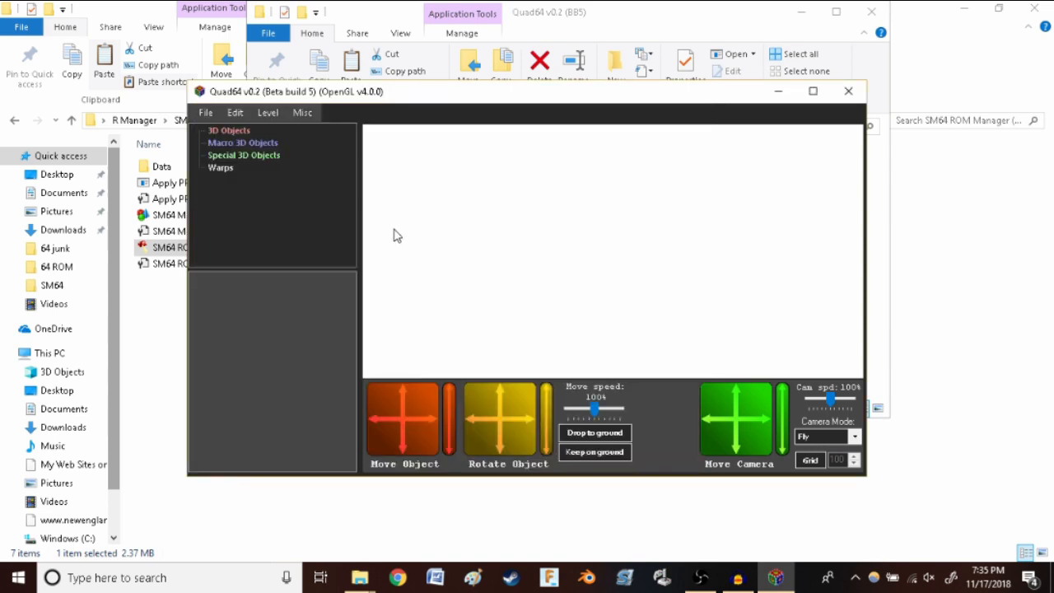
# Load the level [OW2] Inside Castle (0x06) in the level editor.
pyautogui.scroll(5, 535, 208)
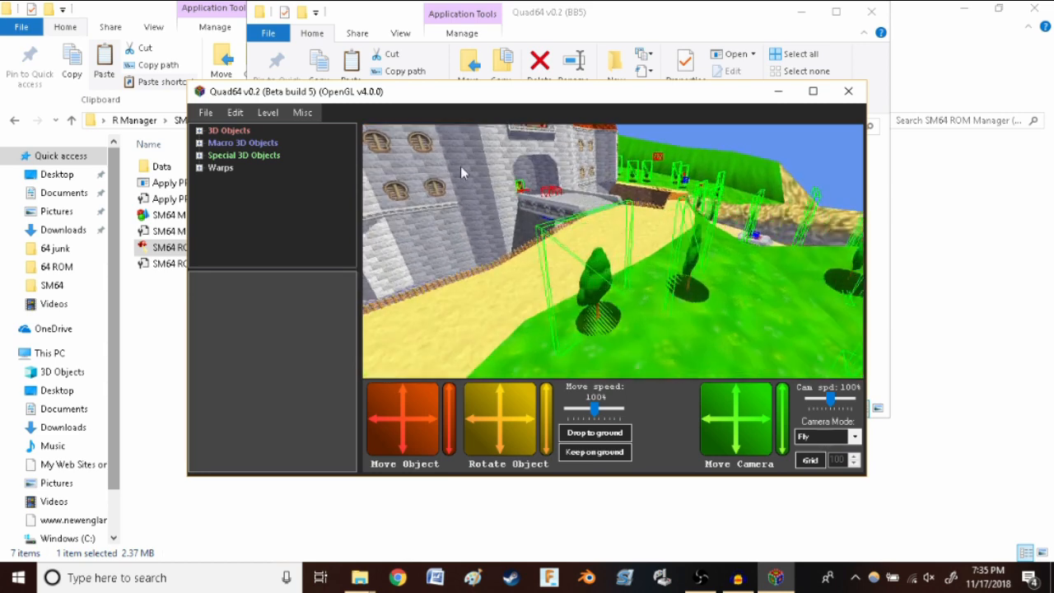
pyautogui.click(268, 112)
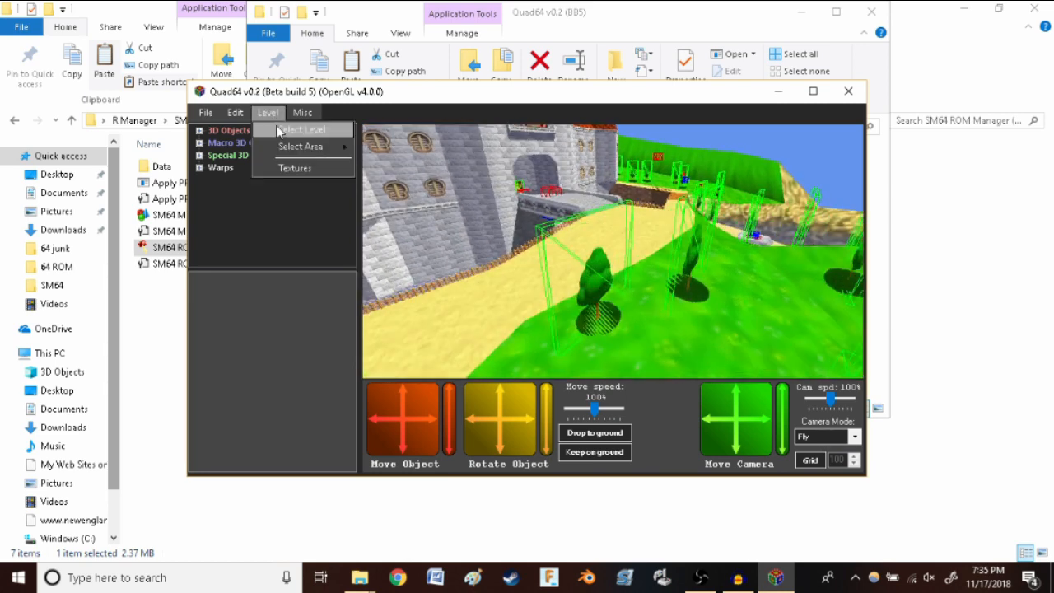
pyautogui.click(277, 132)
pyautogui.click(521, 271)
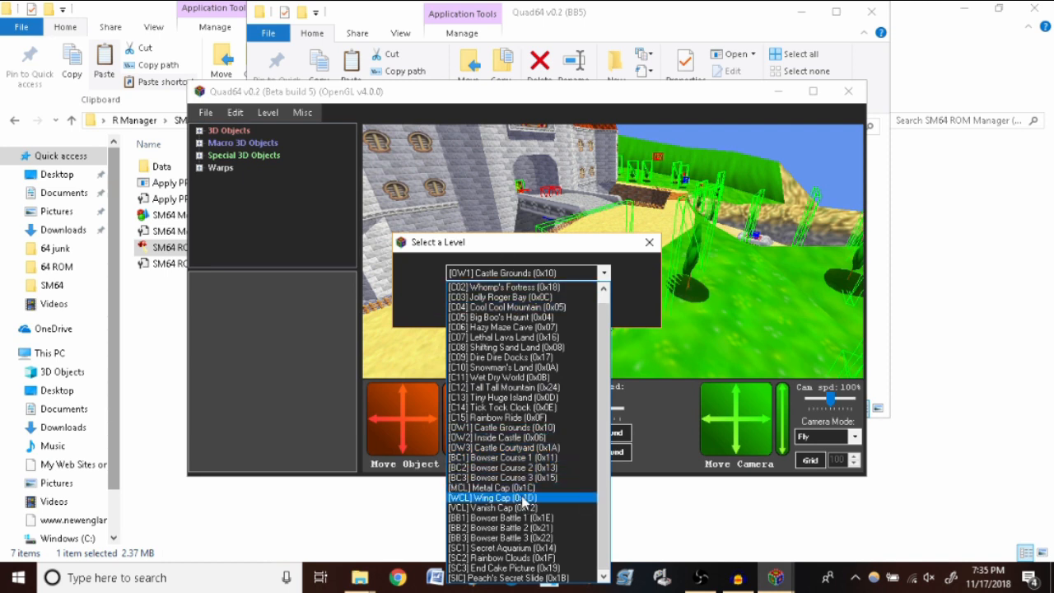
pyautogui.click(533, 437)
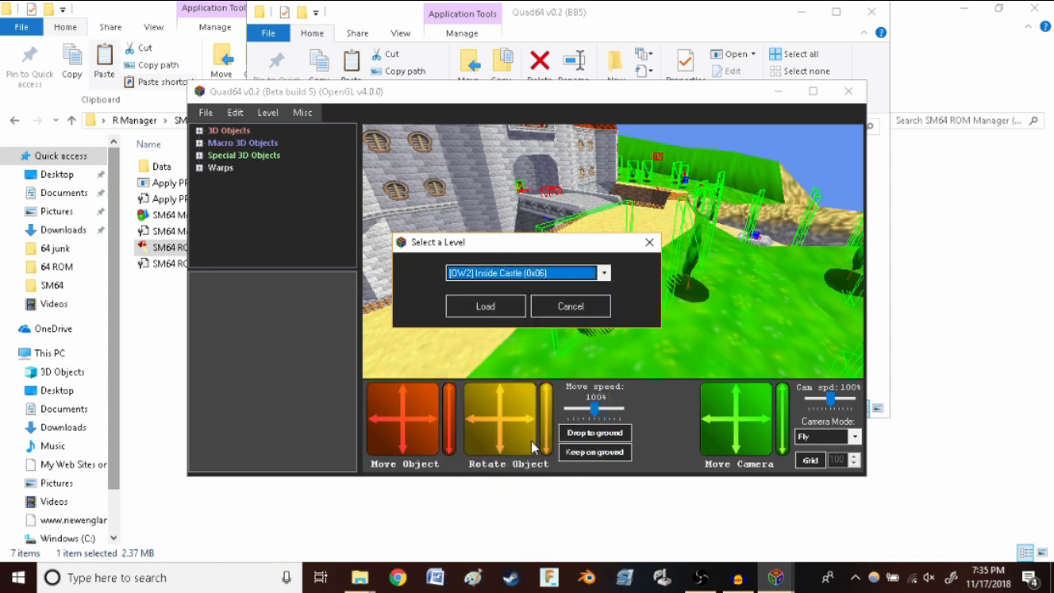
pyautogui.click(485, 305)
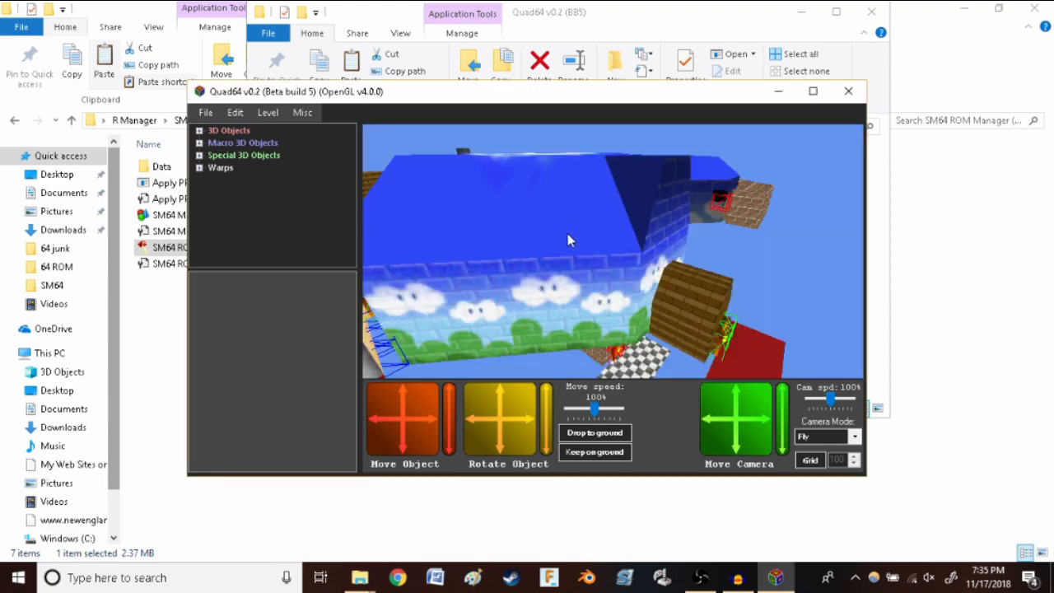
# Select the Toad on the red carpet in the castle hall and examine its B.Param 1.
pyautogui.scroll(5, 562, 249)
pyautogui.moveTo(564, 251); pyautogui.dragTo(388, 279)
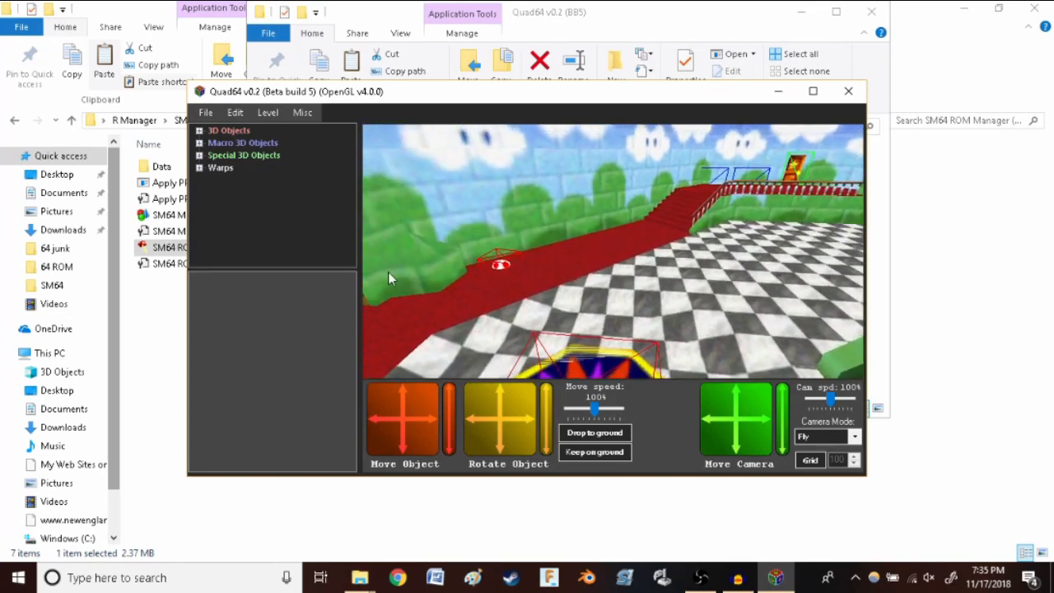
pyautogui.click(485, 264)
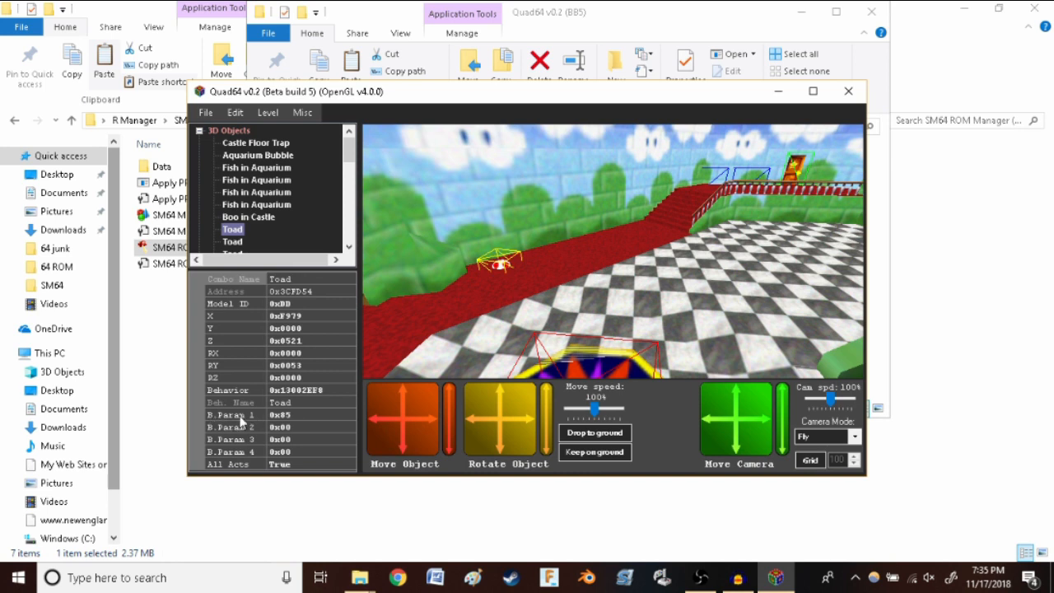
pyautogui.click(303, 413)
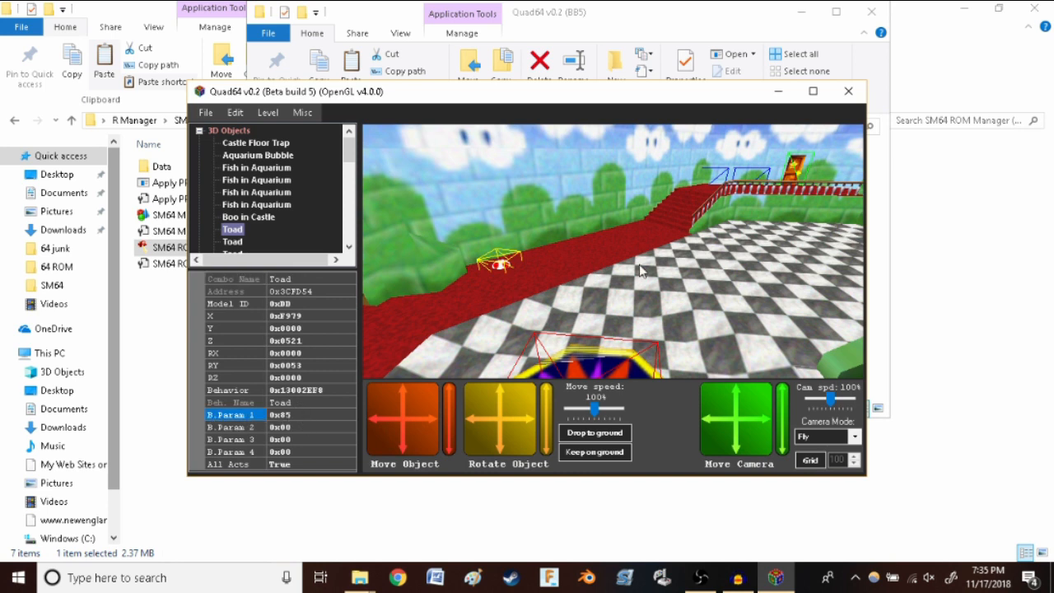
pyautogui.scroll(-3, 628, 270)
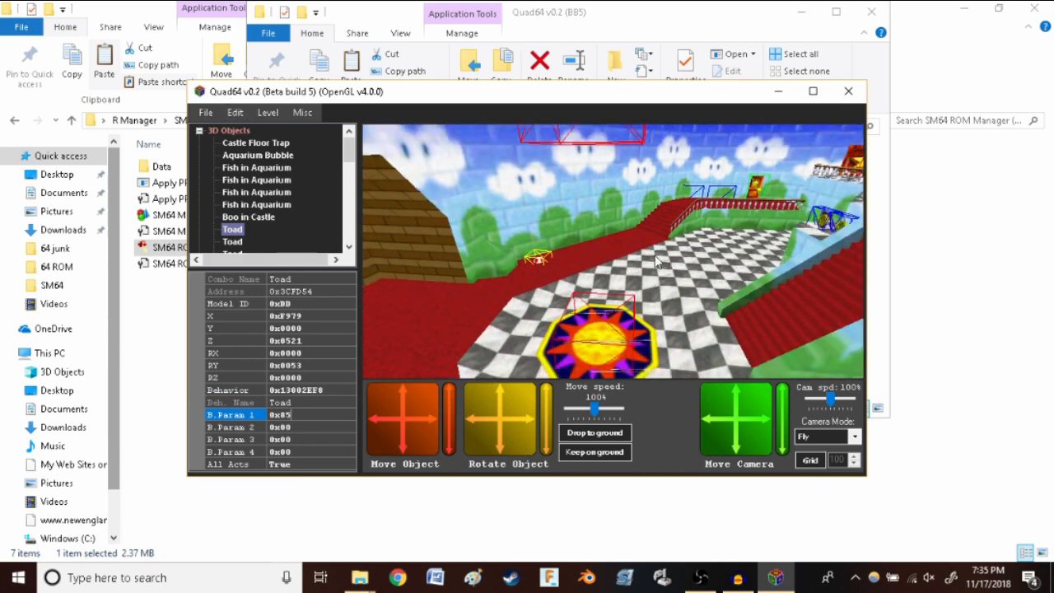
pyautogui.scroll(4, 659, 262)
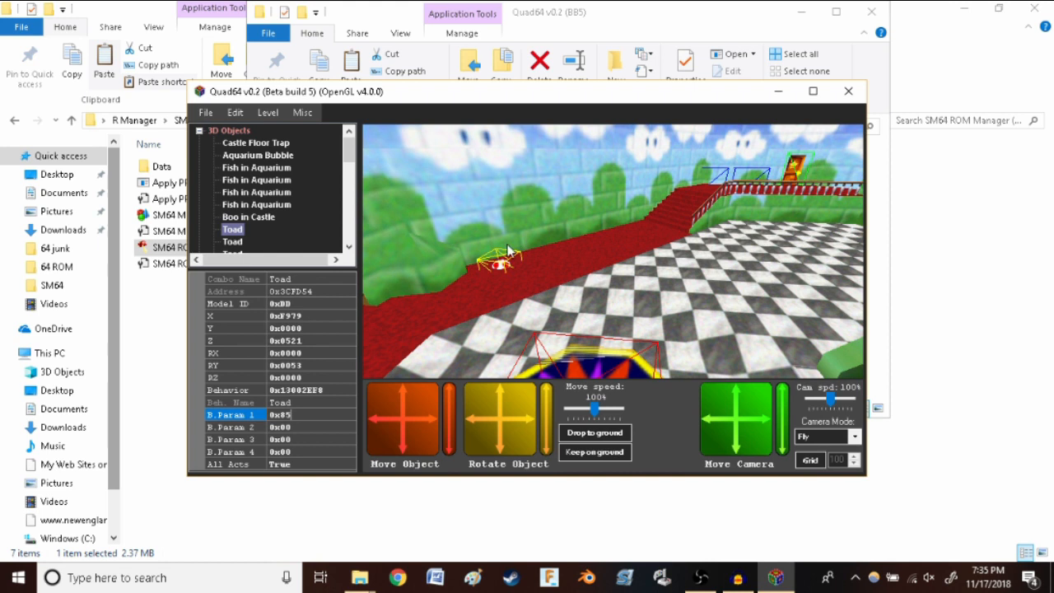